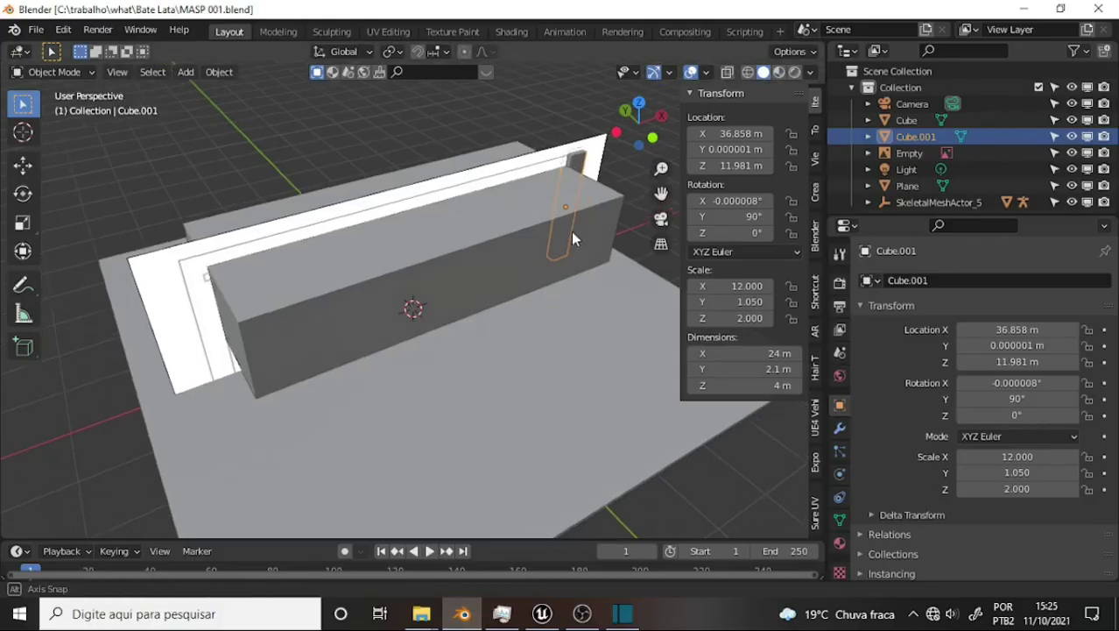
Set Cube.001's Y dimension to 2 m, making it 24 × 2 × 4 m.
mouse_move(571, 237)
middle_down()
mouse_move(328, 198)
mouse_move(387, 250)
mouse_move(562, 309)
mouse_move(480, 162)
mouse_move(495, 170)
middle_up()
scroll(508, 228, up, 3)
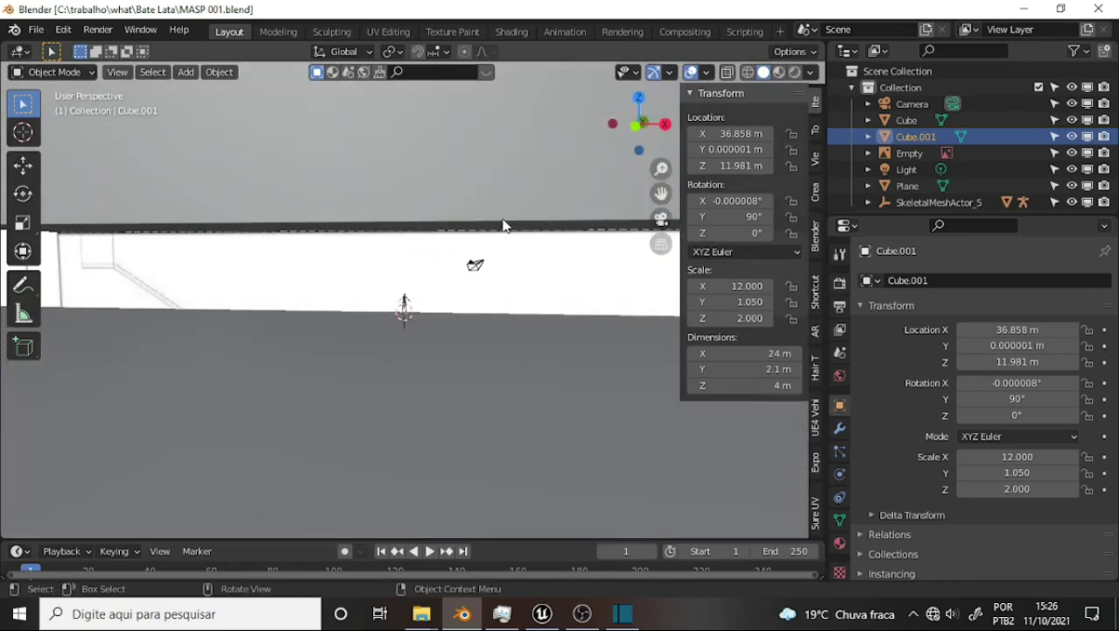
scroll(503, 224, up, 1)
scroll(504, 222, up, 1)
scroll(504, 221, down, 1)
scroll(501, 214, down, 1)
scroll(491, 210, down, 2)
scroll(494, 211, down, 2)
mouse_move(494, 211)
middle_down()
mouse_move(502, 202)
mouse_move(414, 212)
mouse_move(567, 231)
mouse_move(561, 387)
mouse_move(540, 356)
mouse_move(560, 223)
mouse_move(448, 214)
mouse_move(492, 222)
mouse_move(385, 222)
mouse_move(515, 235)
mouse_move(551, 202)
mouse_move(544, 225)
mouse_move(544, 210)
middle_up()
scroll(559, 218, up, 3)
scroll(532, 238, up, 3)
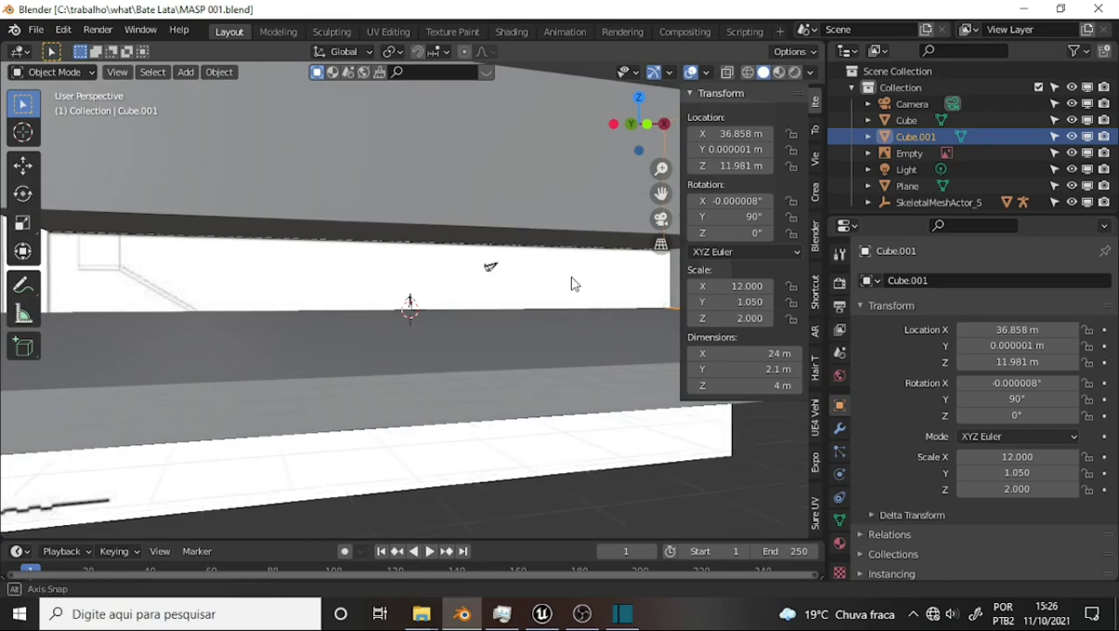
mouse_move(572, 282)
middle_down()
mouse_move(495, 315)
mouse_move(400, 334)
mouse_move(369, 327)
mouse_move(447, 297)
middle_up()
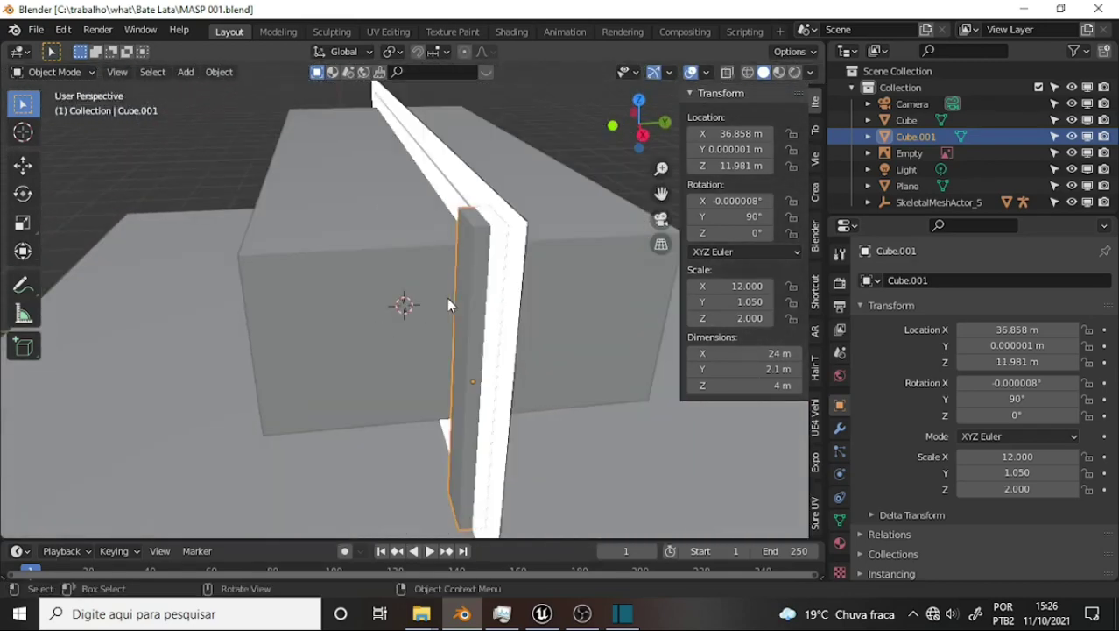
click(785, 370)
text(2)
key(Return)
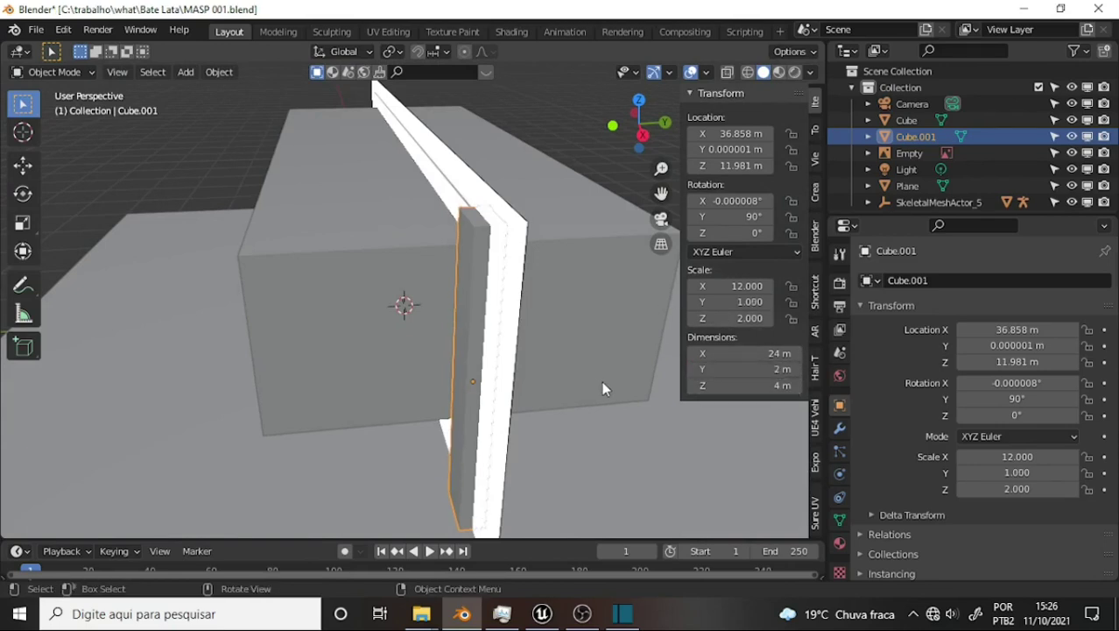
Widen the 3D viewport area and orbit to view the resized box edge-on.
mouse_move(385, 230)
middle_down()
mouse_move(550, 360)
mouse_move(367, 160)
mouse_move(709, 142)
mouse_move(498, 175)
mouse_move(414, 172)
mouse_move(463, 179)
middle_up()
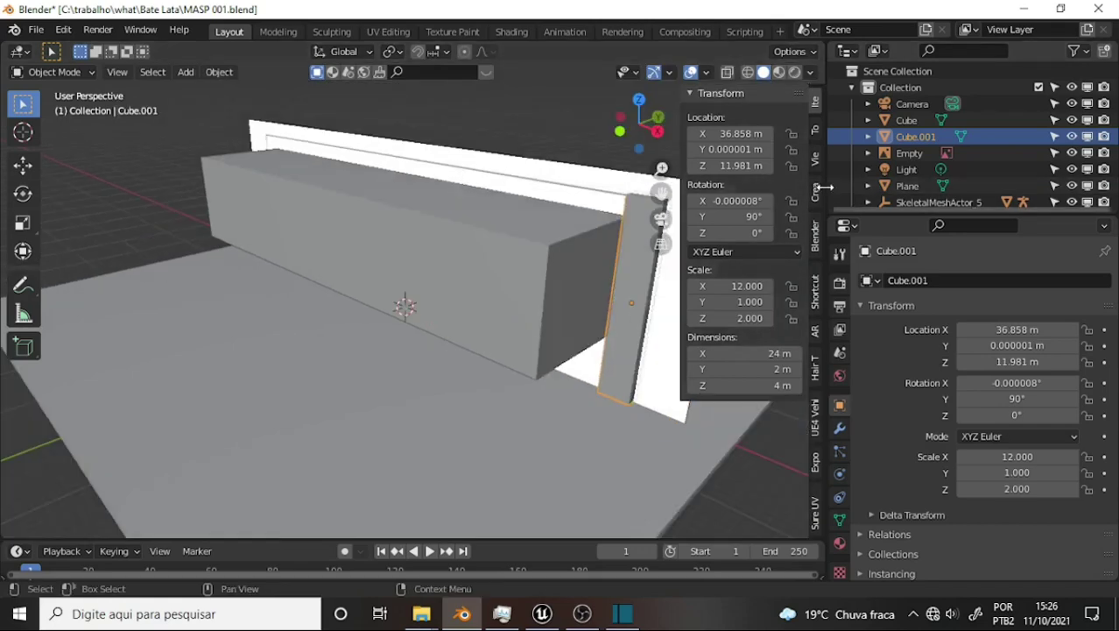
drag(824, 187, 976, 187)
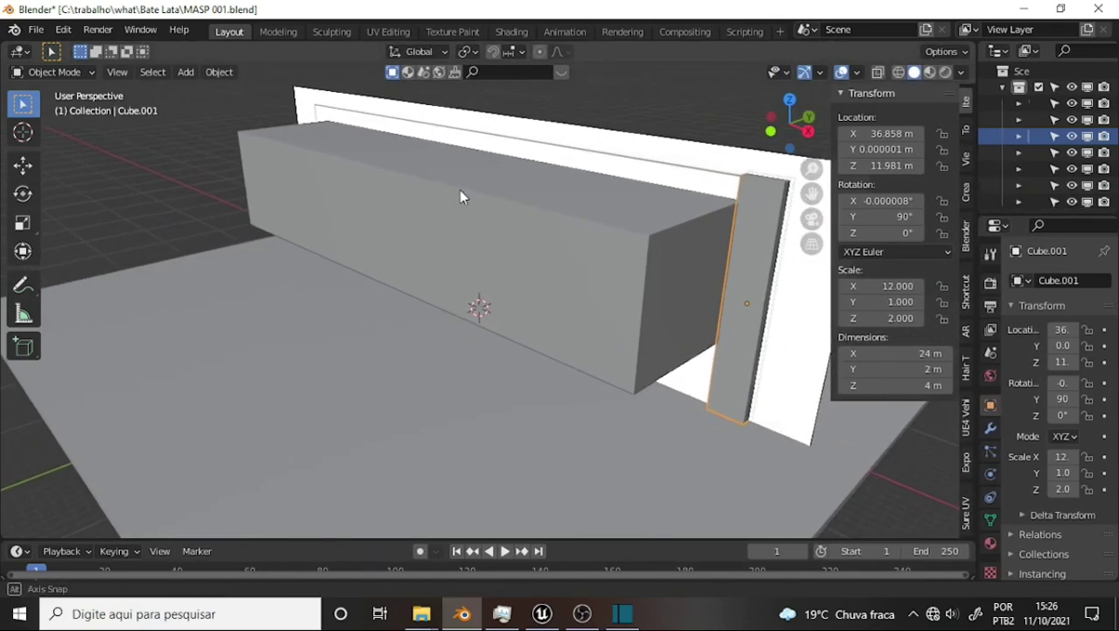
middle_drag(459, 189, 530, 183)
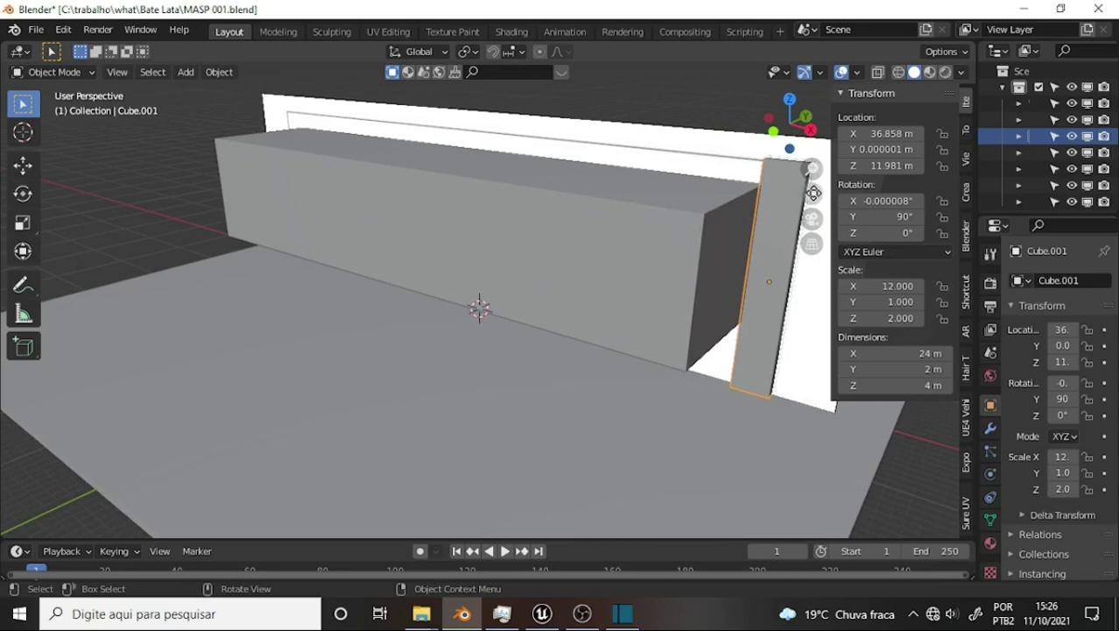
drag(812, 193, 690, 233)
mouse_move(691, 229)
middle_down()
mouse_move(572, 225)
mouse_move(712, 240)
mouse_move(837, 235)
mouse_move(839, 215)
mouse_move(826, 191)
mouse_move(669, 234)
middle_up()
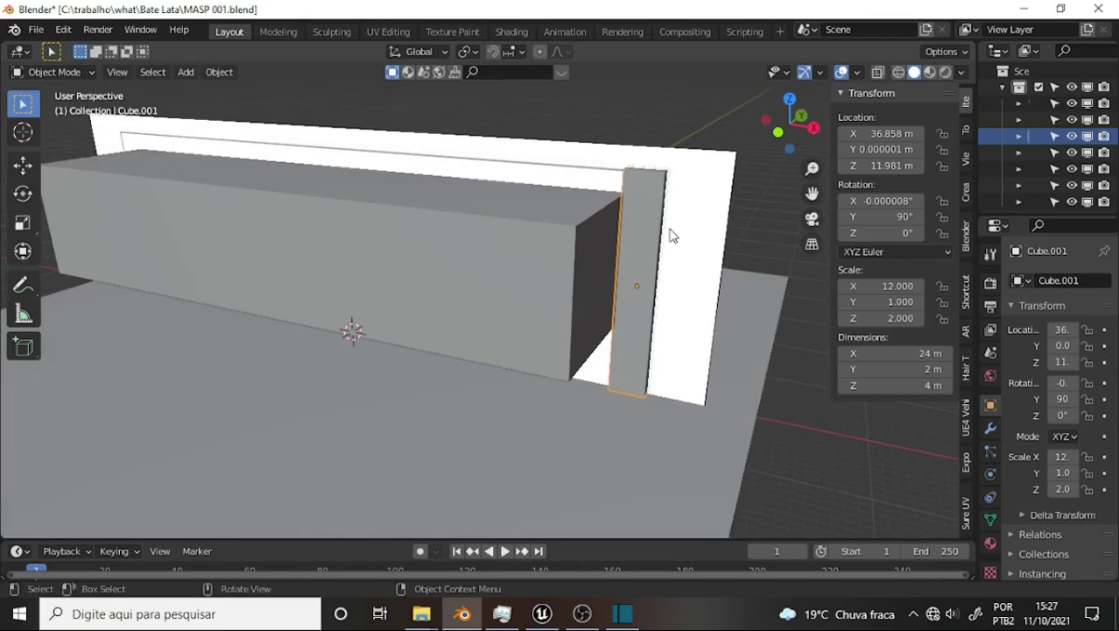
scroll(671, 233, up, 3)
scroll(671, 233, down, 2)
scroll(672, 236, down, 2)
drag(975, 180, 920, 182)
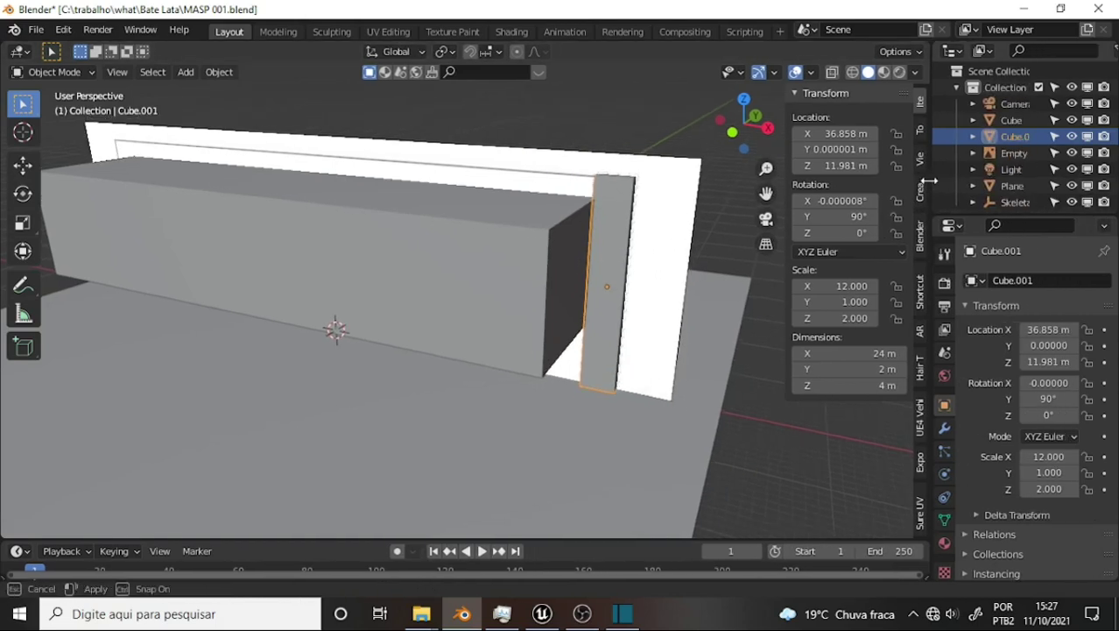
mouse_move(533, 320)
middle_down()
mouse_move(442, 290)
mouse_move(492, 305)
middle_up()
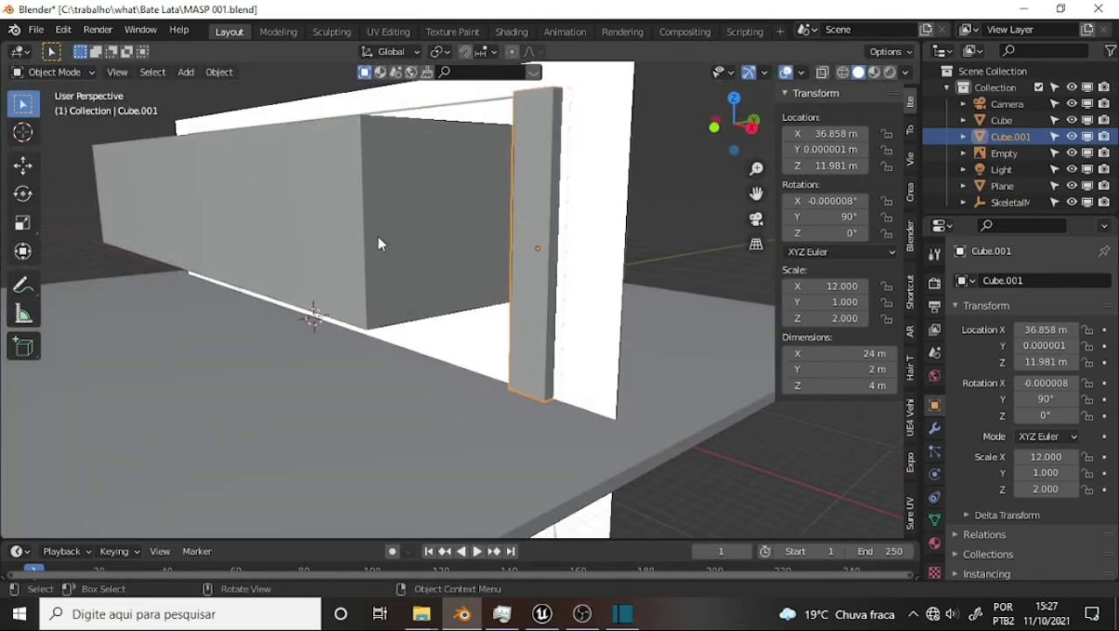
mouse_move(356, 307)
middle_down()
mouse_move(417, 287)
mouse_move(464, 303)
middle_up()
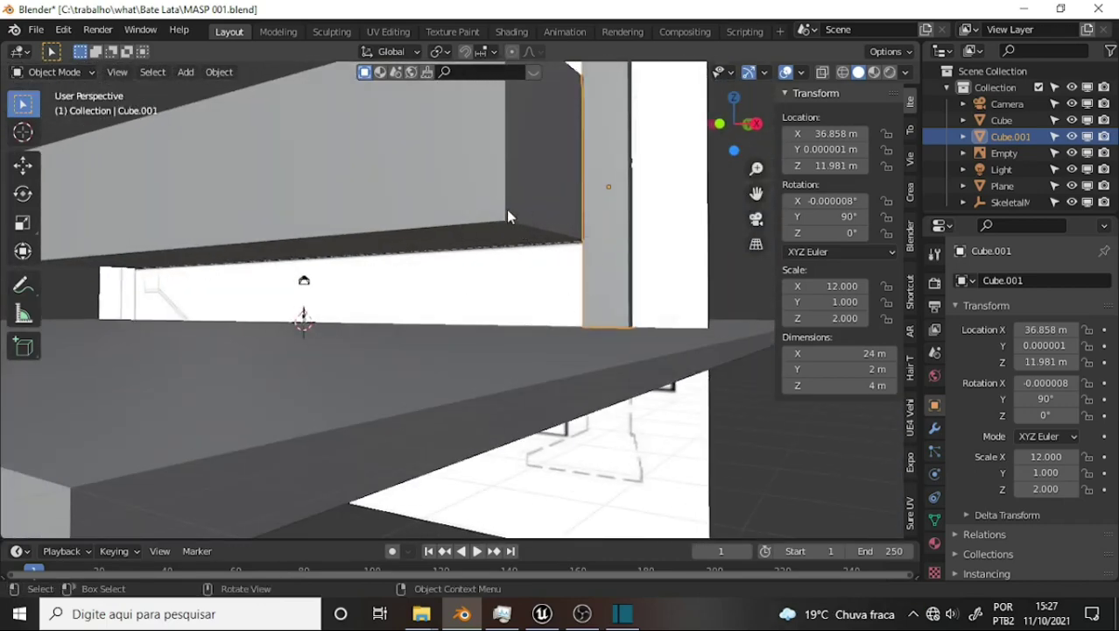
mouse_move(495, 249)
middle_down()
mouse_move(527, 268)
mouse_move(550, 242)
mouse_move(567, 296)
middle_up()
scroll(567, 296, down, 3)
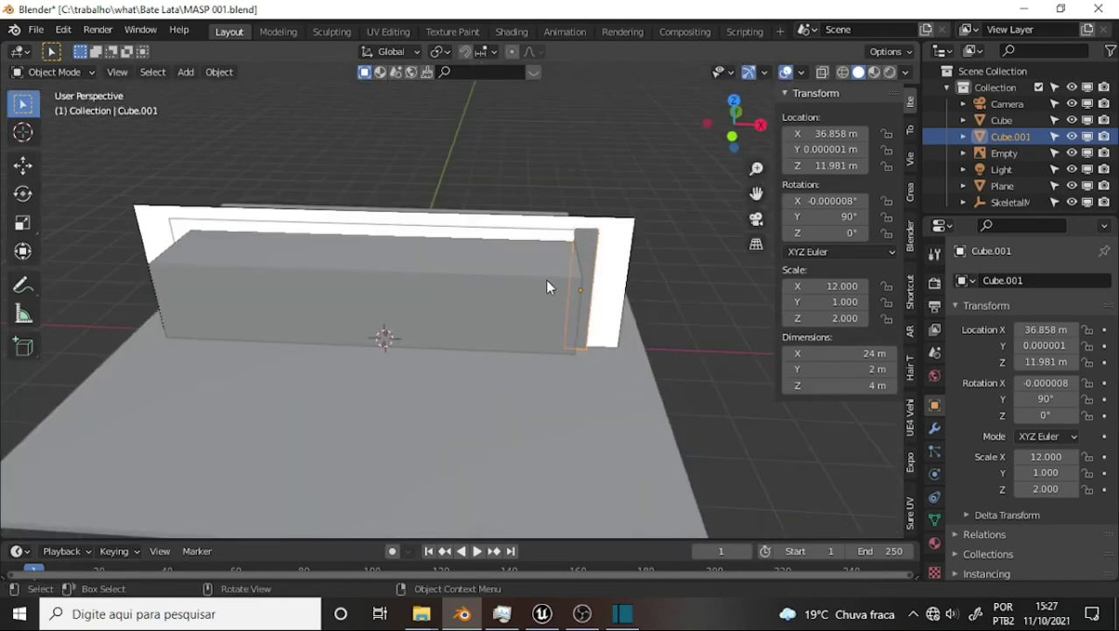
scroll(544, 283, up, 1)
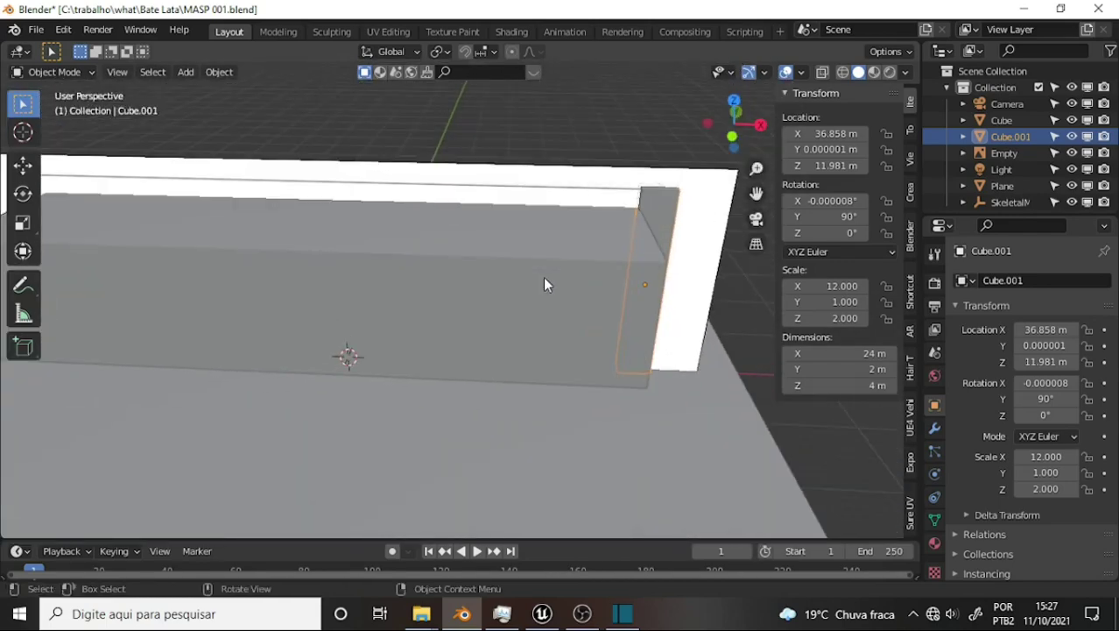
mouse_move(544, 283)
middle_down()
mouse_move(456, 258)
mouse_move(476, 273)
mouse_move(555, 267)
mouse_move(567, 219)
mouse_move(555, 245)
mouse_move(487, 267)
mouse_move(488, 322)
middle_up()
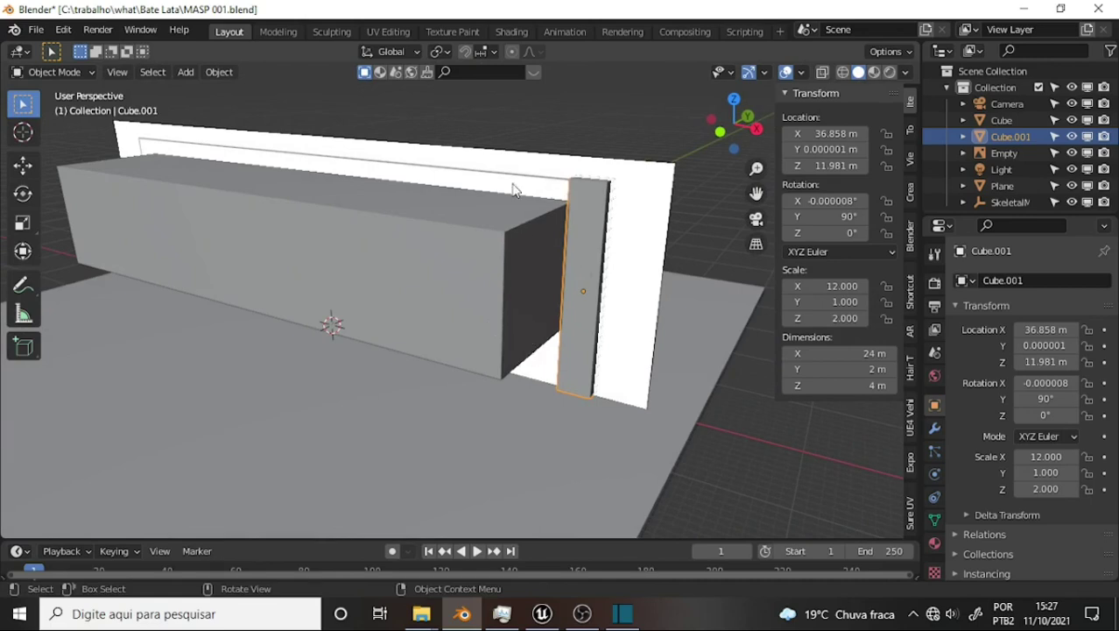
mouse_move(195, 205)
middle_down()
mouse_move(425, 199)
mouse_move(241, 199)
mouse_move(249, 169)
mouse_move(281, 218)
middle_up()
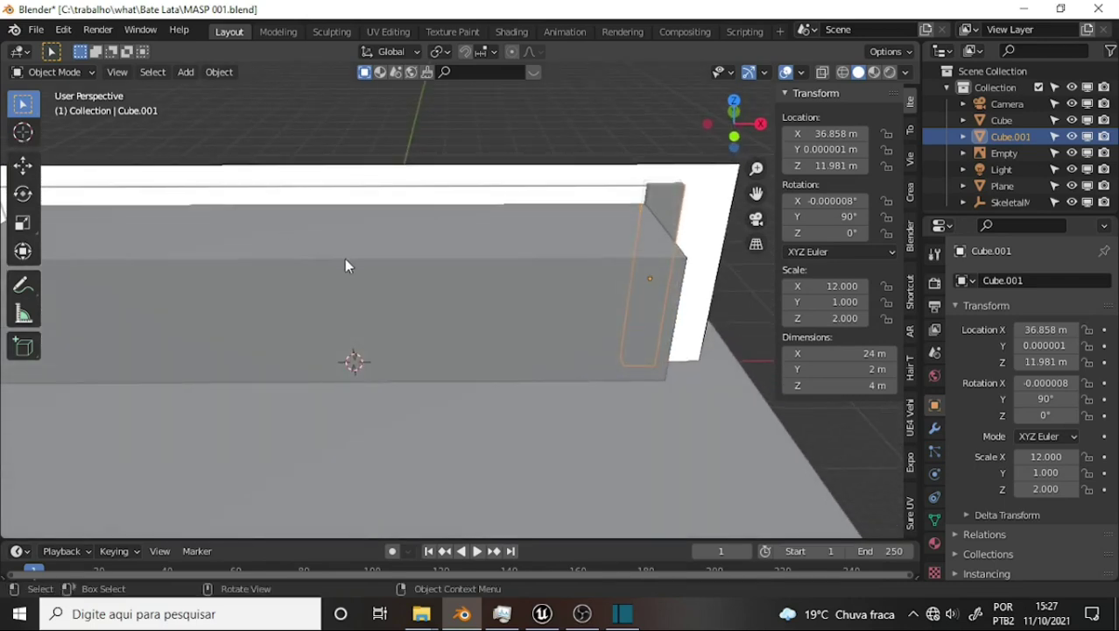
mouse_move(344, 258)
middle_down()
mouse_move(370, 248)
mouse_move(291, 232)
mouse_move(462, 257)
middle_up()
scroll(465, 258, down, 3)
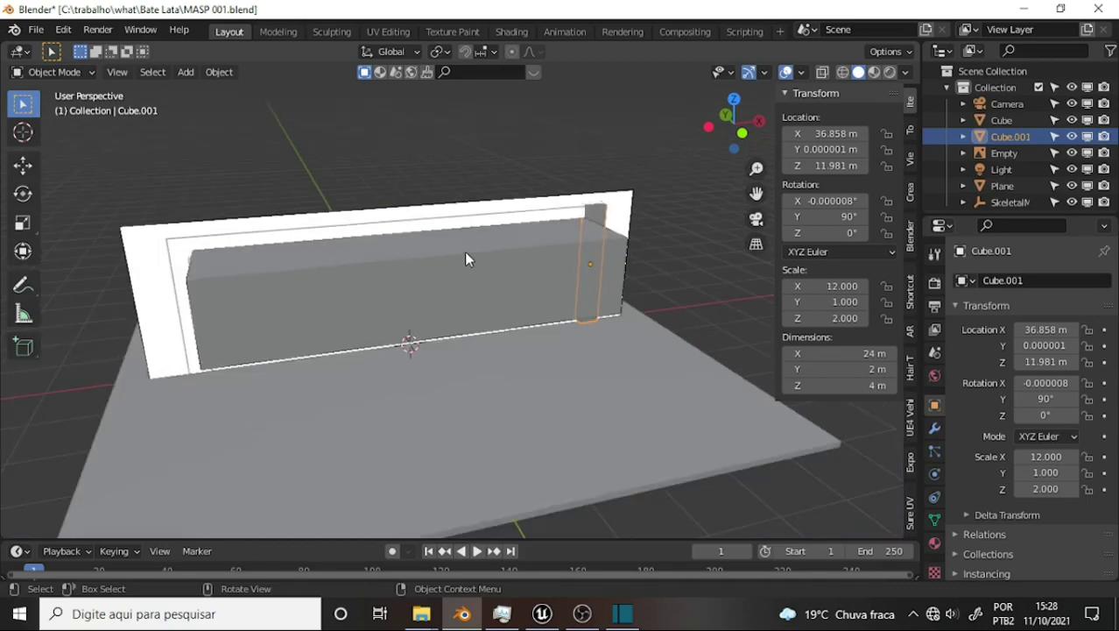
mouse_move(555, 230)
middle_down()
mouse_move(519, 217)
mouse_move(535, 213)
middle_up()
click(515, 145)
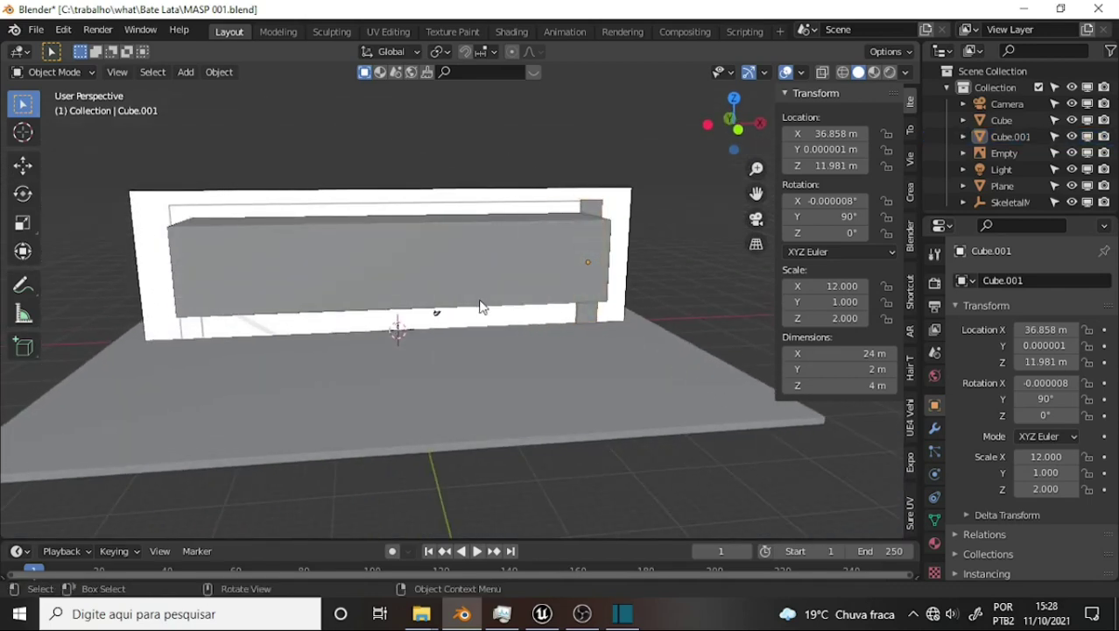
Add Cube.002 at the origin and set its X, Y and Z dimensions to 0.2 m.
key(shift+a)
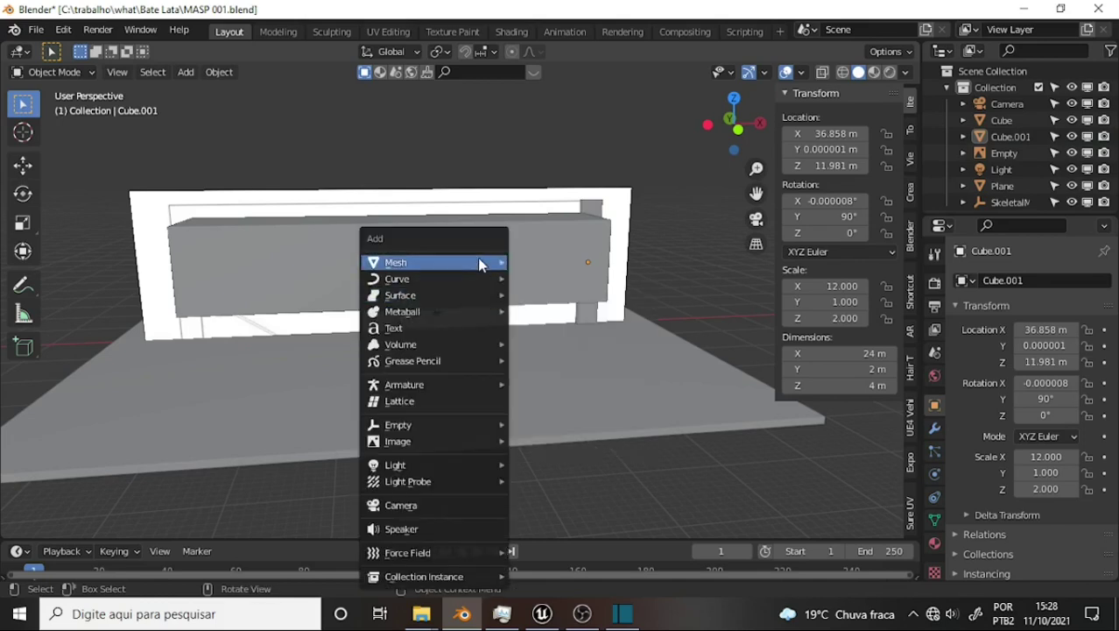
click(570, 276)
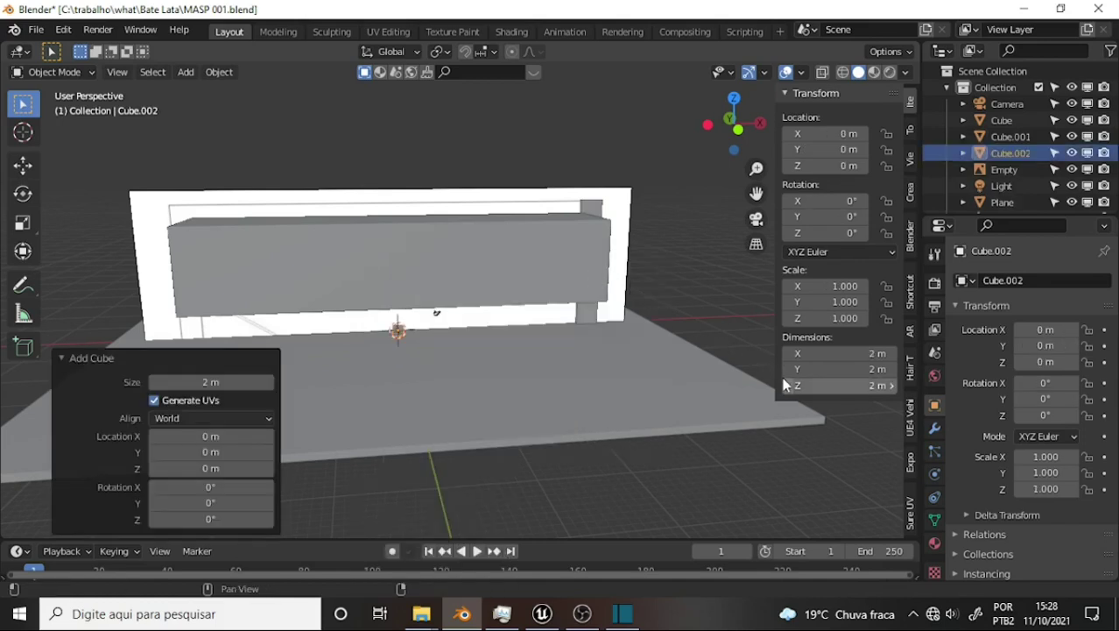
click(880, 353)
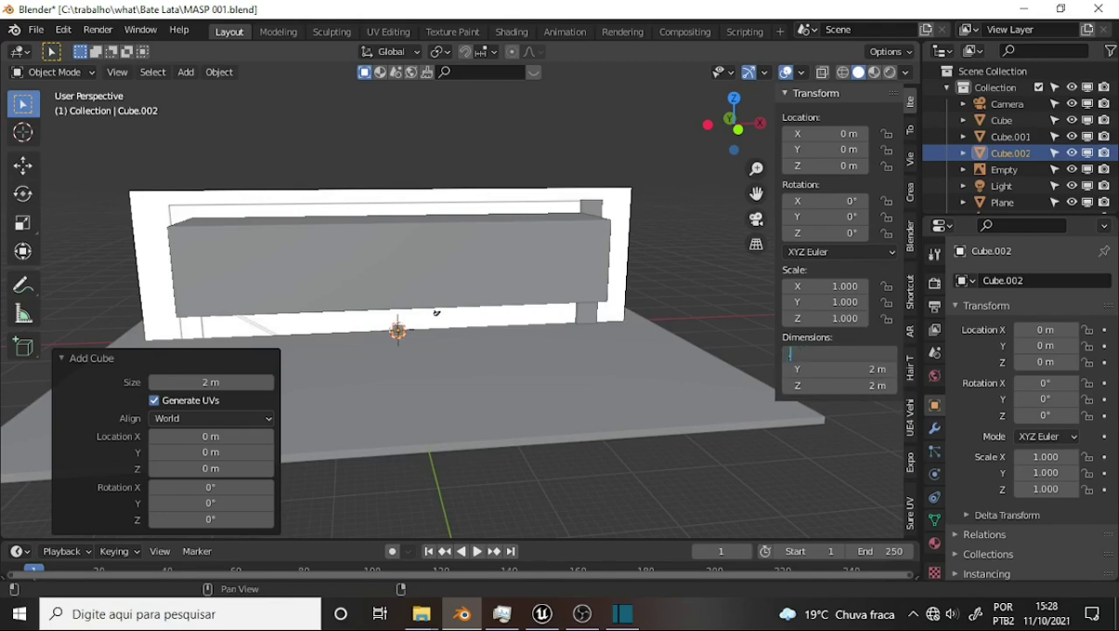
text(2)
key(Tab)
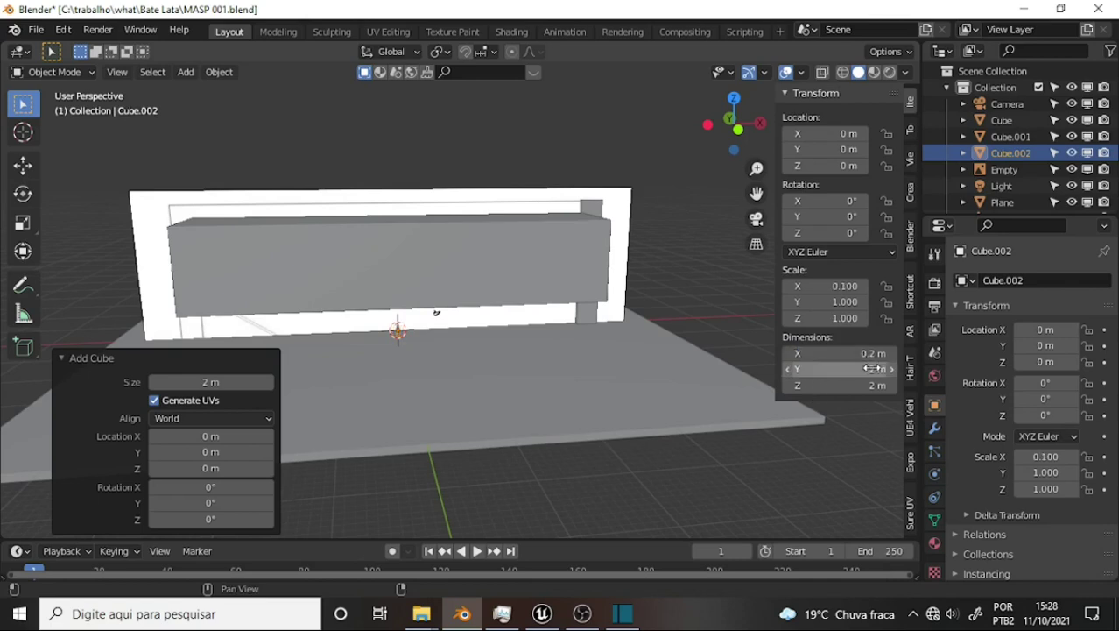
key(BackSpace)
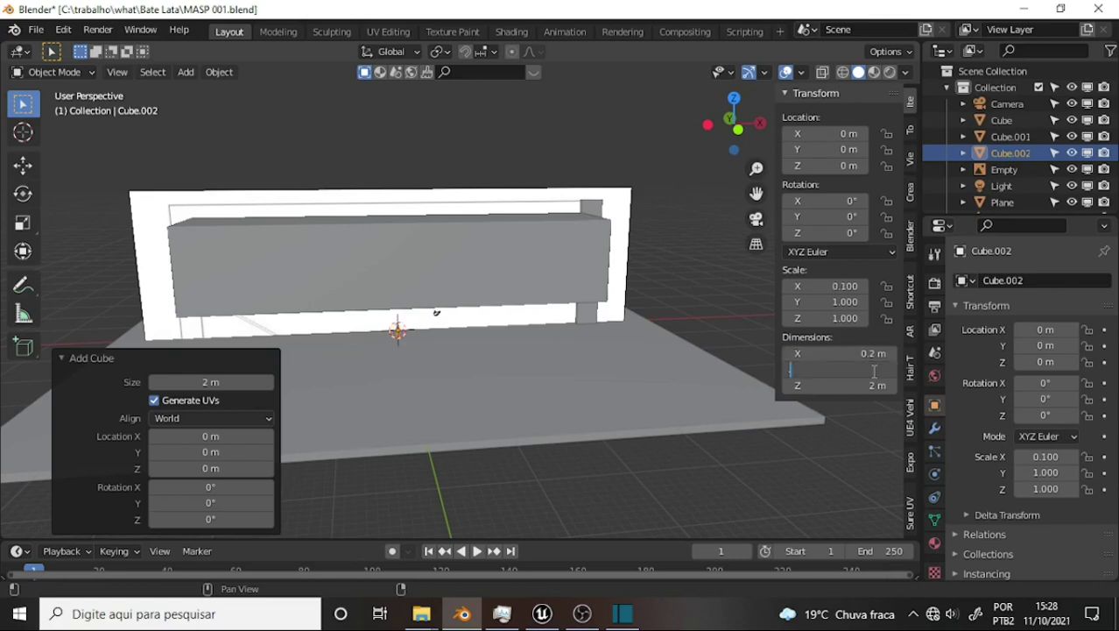
text(2)
key(Return)
click(876, 386)
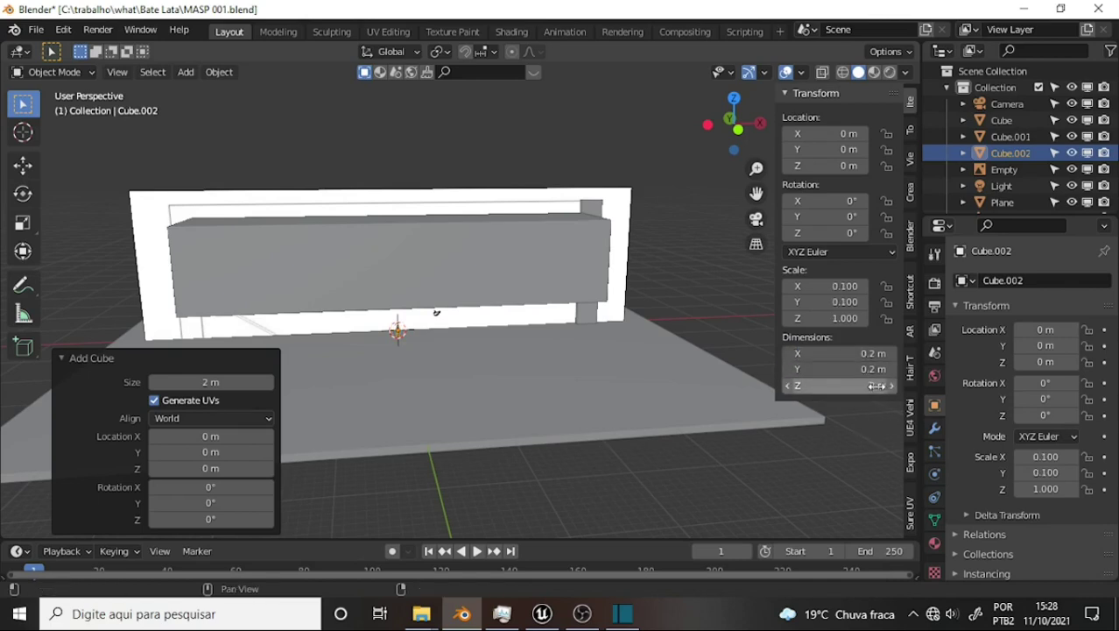
key(BackSpace)
key(Return)
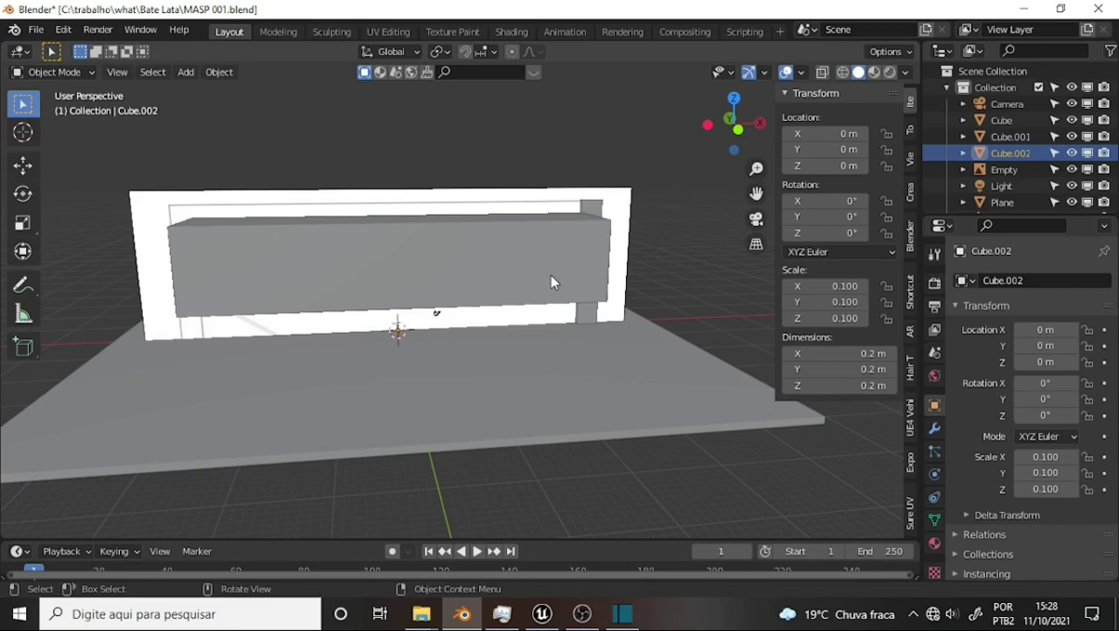
Move Cube.002 near the block's lower-right corner and view it in Top Orthographic.
key(g)
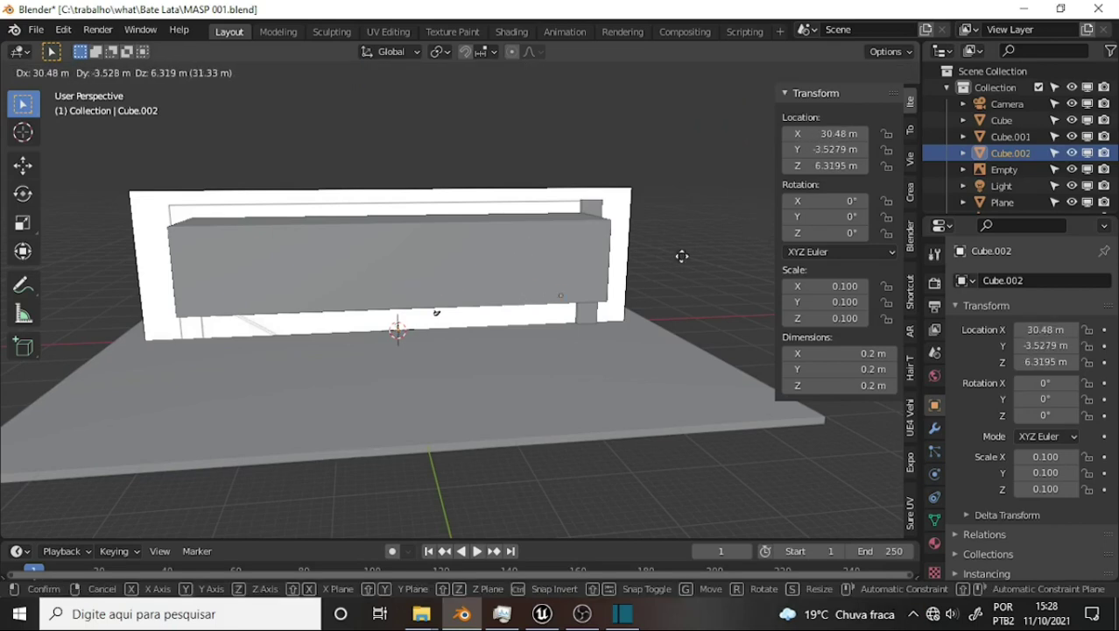
click(723, 262)
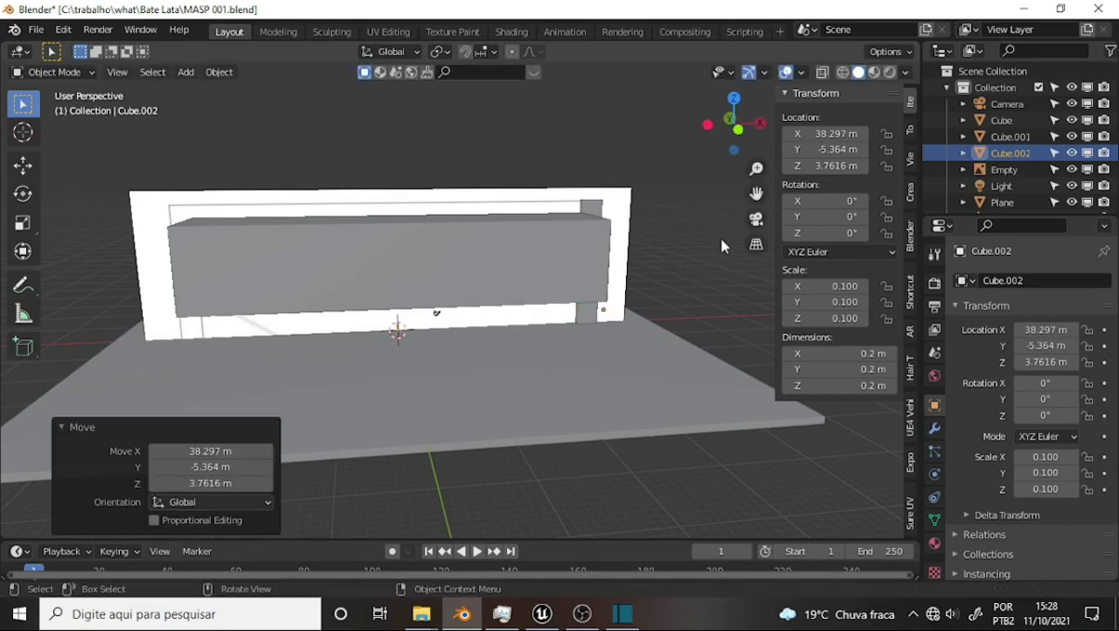
scroll(720, 234, up, 5)
middle_drag(713, 236, 550, 224)
key(g)
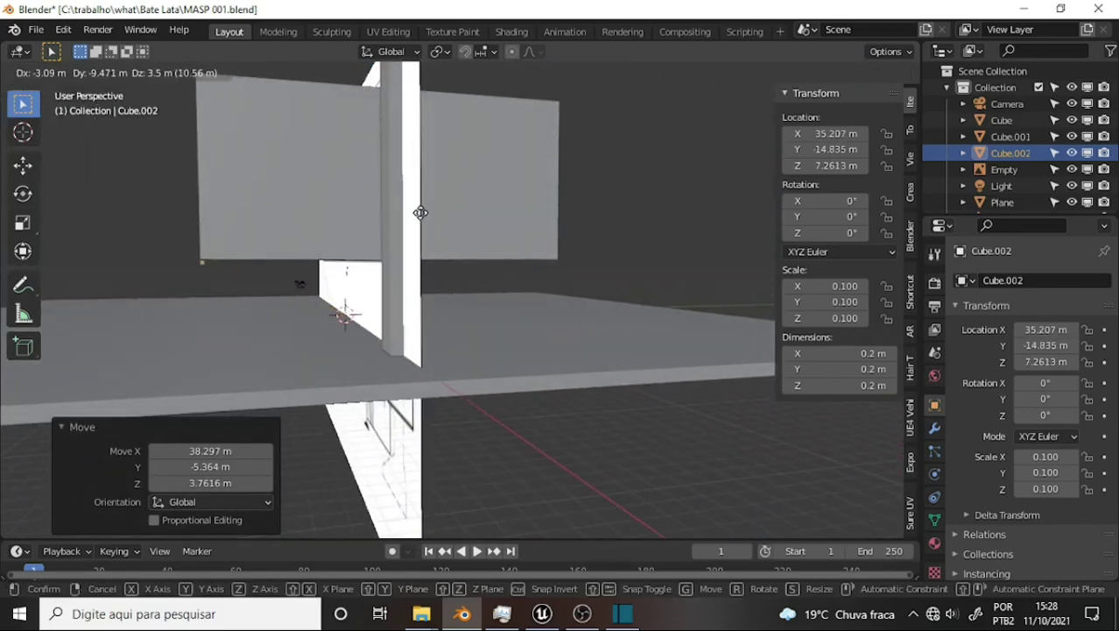
click(420, 212)
scroll(468, 243, up, 4)
scroll(485, 243, up, 2)
scroll(616, 219, up, 3)
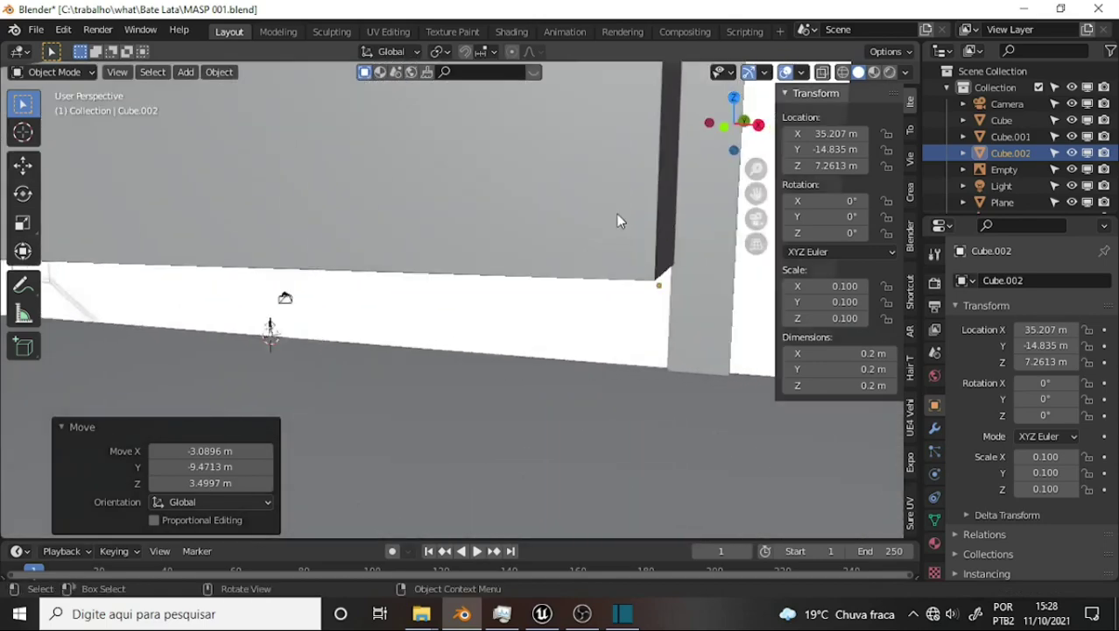
scroll(616, 219, up, 2)
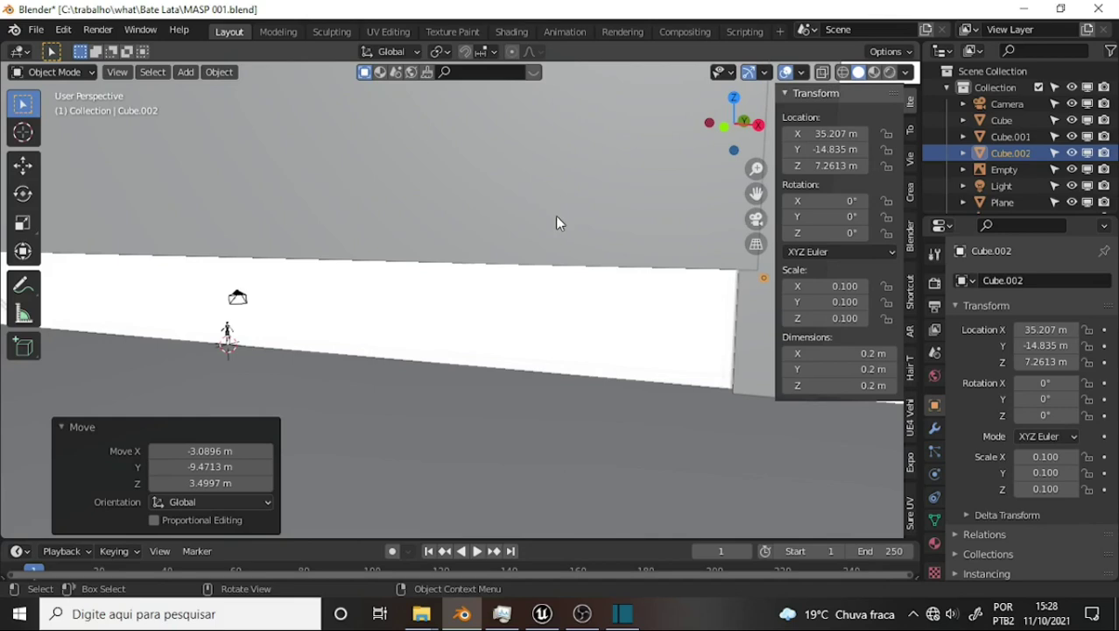
key(KP_7)
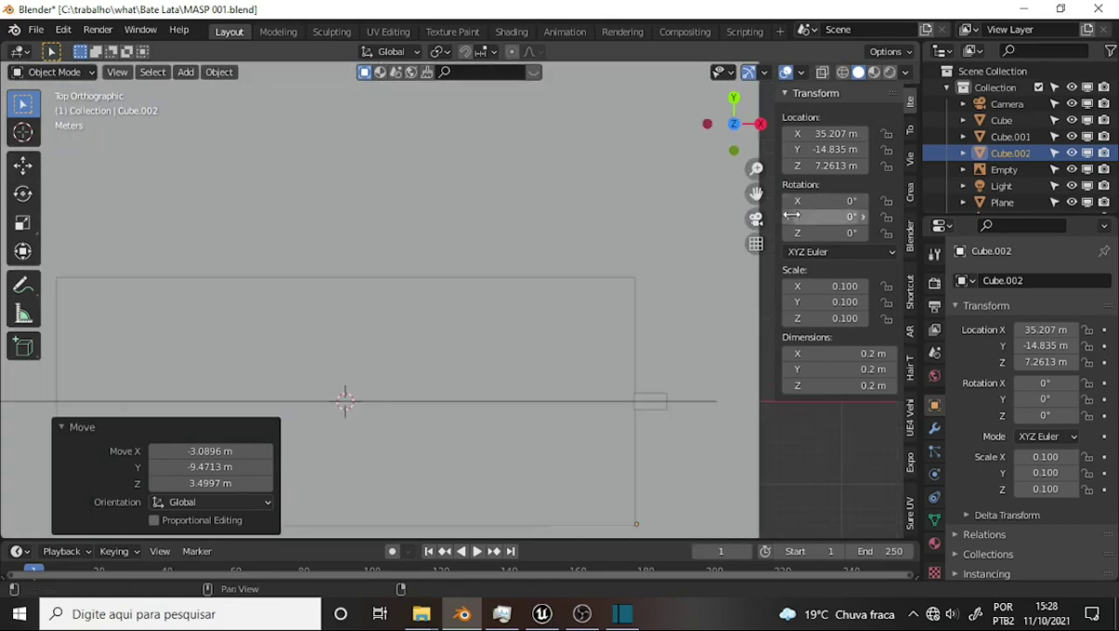
Turn on X-Ray and snap Cube.002 onto the box corner at X 34.874, Y −14.875 m.
mouse_move(756, 193)
mouse_down()
mouse_move(627, 9)
mouse_move(546, 369)
mouse_up()
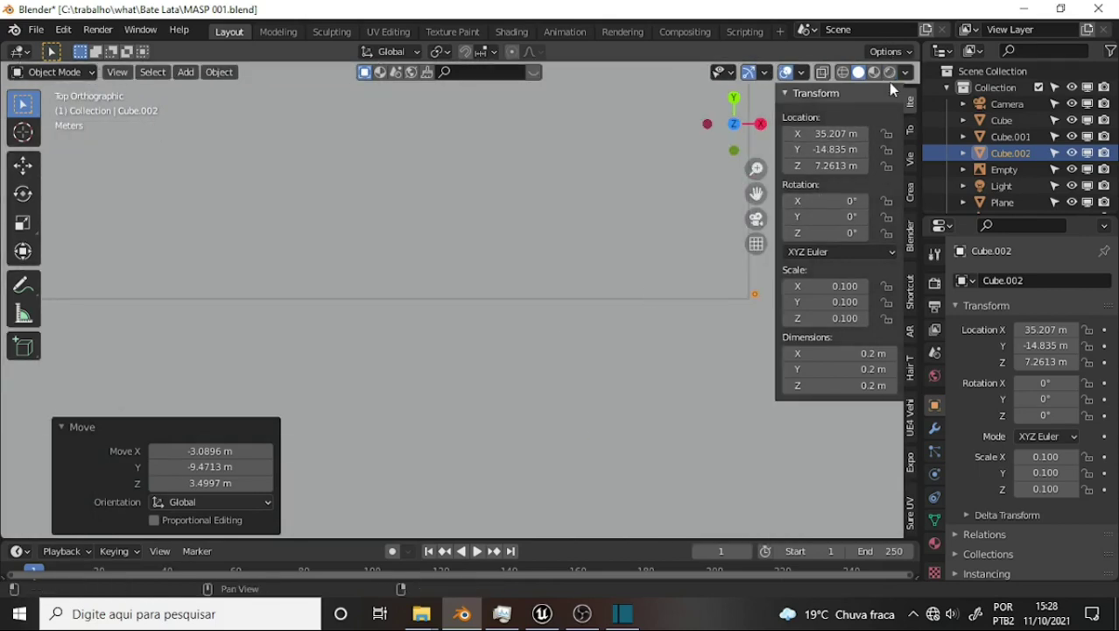
click(823, 73)
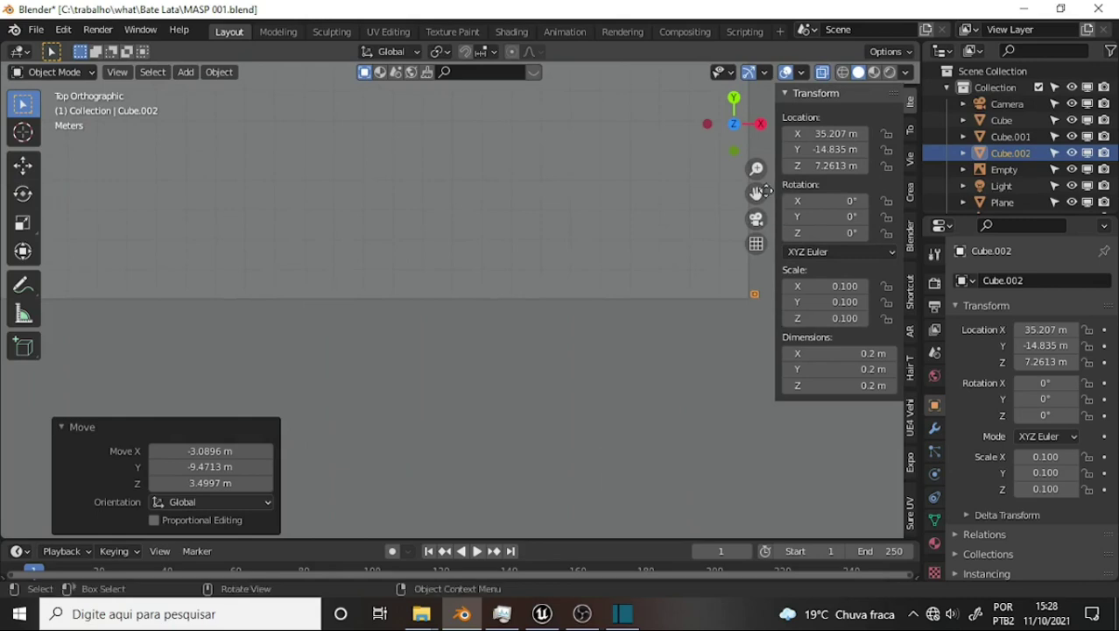
drag(756, 193, 592, 207)
scroll(647, 261, up, 3)
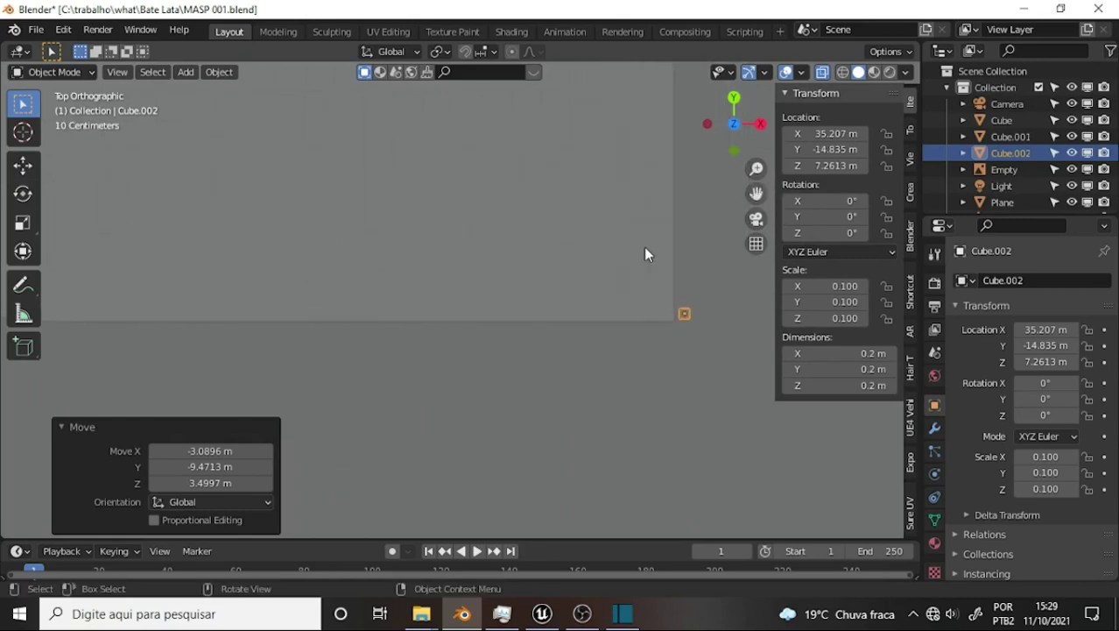
key(g)
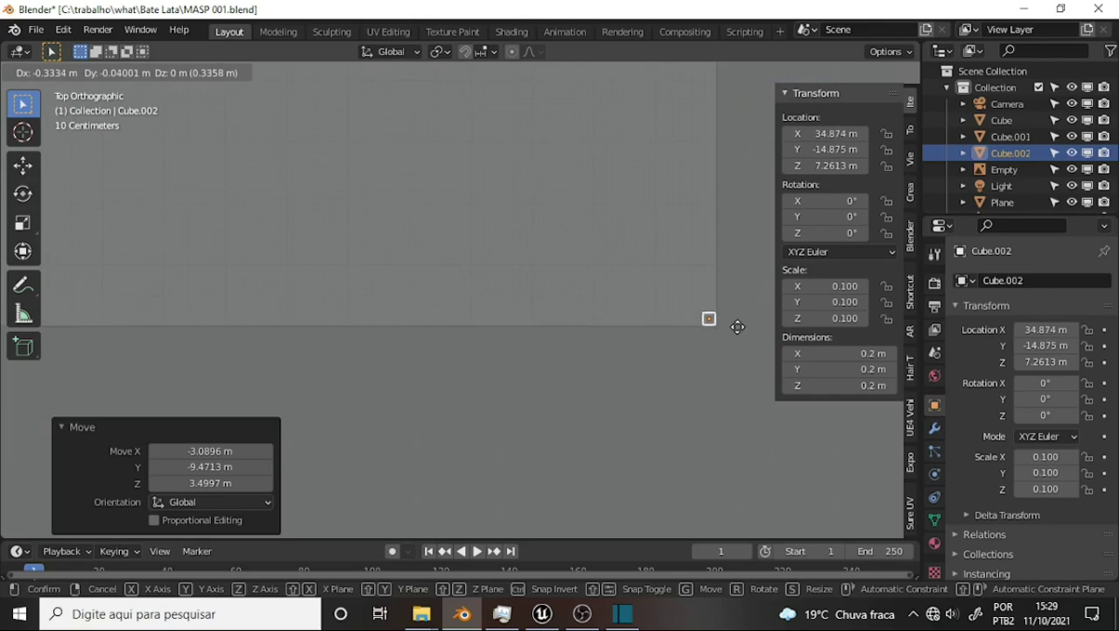
click(737, 327)
middle_drag(660, 365, 558, 295)
mouse_move(515, 250)
middle_down()
mouse_move(470, 226)
mouse_move(581, 205)
mouse_move(574, 195)
mouse_move(613, 88)
middle_up()
scroll(573, 195, down, 2)
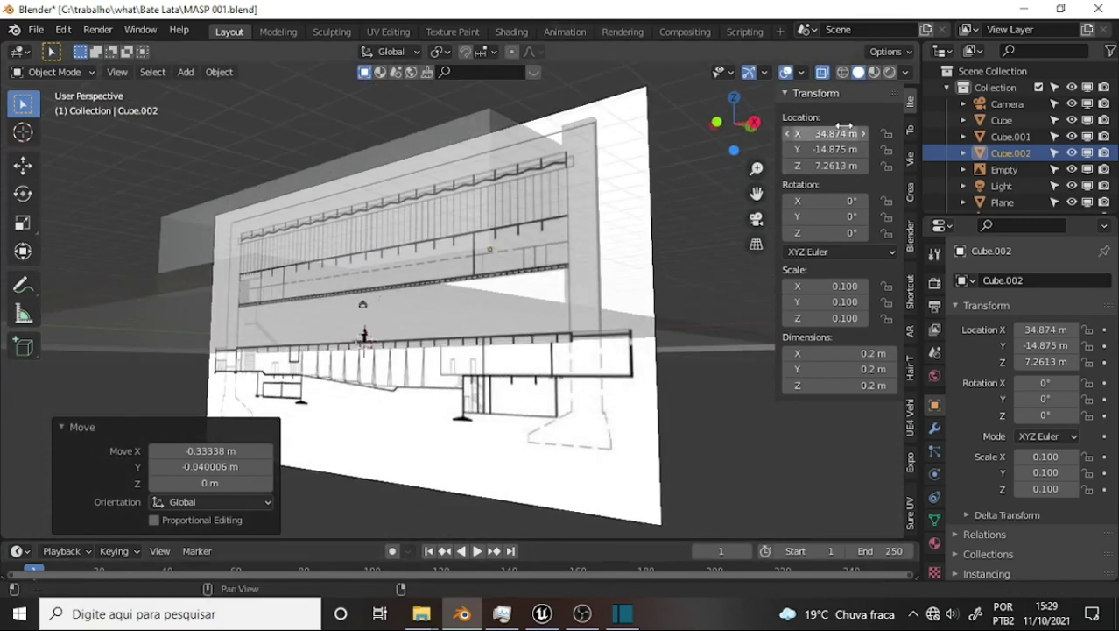
Raise Cube.002 along Z to 7.385 m, then select the main Cube box.
scroll(647, 161, up, 2)
scroll(648, 160, up, 3)
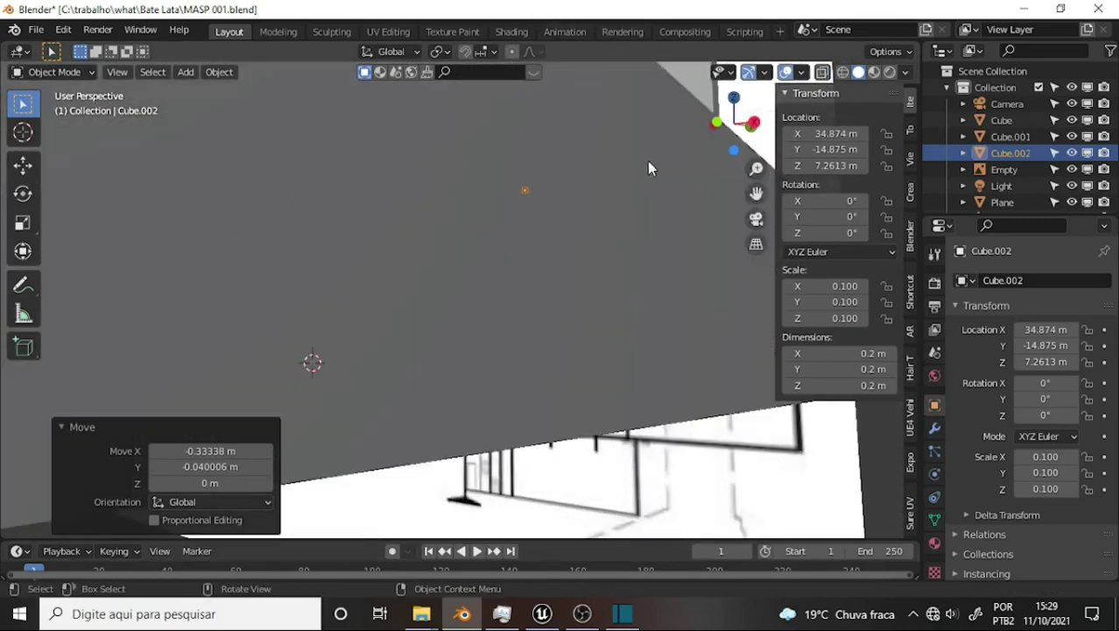
scroll(647, 160, up, 2)
scroll(647, 160, up, 2)
mouse_move(642, 161)
middle_down()
mouse_move(637, 149)
mouse_move(624, 195)
mouse_move(564, 208)
mouse_move(535, 182)
middle_up()
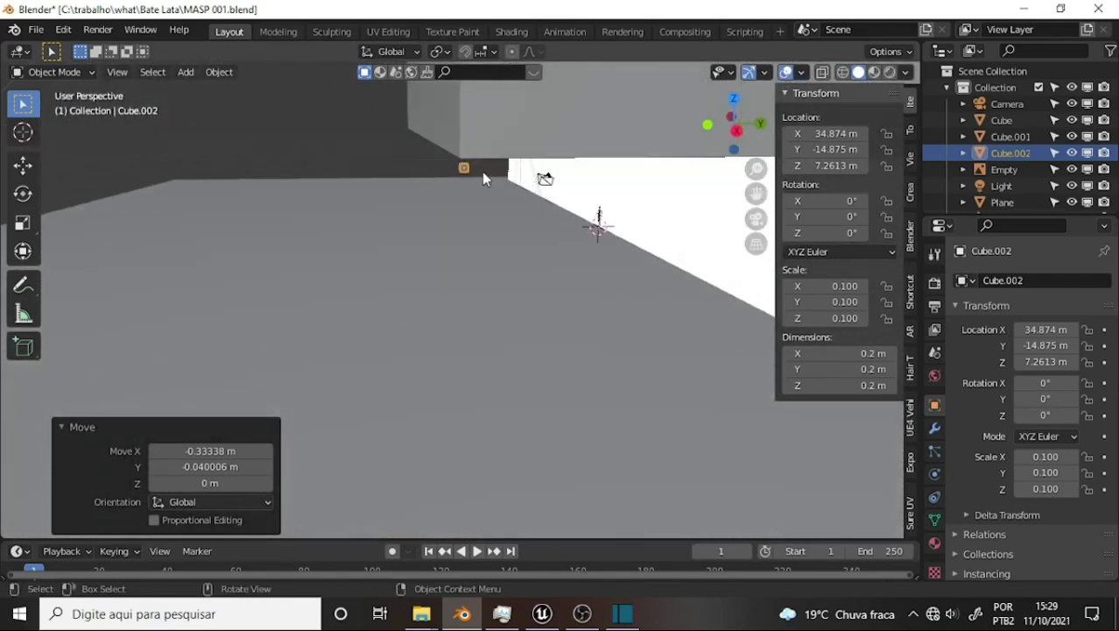
key(g)
key(z)
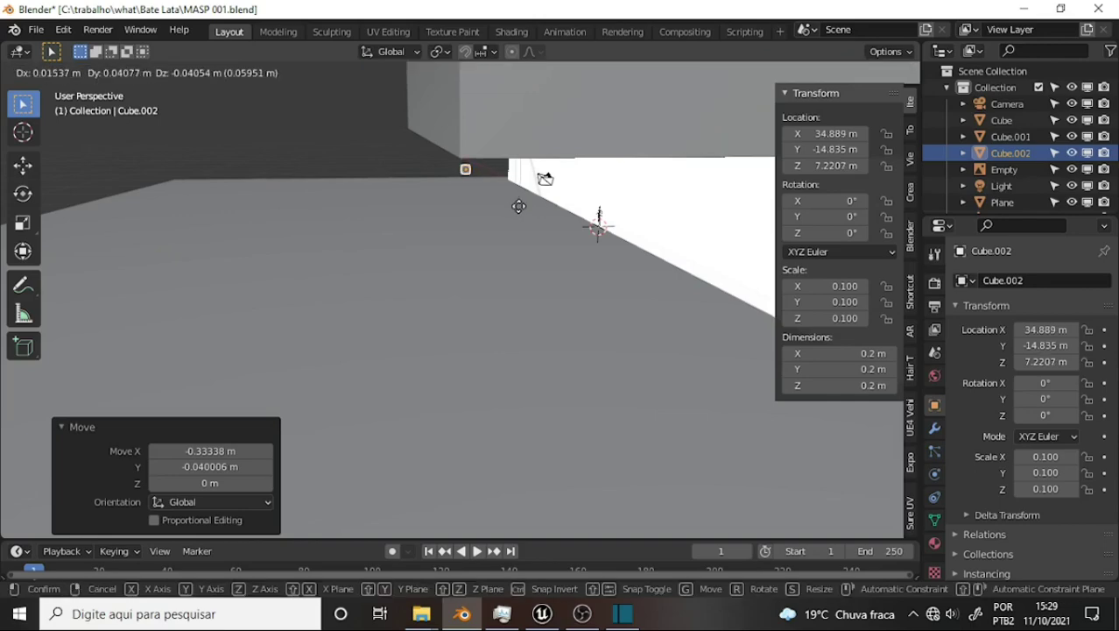
click(513, 215)
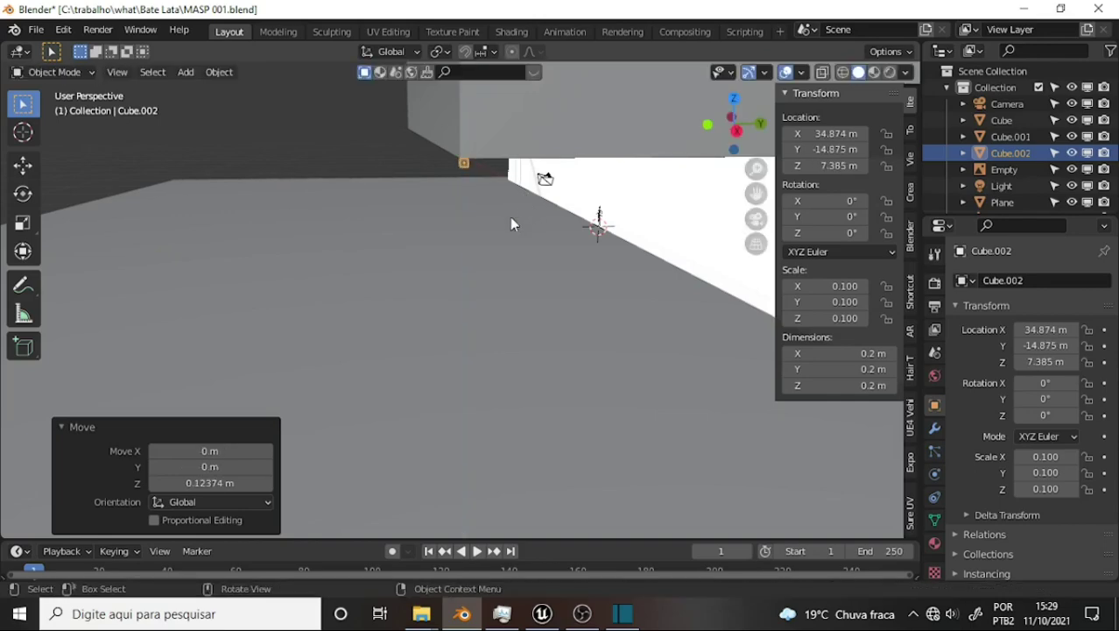
mouse_move(512, 216)
middle_down()
mouse_move(578, 215)
mouse_move(600, 160)
mouse_move(604, 189)
mouse_move(591, 173)
middle_up()
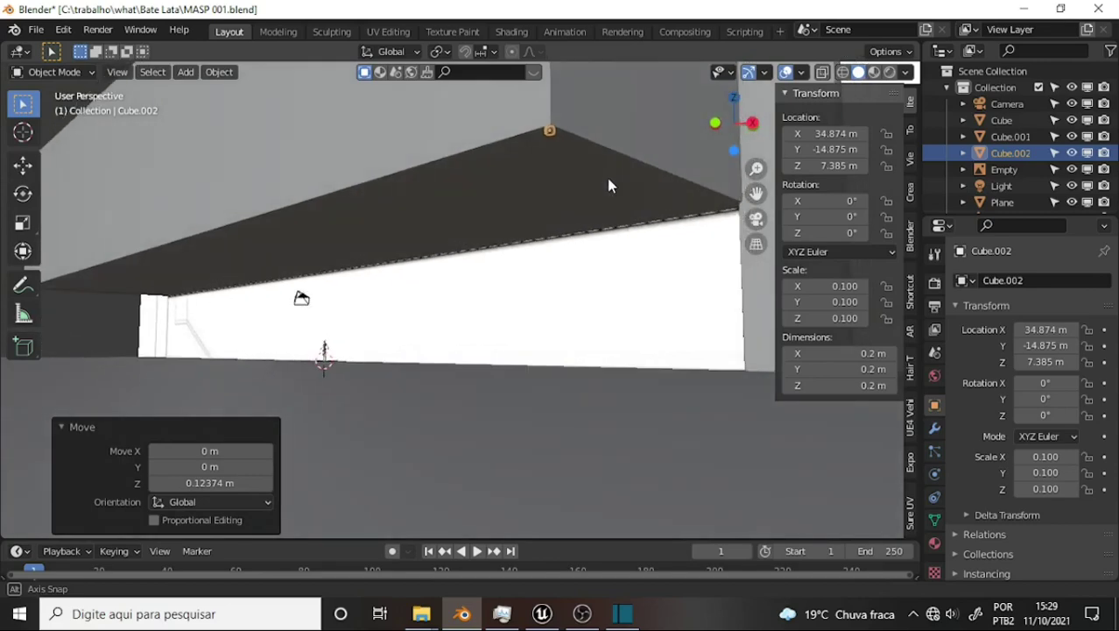
click(544, 178)
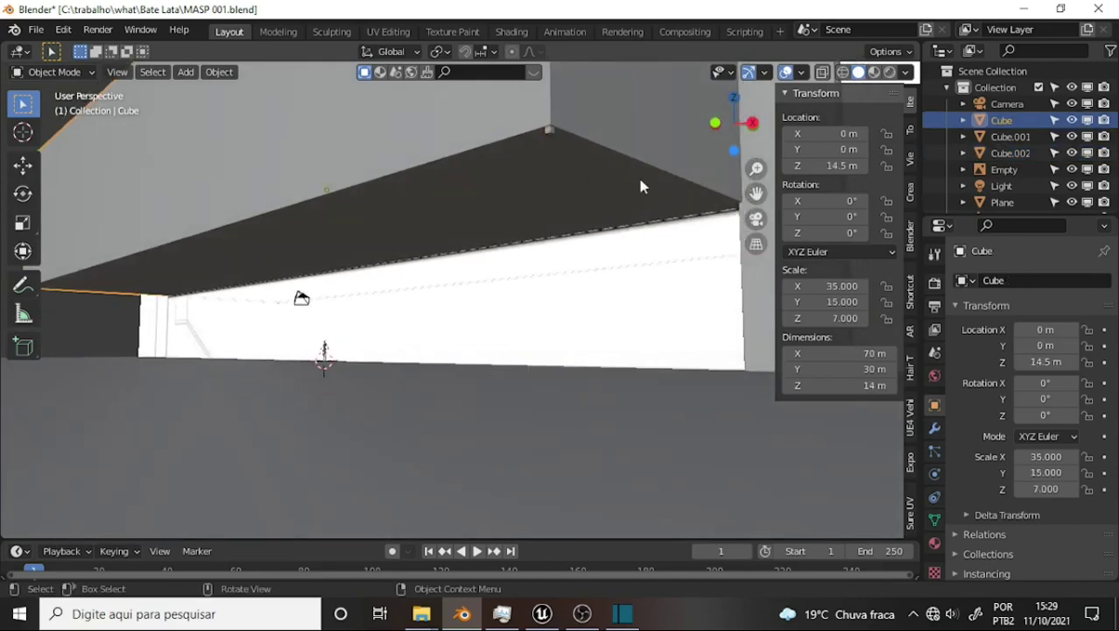
Hide the Plane floor in the Outliner and reselect the main Cube from below.
mouse_move(640, 183)
middle_down()
mouse_move(645, 145)
mouse_move(668, 177)
middle_up()
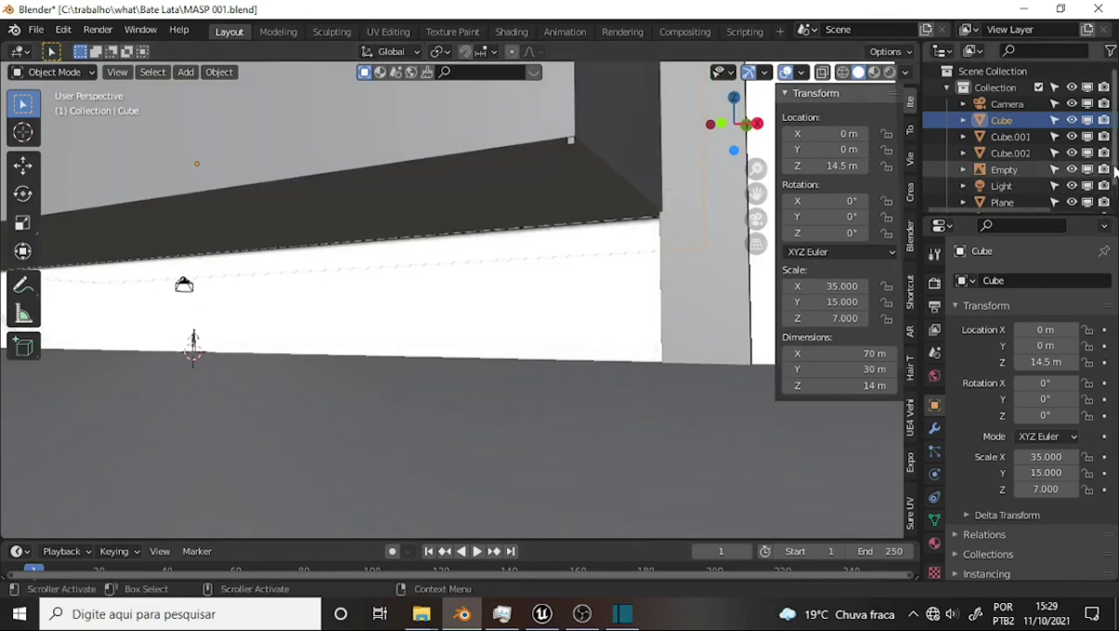
scroll(1114, 171, down, 1)
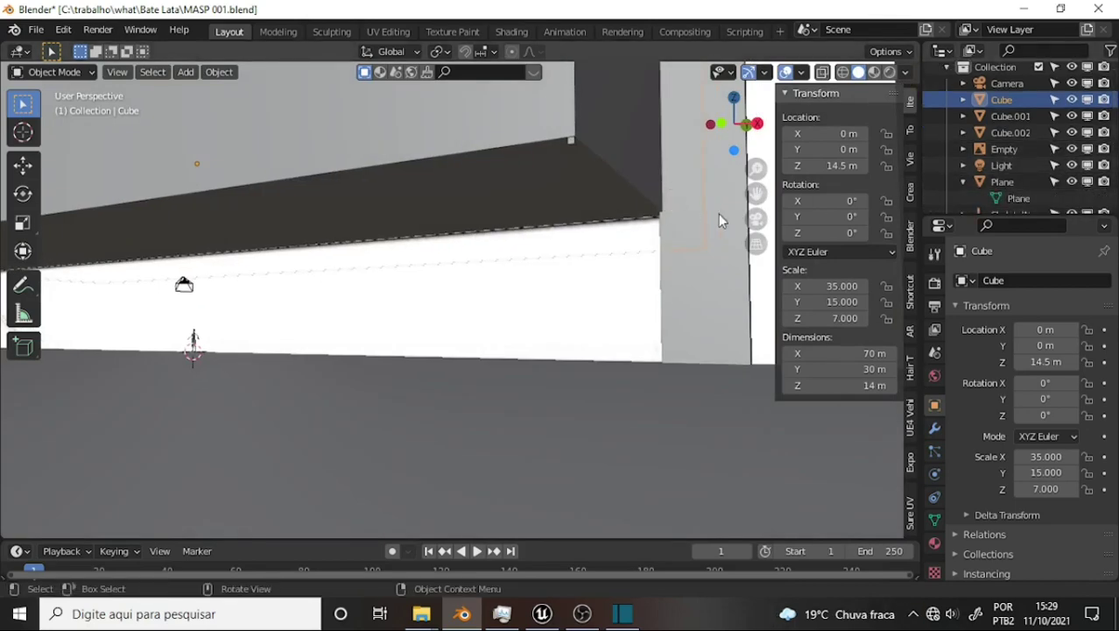
click(1071, 181)
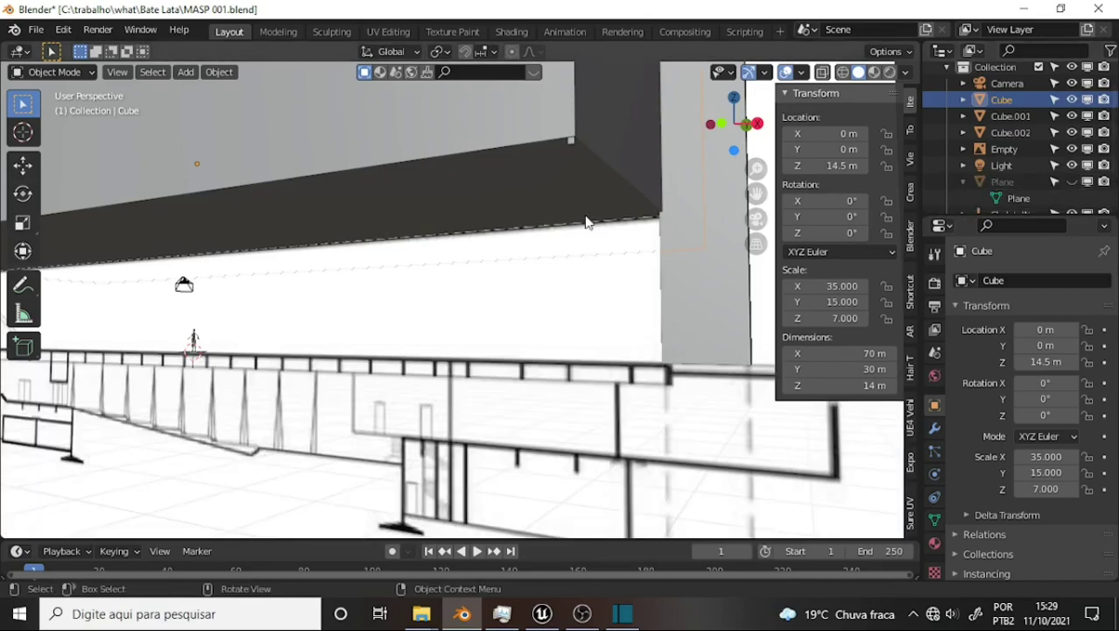
mouse_move(587, 221)
middle_down()
mouse_move(552, 138)
mouse_move(562, 135)
middle_up()
click(523, 223)
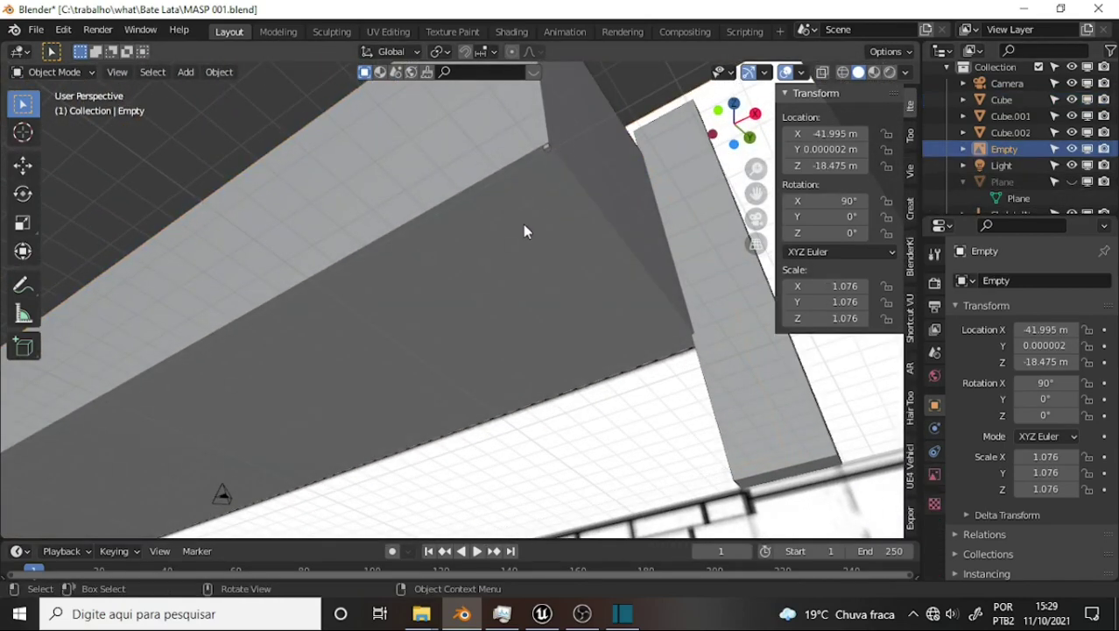
click(413, 194)
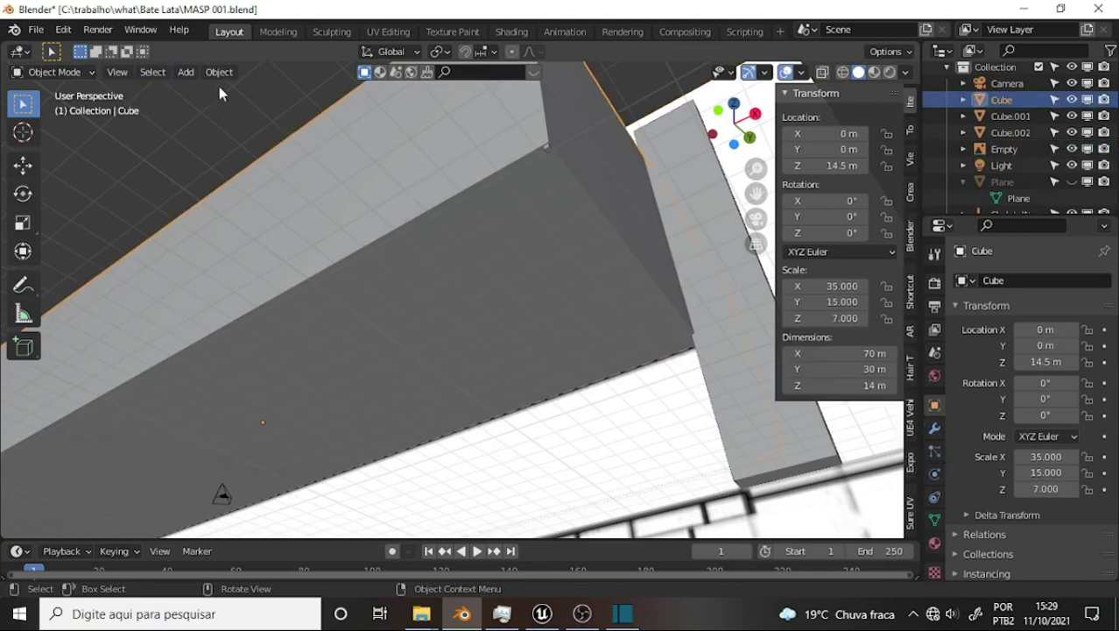
Enter Edit Mode, select only the box's bottom face, and inset it.
click(50, 69)
click(70, 109)
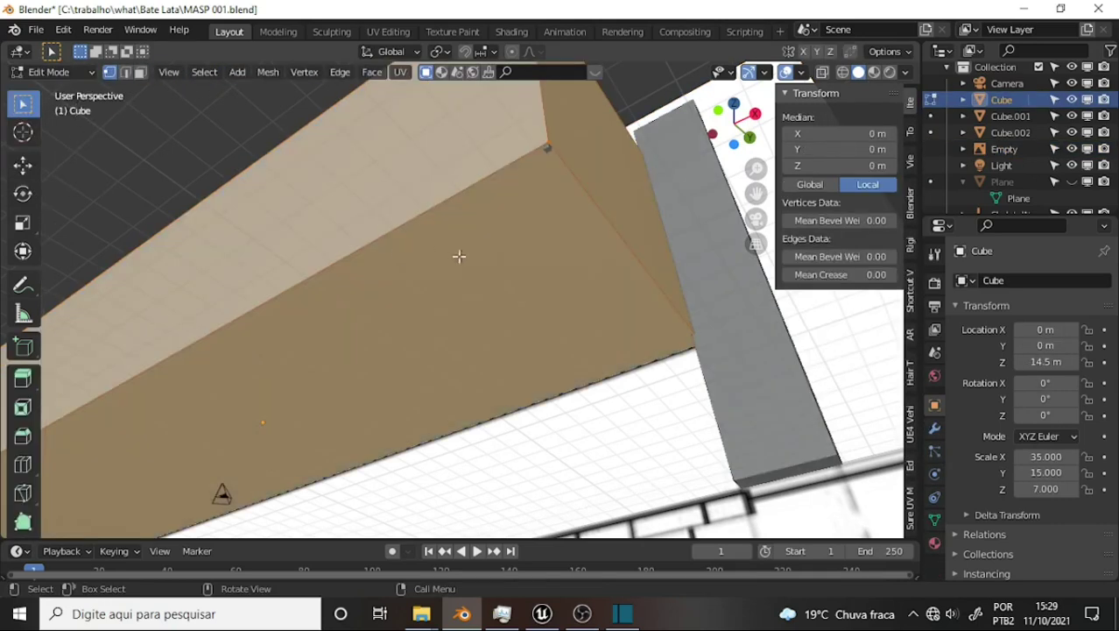
key(alt+a)
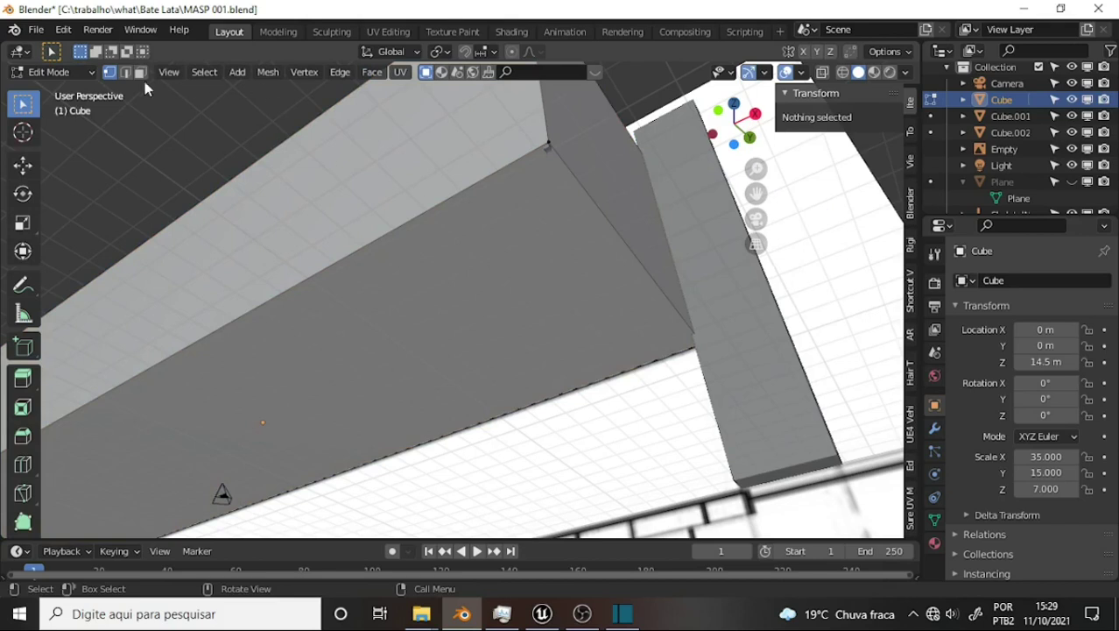
click(461, 307)
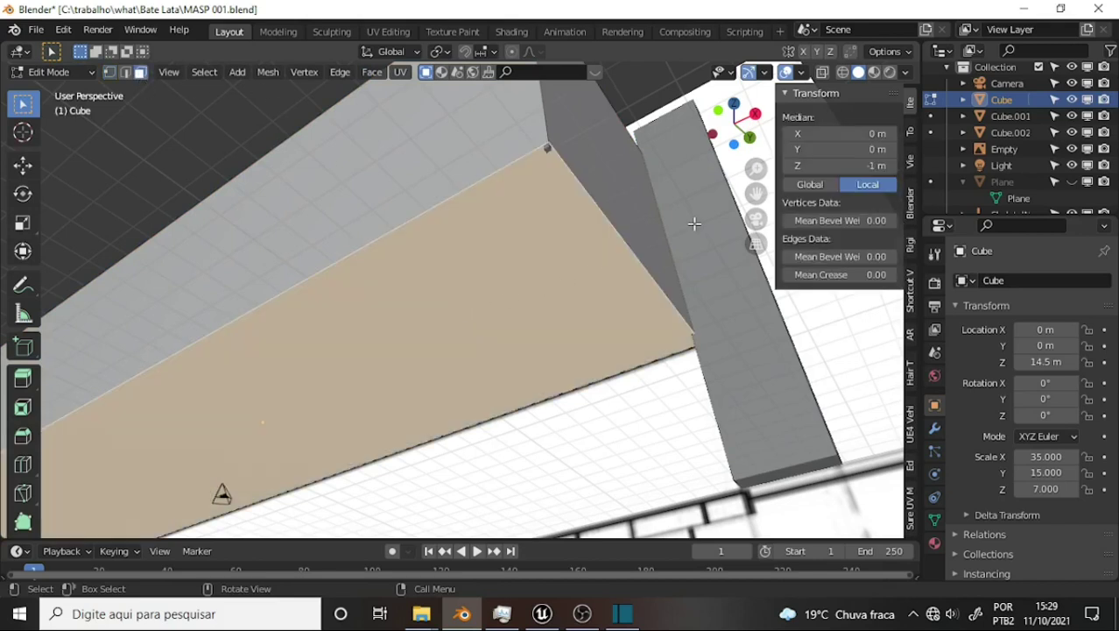
key(i)
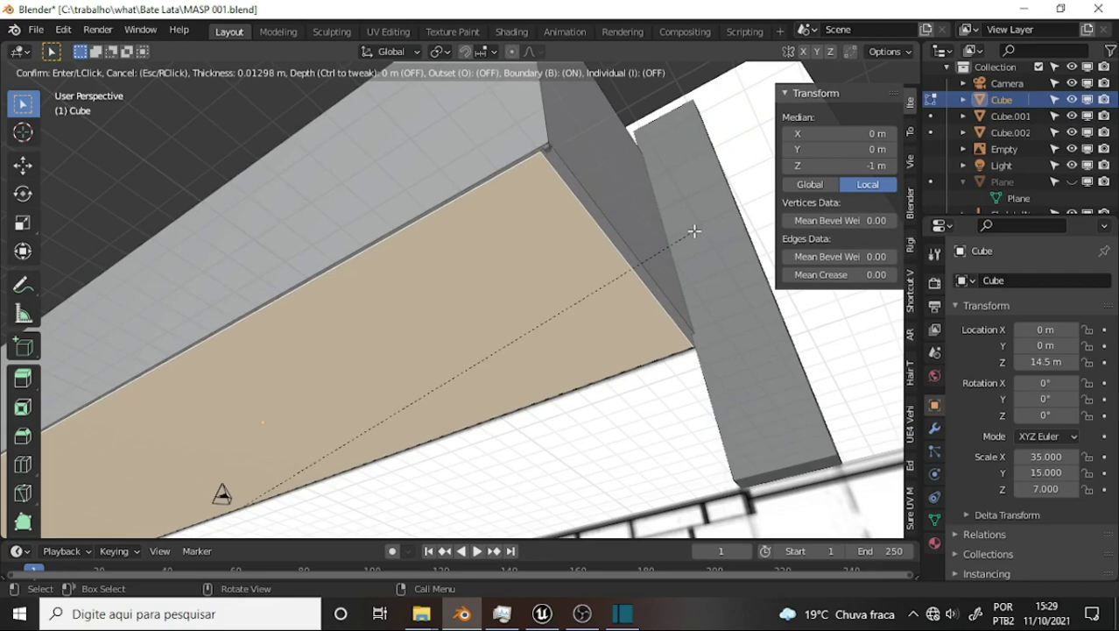
click(694, 229)
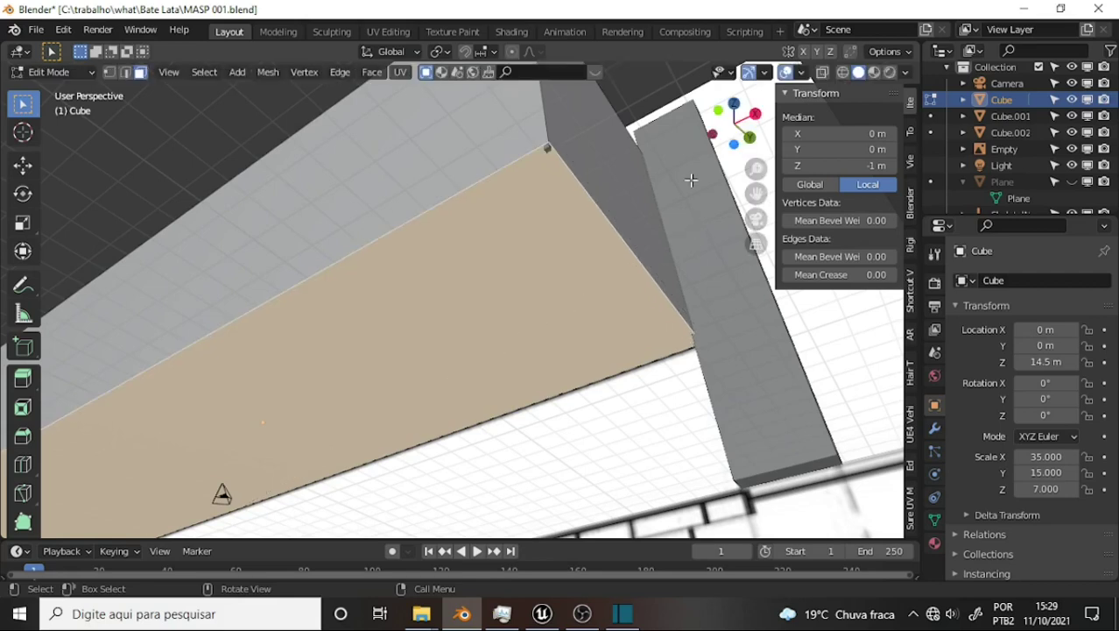
mouse_move(691, 179)
middle_down()
mouse_move(662, 92)
mouse_move(736, 94)
middle_up()
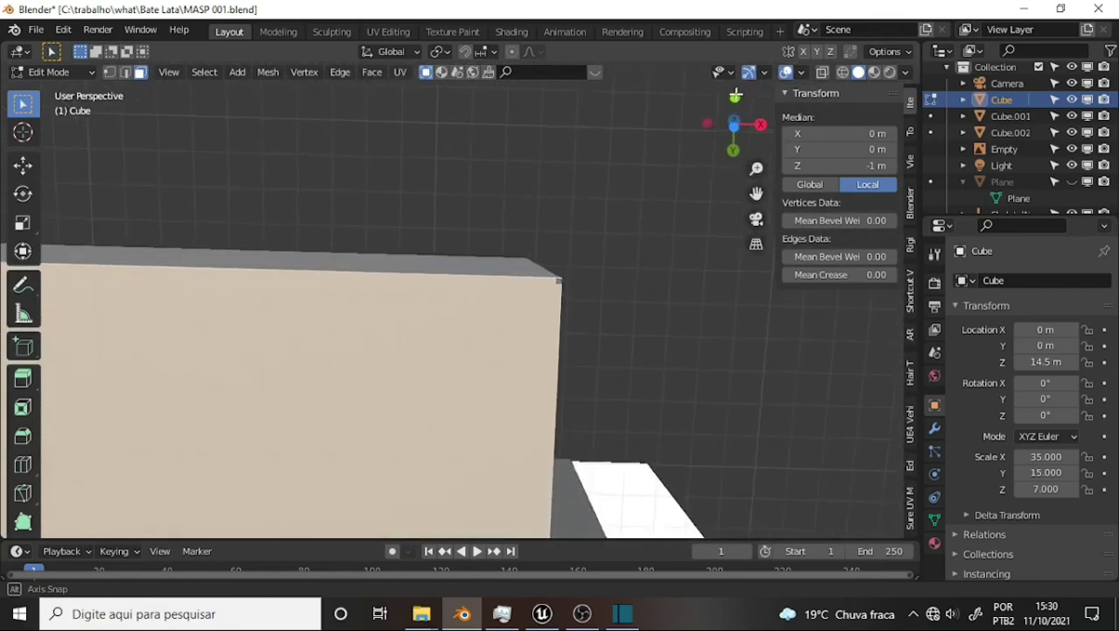
middle_drag(736, 95, 451, 96)
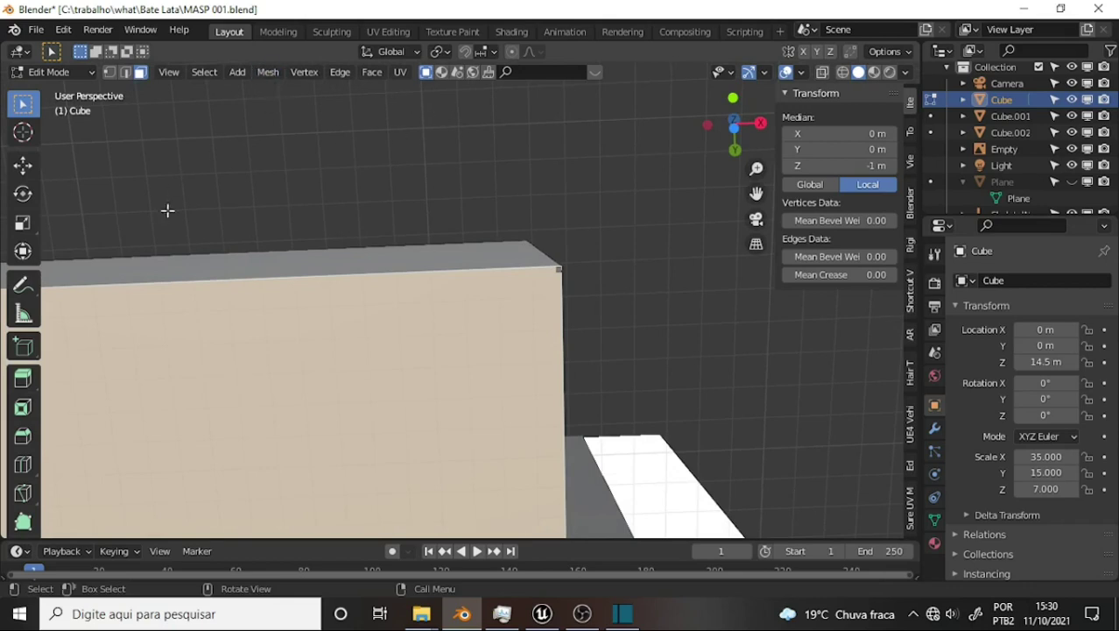
In Object Mode, apply All Transforms to the main Cube so its scale becomes 1.000.
click(60, 73)
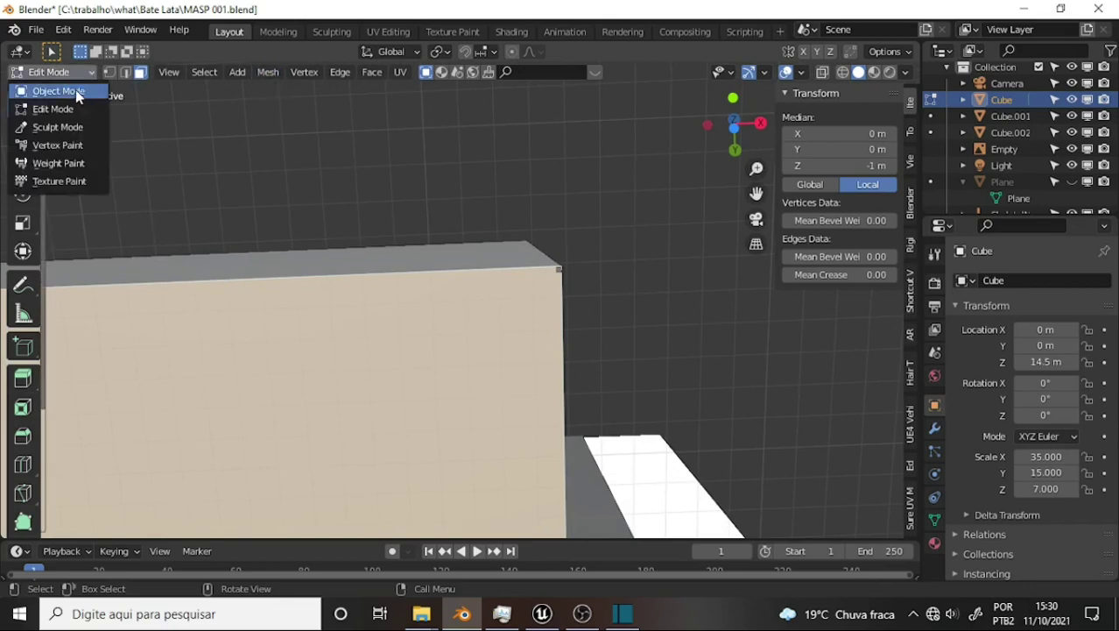
click(75, 90)
click(210, 79)
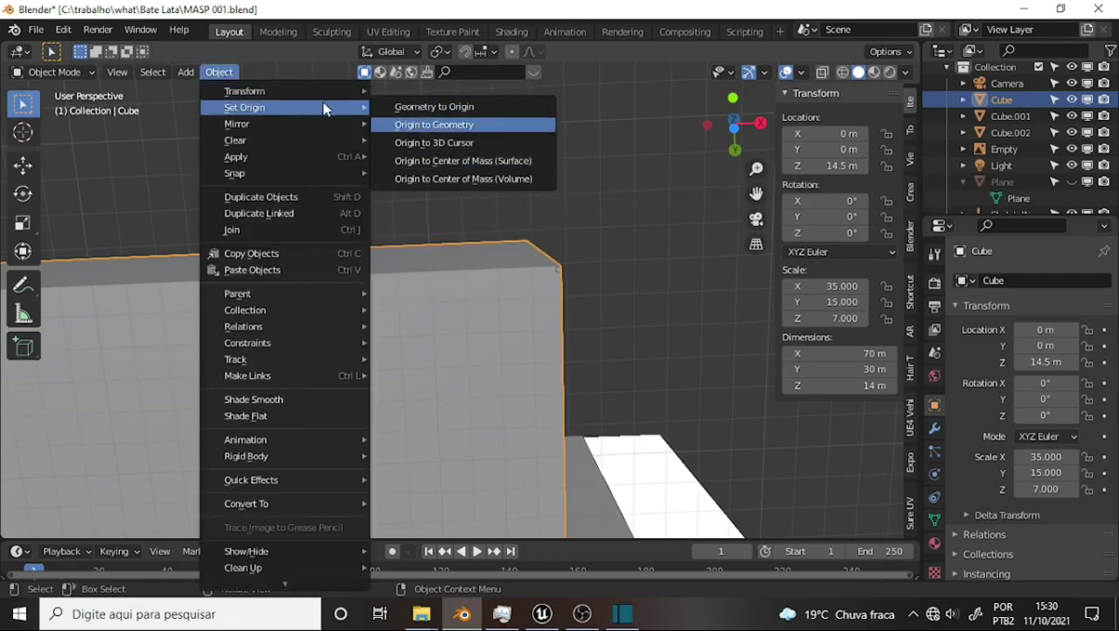
mouse_move(236, 156)
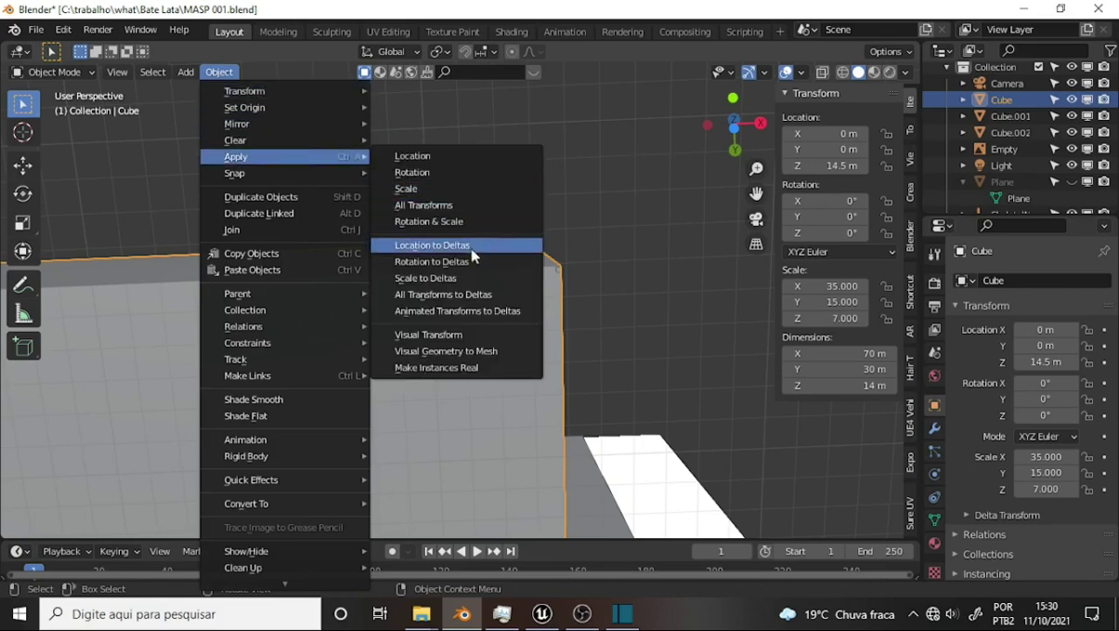
click(446, 205)
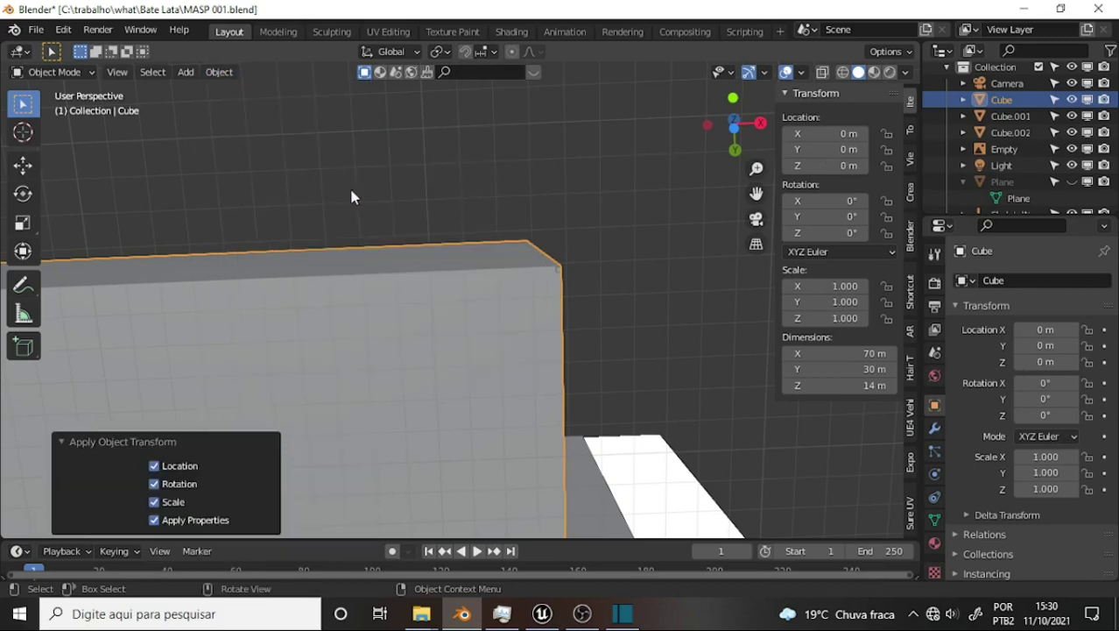
click(70, 73)
Back in Edit Mode, inset the underside face with 0.2632 m thickness.
click(78, 105)
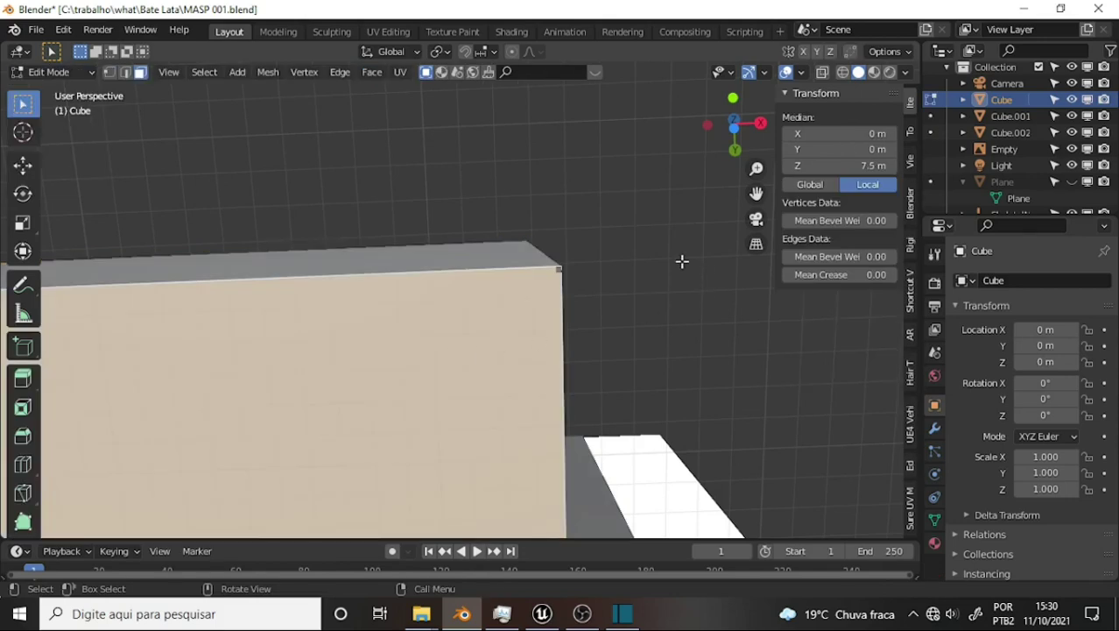
key(i)
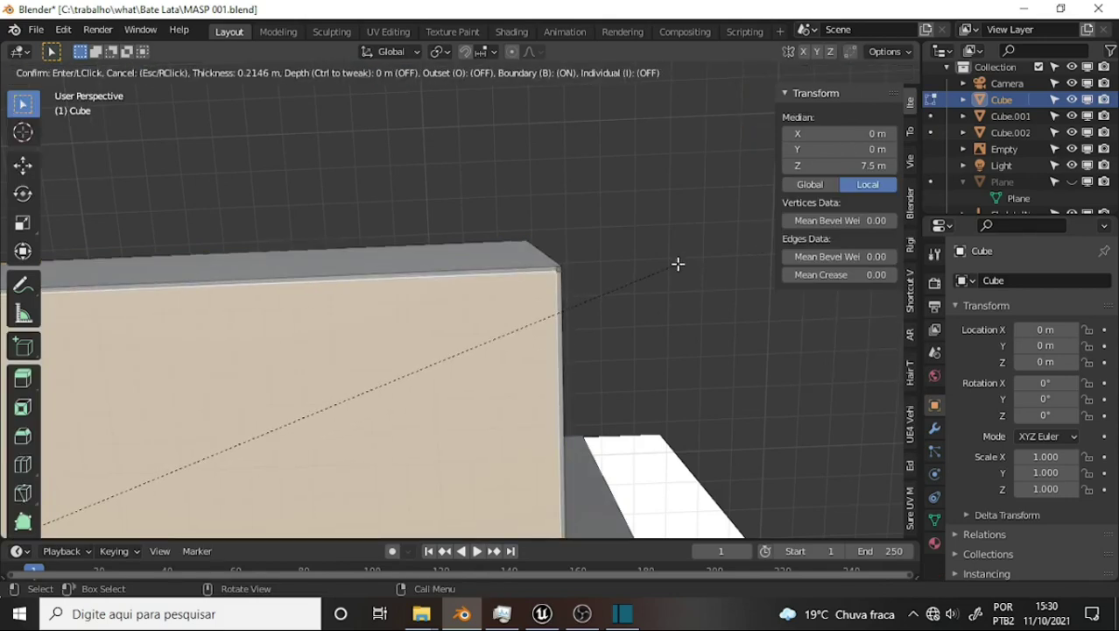
click(677, 263)
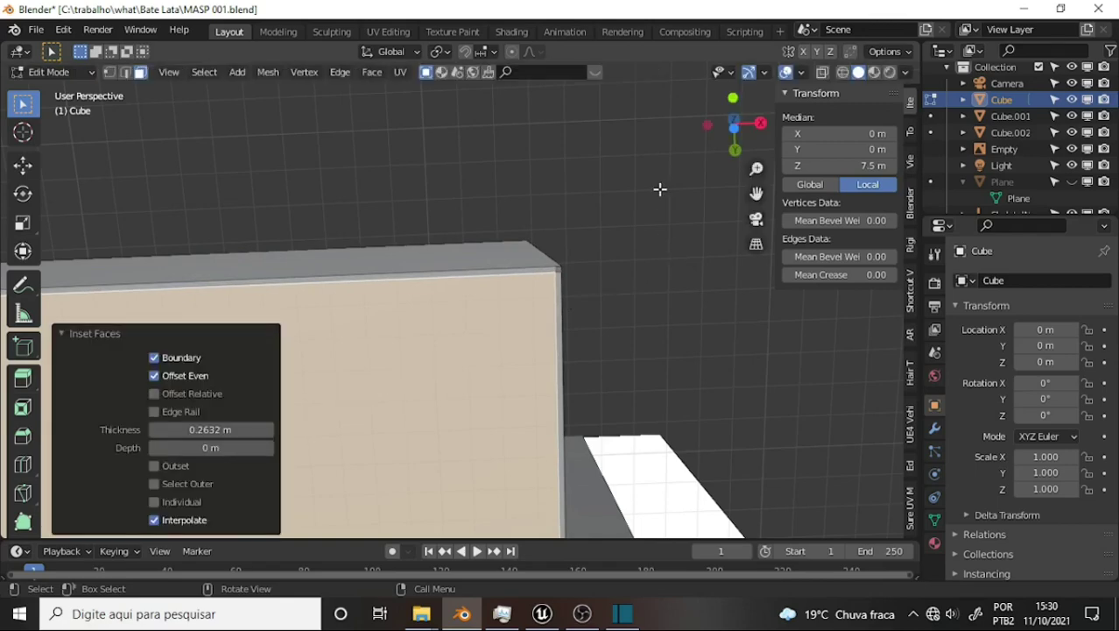
mouse_move(660, 189)
middle_down()
mouse_move(528, 280)
mouse_move(578, 319)
mouse_move(584, 340)
mouse_move(582, 205)
mouse_move(591, 324)
middle_up()
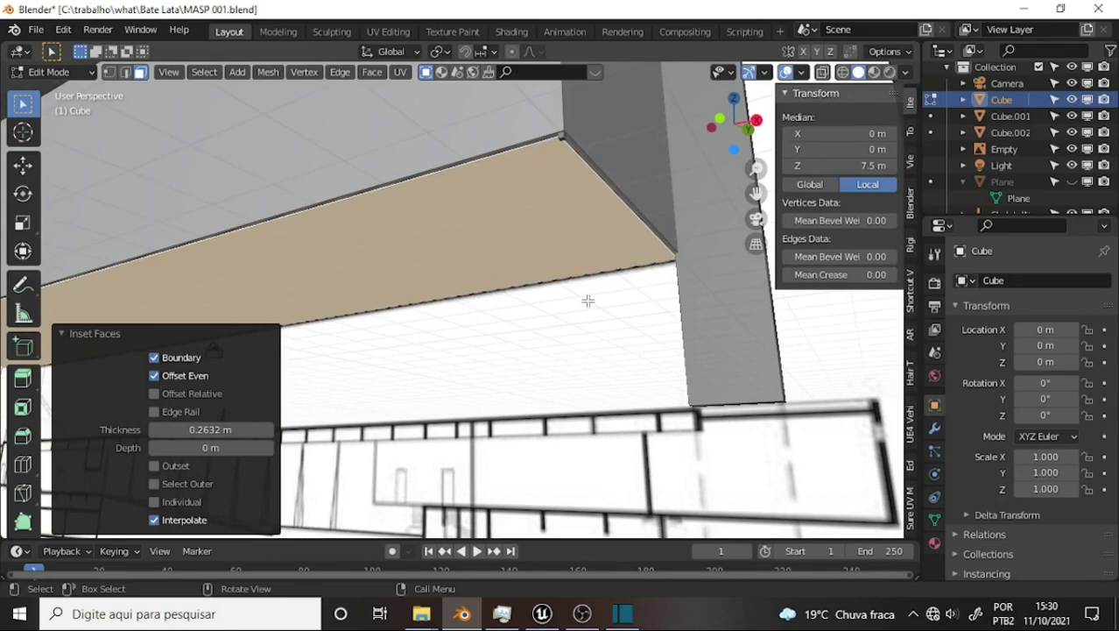
Orbit, pan and zoom around the box to inspect the inset underside rim.
scroll(588, 301, up, 2)
middle_drag(591, 286, 636, 257)
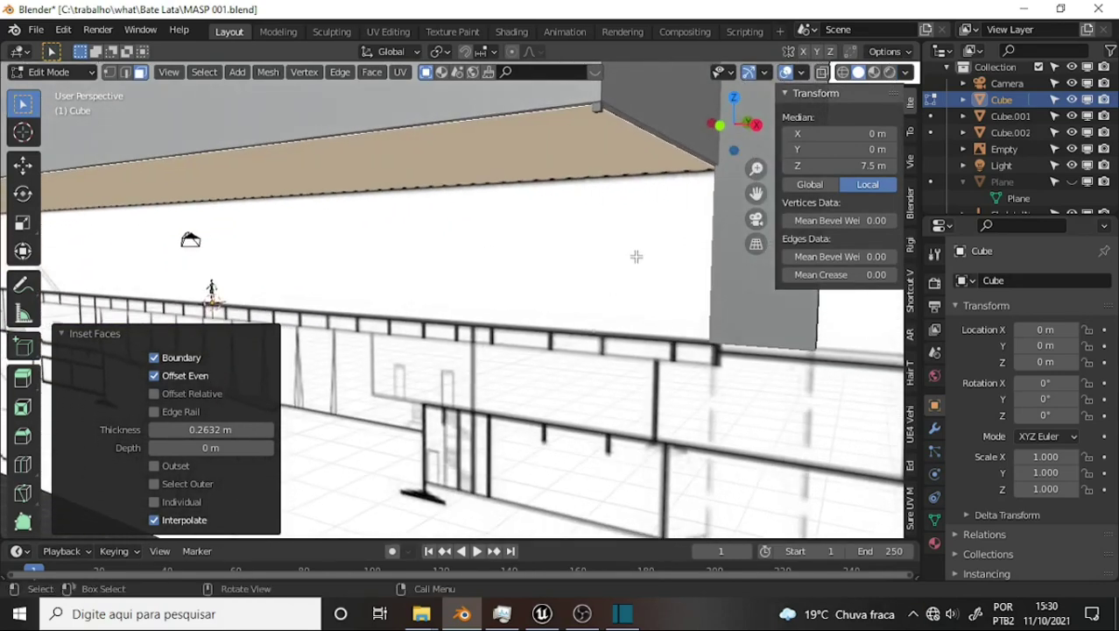
scroll(639, 241, down, 1)
scroll(640, 241, down, 1)
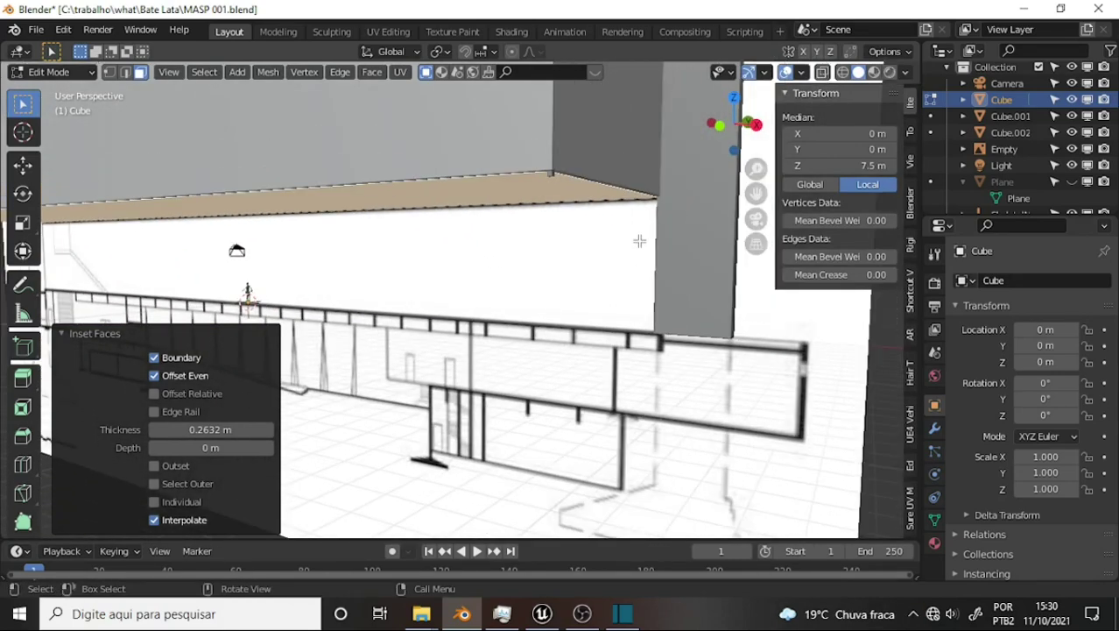
middle_drag(629, 207, 562, 200)
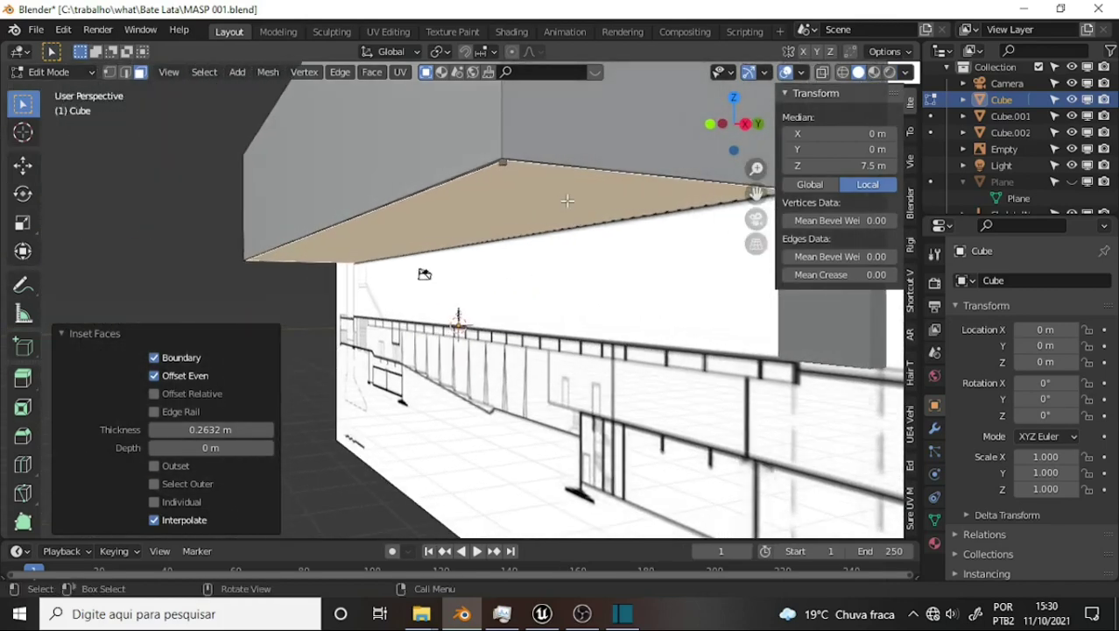
mouse_move(567, 189)
middle_down()
mouse_move(567, 253)
mouse_move(691, 159)
middle_up()
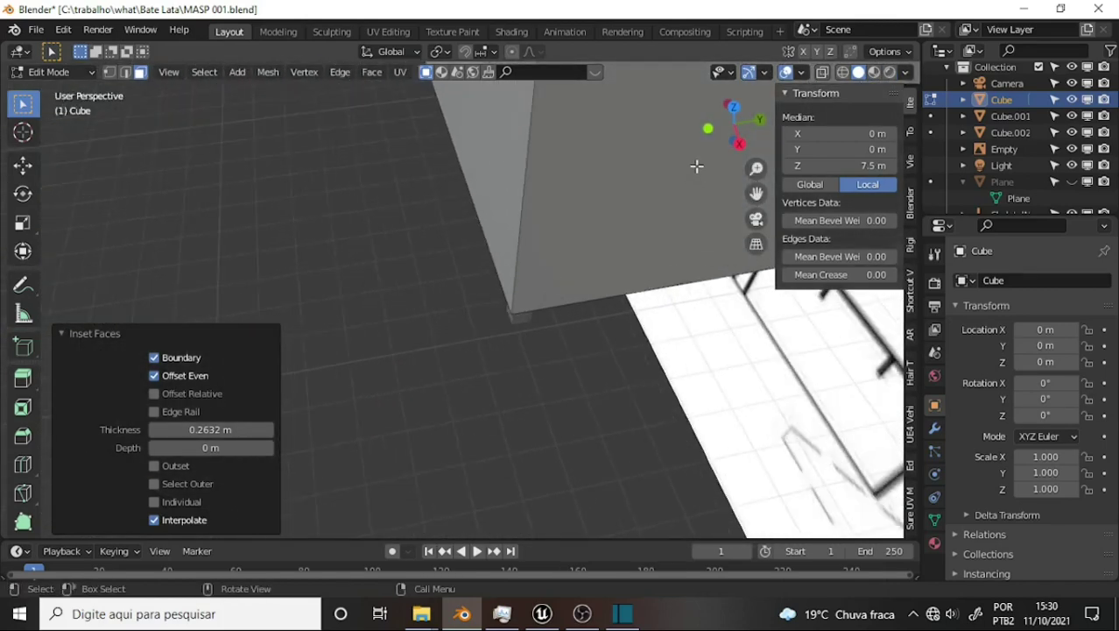
drag(758, 187, 722, 212)
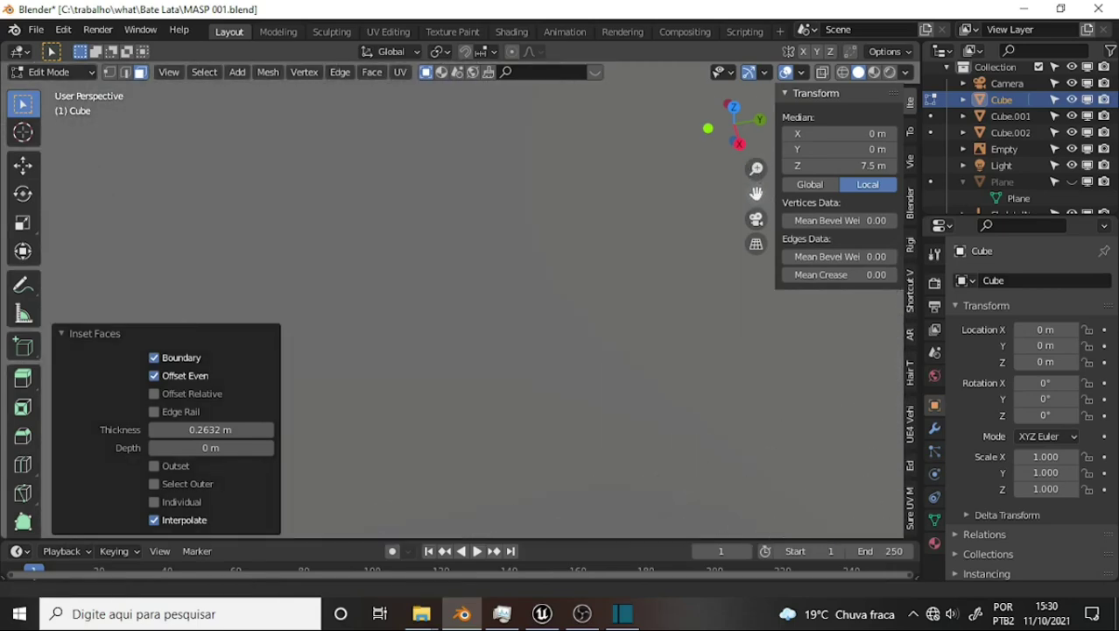
scroll(721, 212, up, 3)
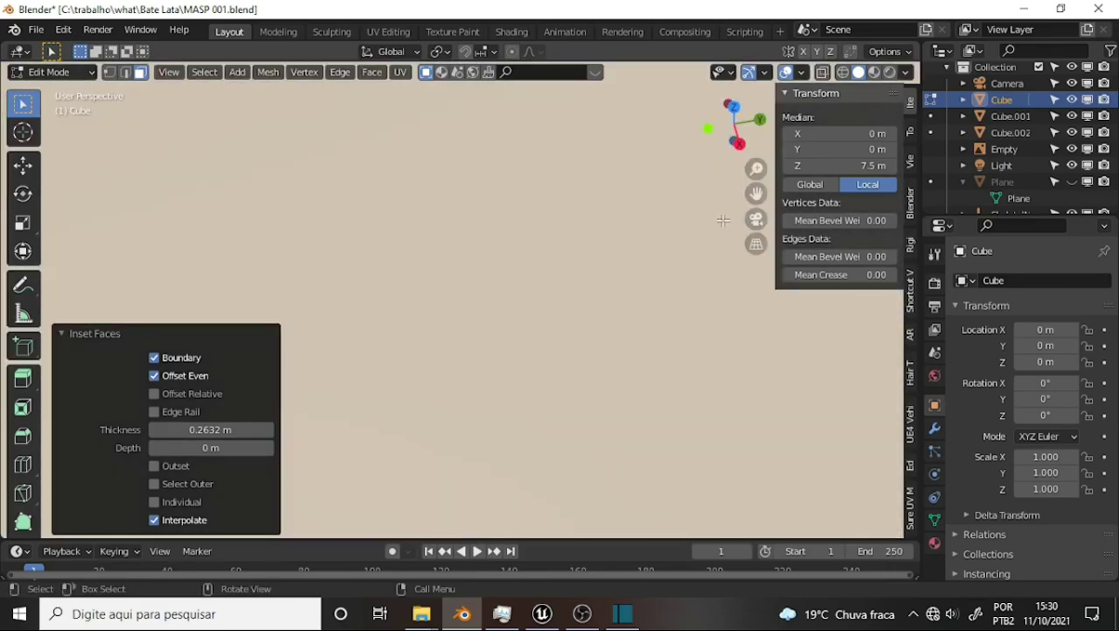
mouse_move(723, 213)
middle_down()
mouse_move(722, 160)
mouse_move(596, 175)
middle_up()
scroll(686, 171, down, 1)
scroll(687, 172, down, 1)
scroll(687, 171, down, 1)
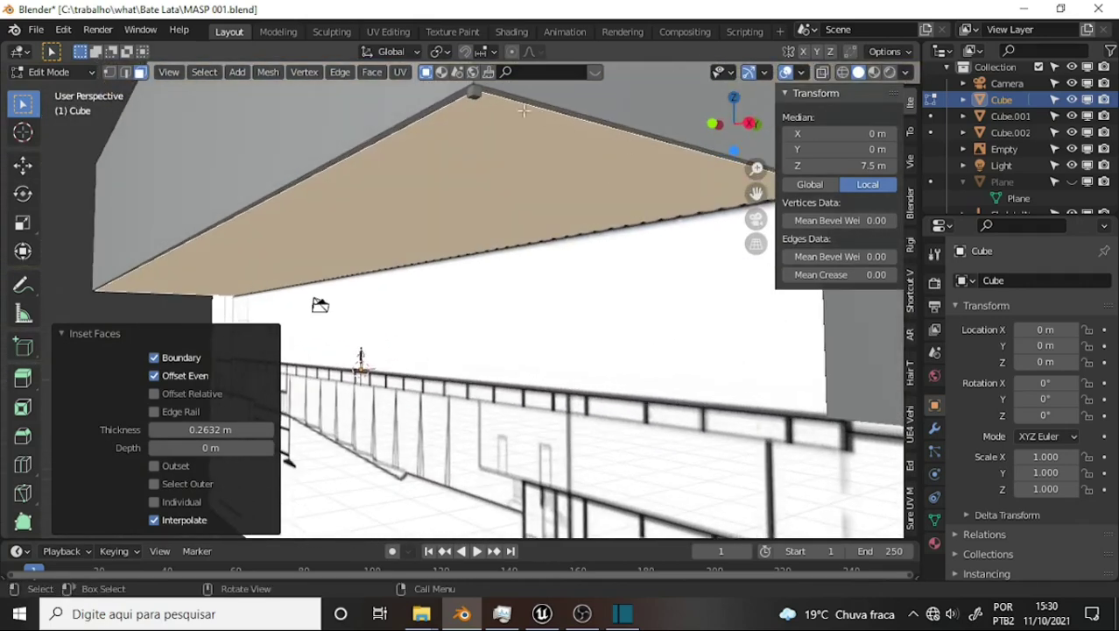
Switch to Object Mode and delete the small Cube.002 marker.
click(61, 72)
click(53, 75)
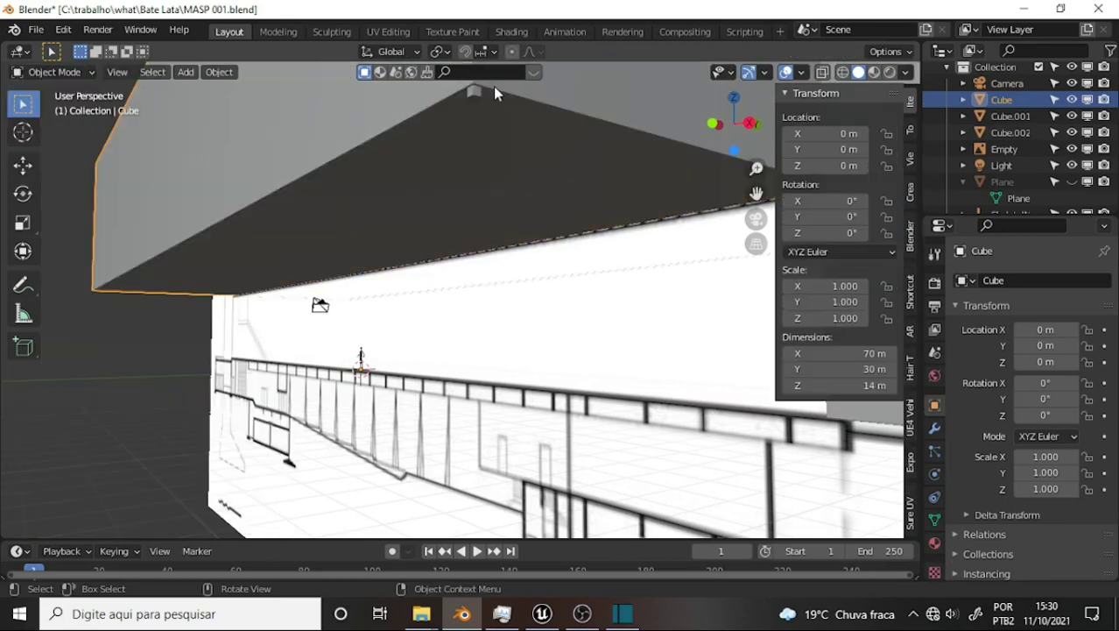
click(473, 101)
key(Delete)
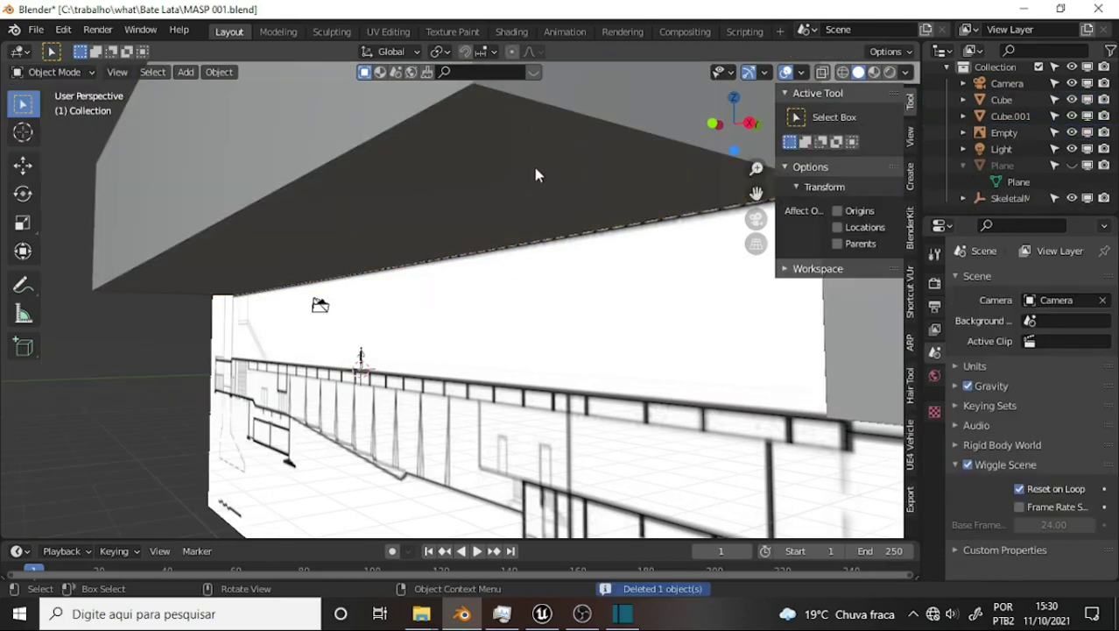
Reselect the main Cube and put it back into Edit Mode.
click(536, 162)
middle_drag(611, 143, 600, 135)
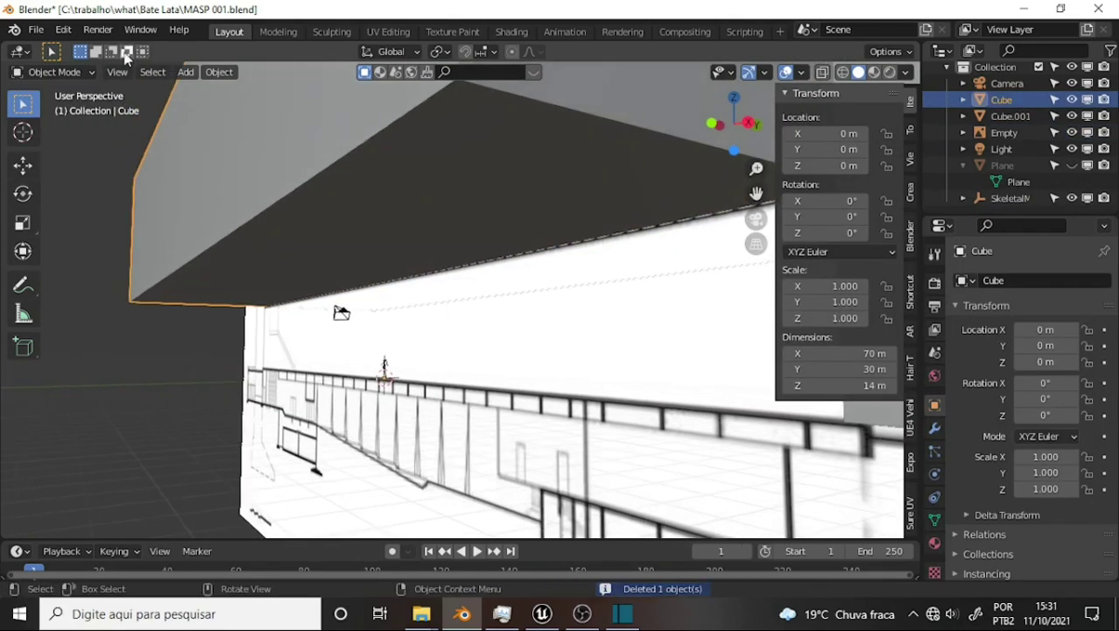
click(72, 76)
click(52, 90)
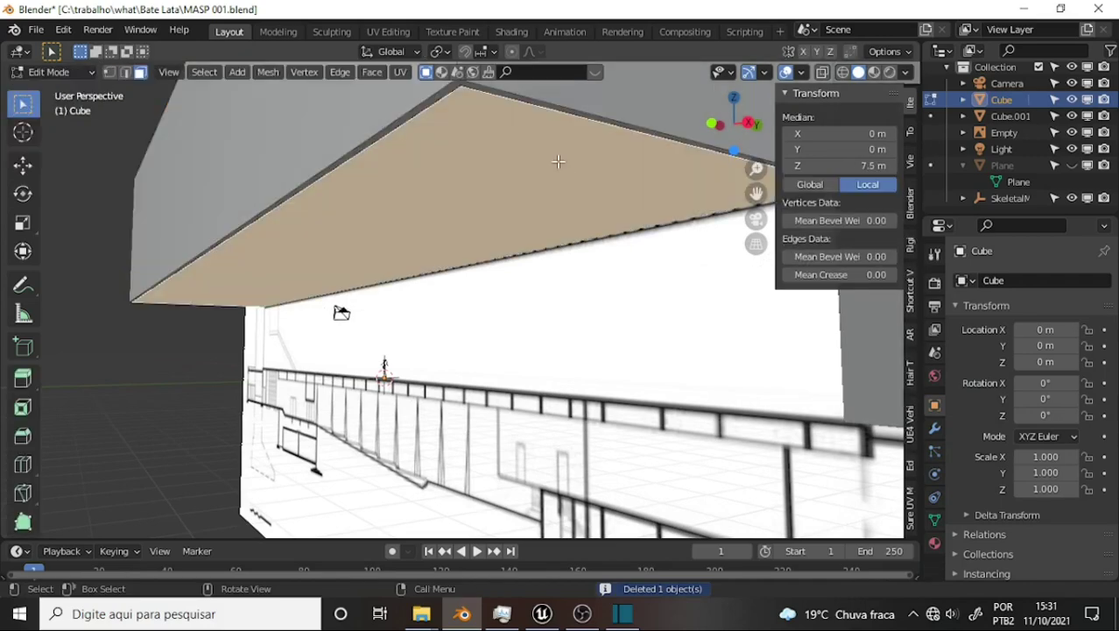
mouse_move(558, 161)
middle_down()
mouse_move(505, 165)
mouse_move(641, 155)
middle_up()
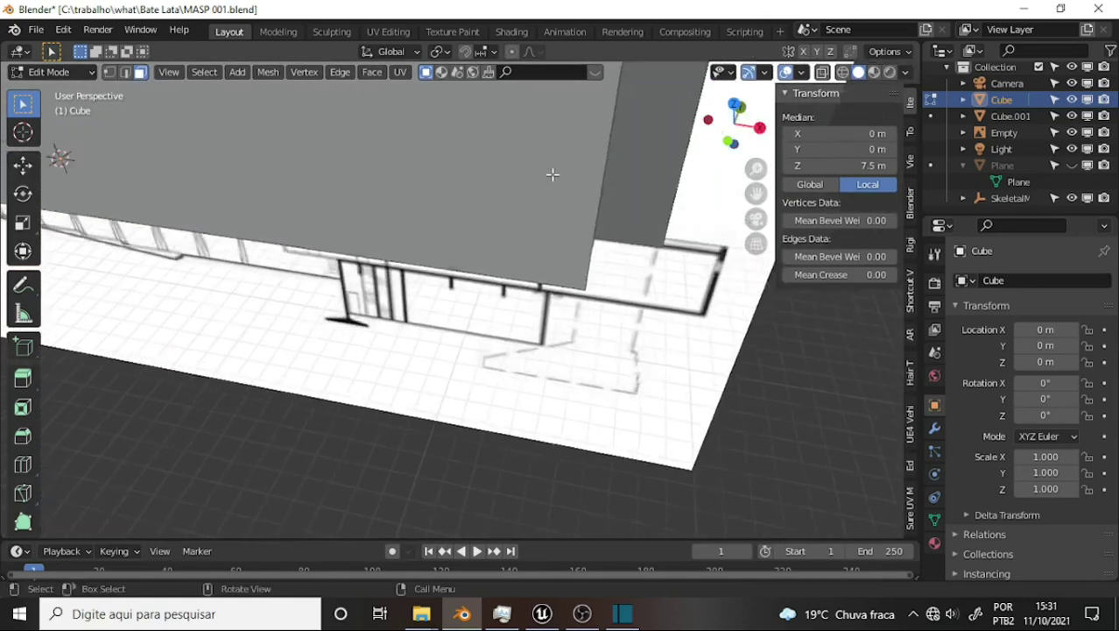
mouse_move(640, 156)
middle_down()
mouse_move(562, 175)
mouse_move(445, 165)
mouse_move(669, 185)
mouse_move(680, 173)
mouse_move(609, 200)
mouse_move(625, 180)
mouse_move(622, 150)
middle_up()
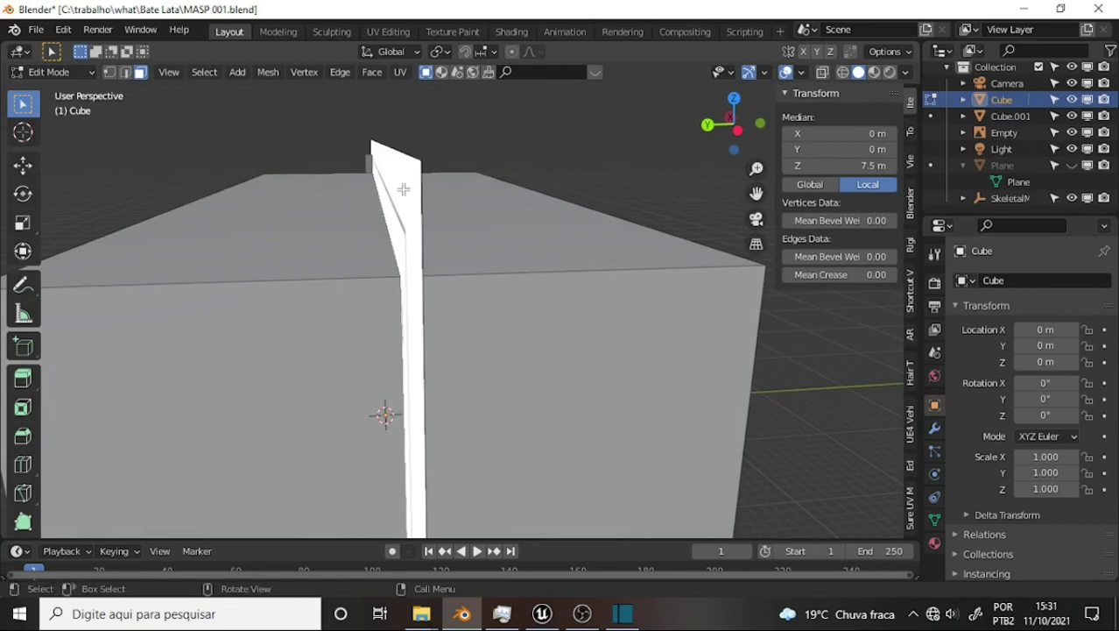
Return to Object Mode and select the reference image Empty.
click(403, 189)
click(52, 72)
click(49, 88)
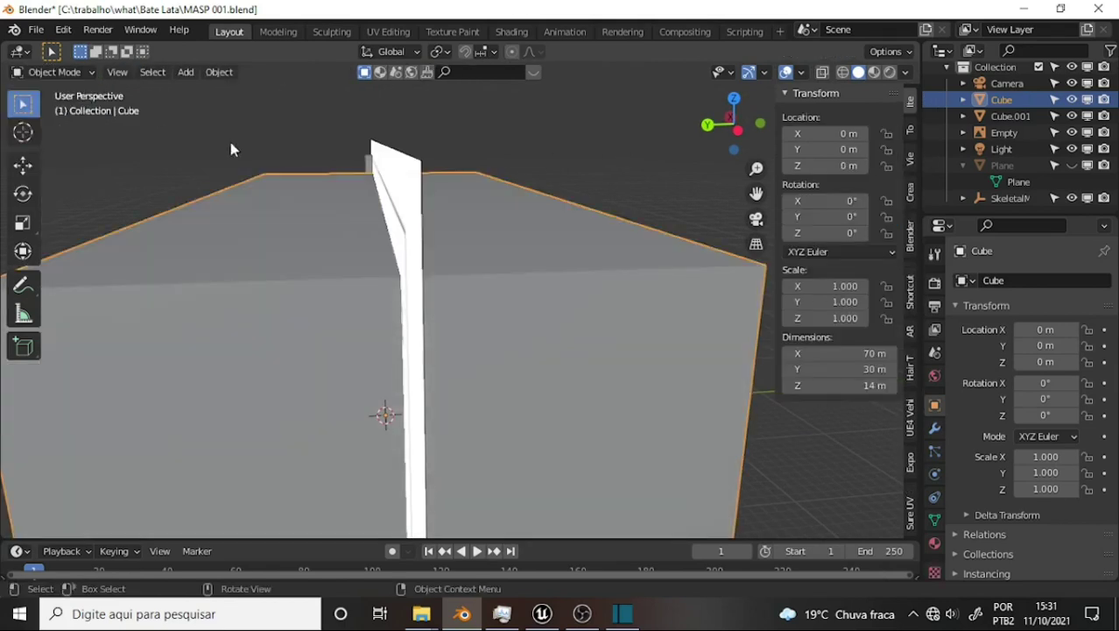
click(414, 184)
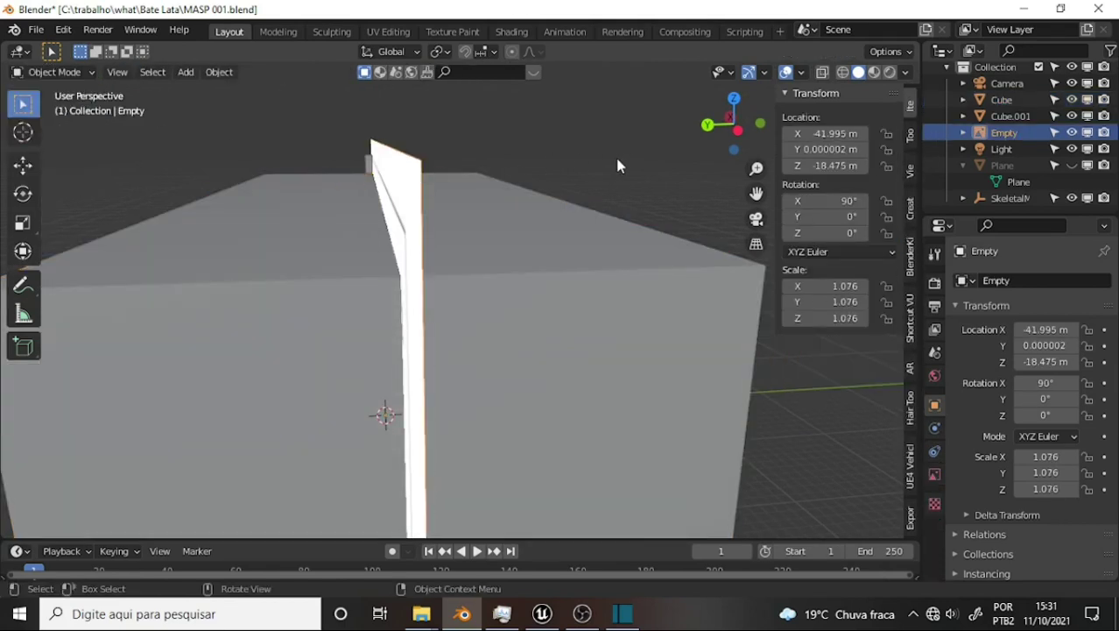
click(399, 191)
click(399, 156)
Shift the reference image Empty 0.76307 m along Y and check it against the box.
key(g)
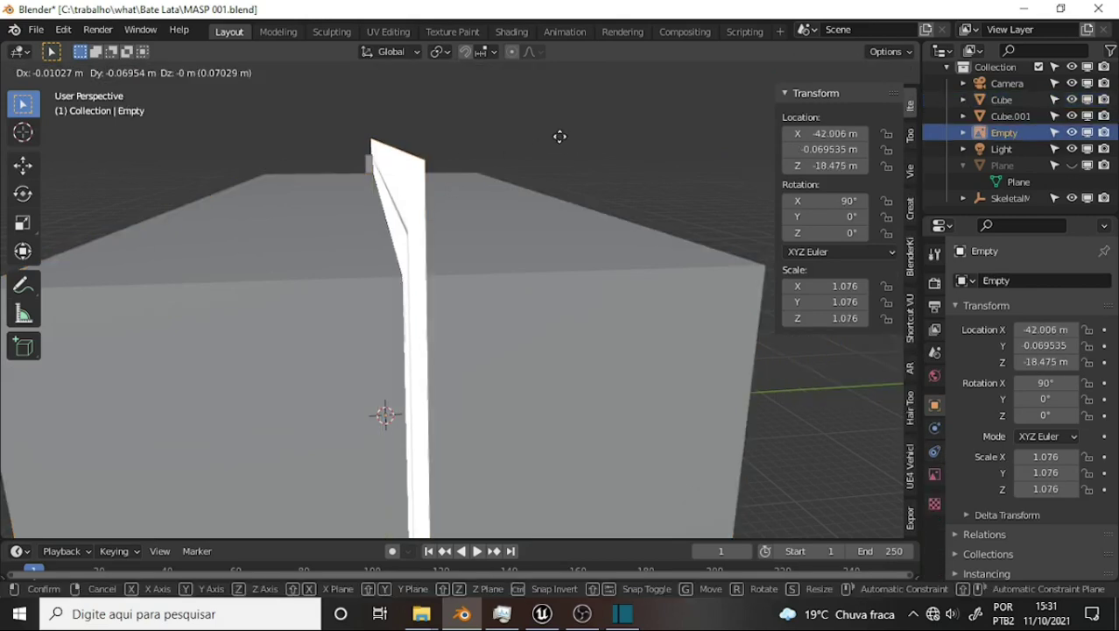
key(x)
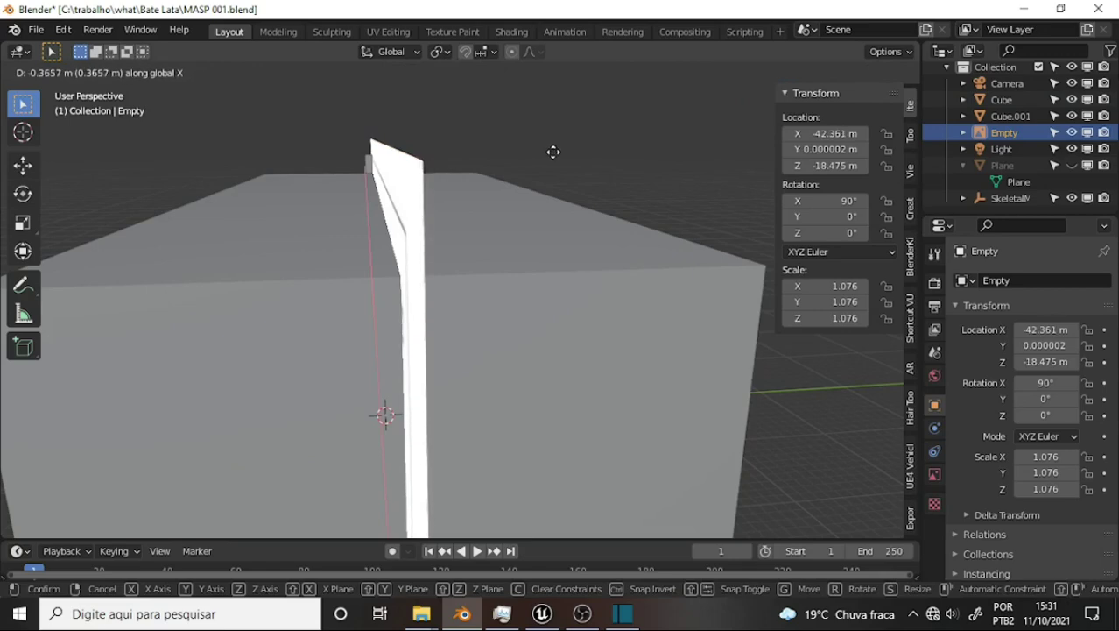
key(y)
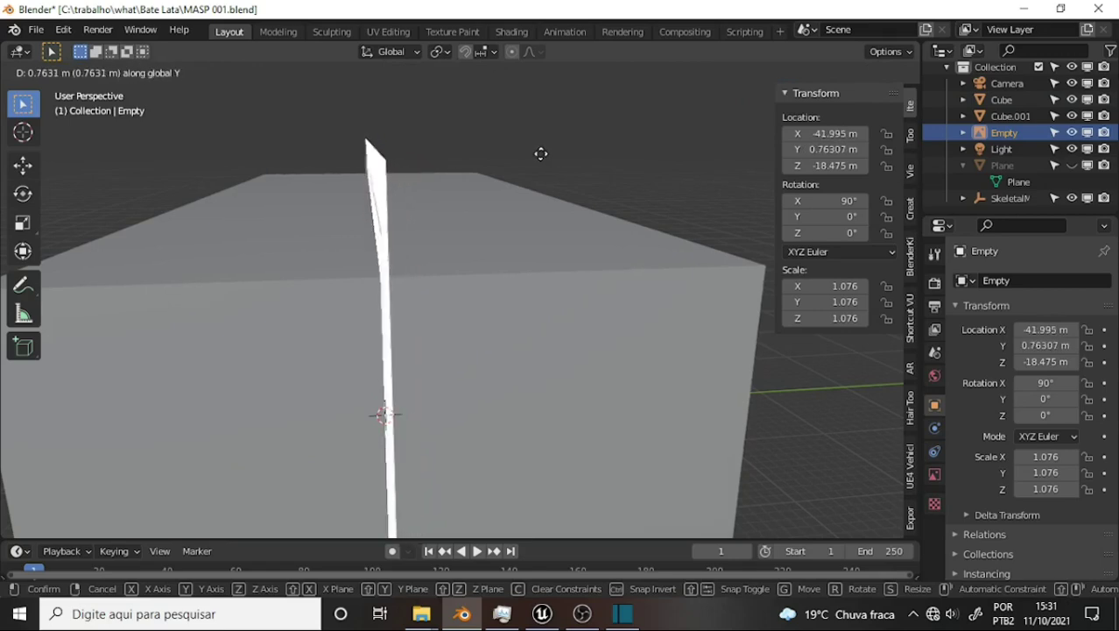
click(540, 155)
mouse_move(609, 138)
middle_down()
mouse_move(223, 204)
mouse_move(194, 187)
mouse_move(226, 200)
mouse_move(410, 180)
mouse_move(550, 192)
middle_up()
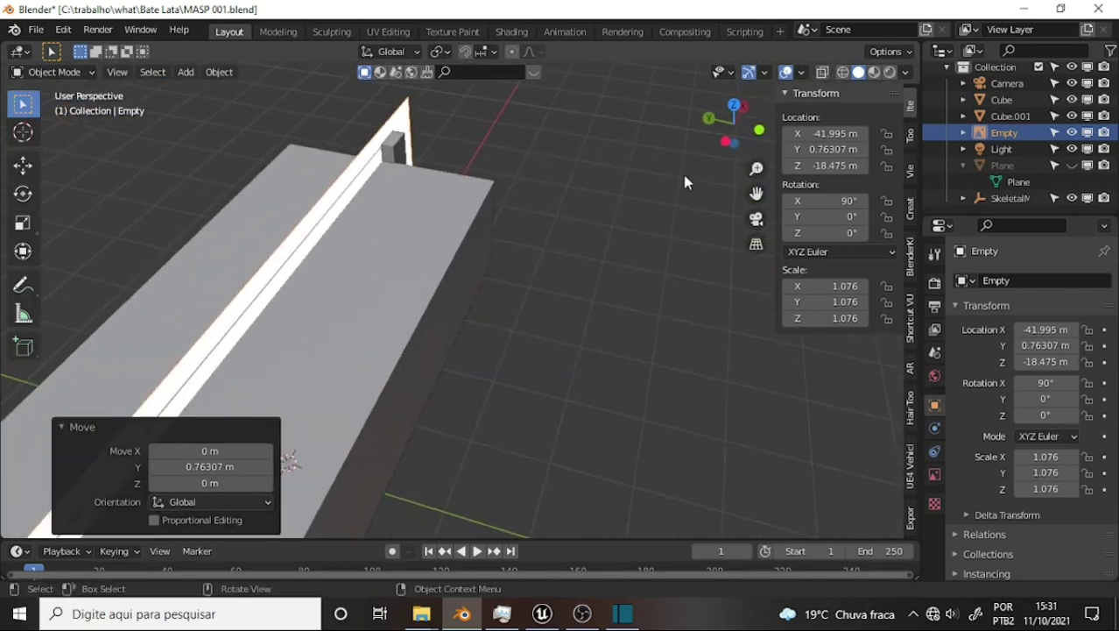
drag(776, 199, 551, 289)
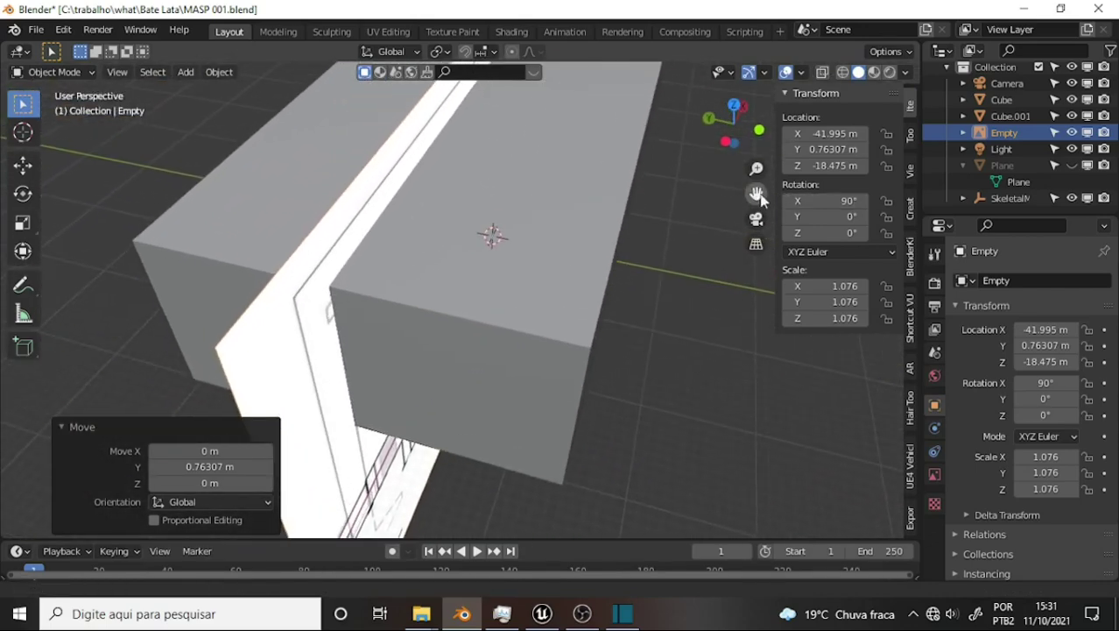
scroll(551, 290, down, 4)
mouse_move(552, 284)
middle_down()
mouse_move(465, 290)
mouse_move(493, 288)
middle_up()
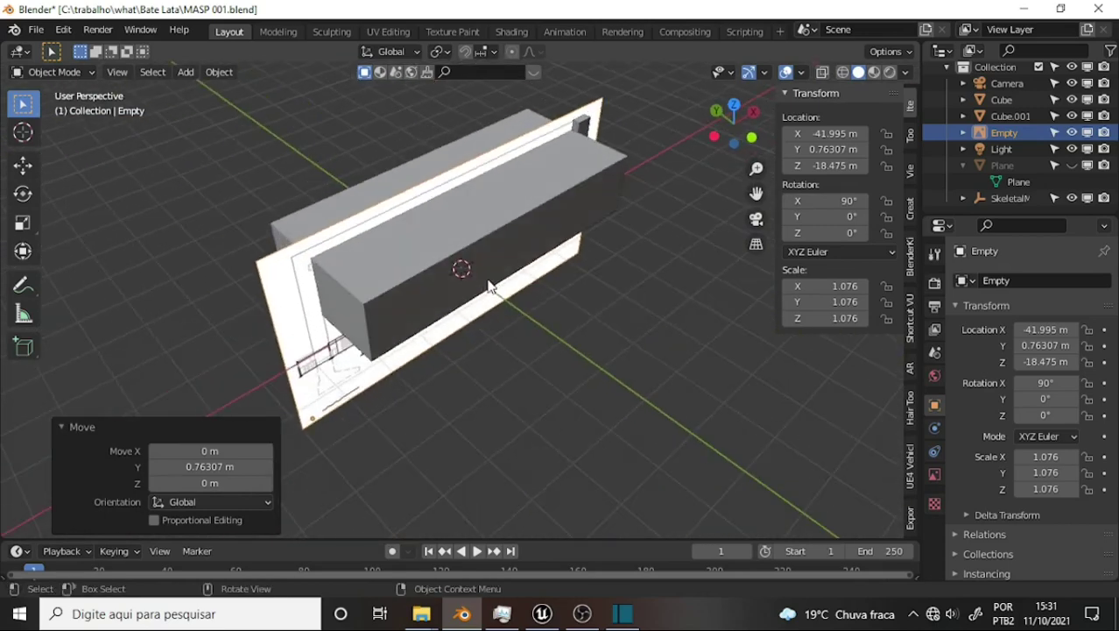
scroll(534, 265, up, 5)
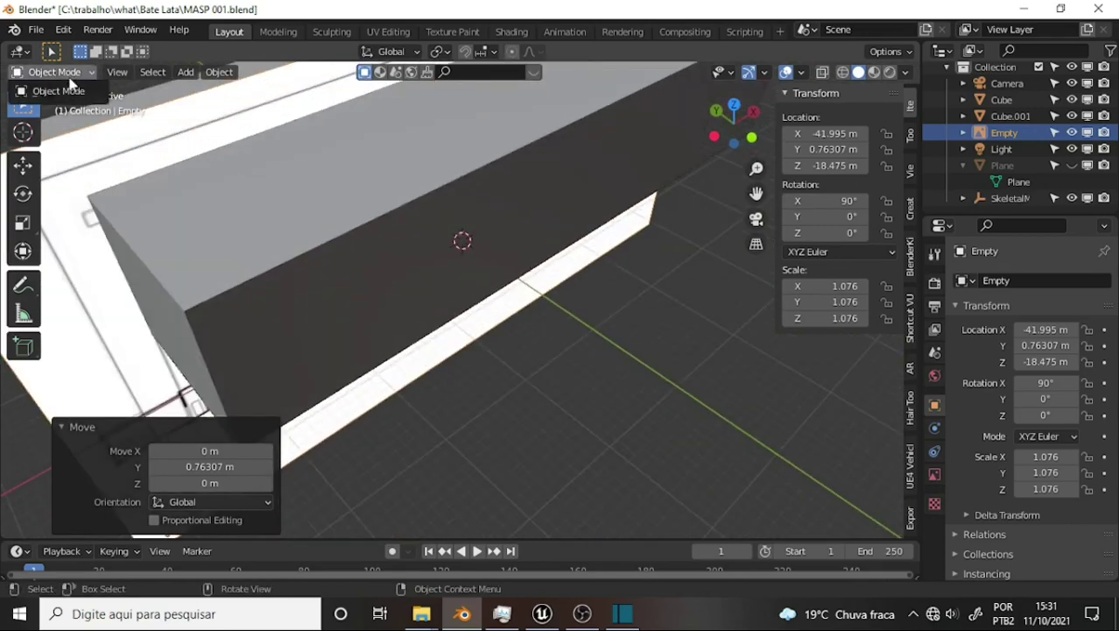
Select the main Cube and enter Edit Mode.
click(343, 236)
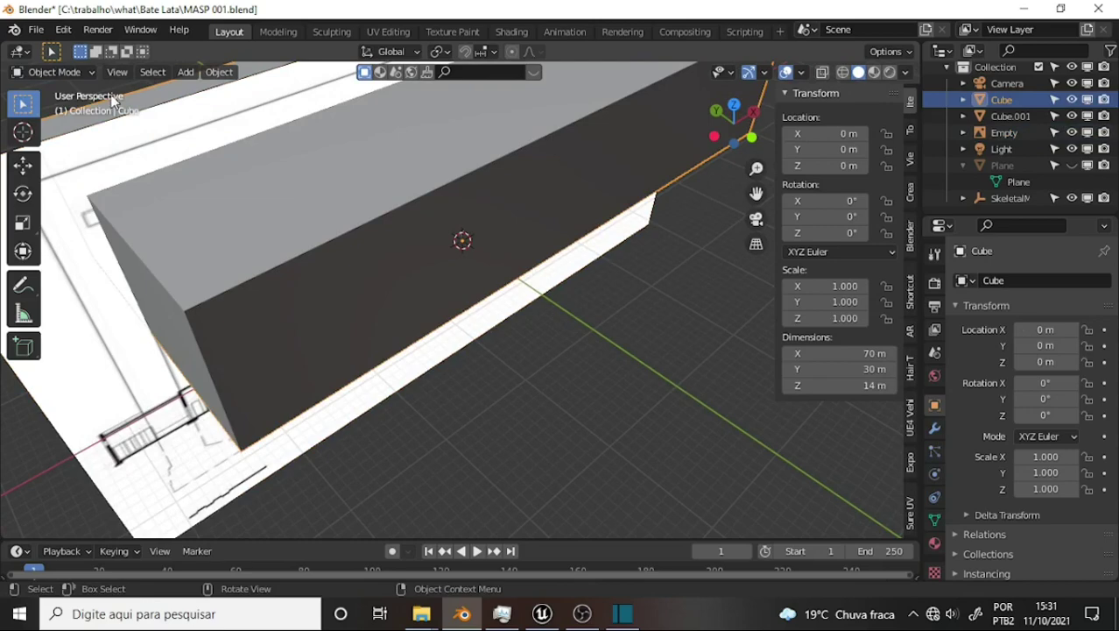
click(54, 73)
click(53, 108)
mouse_move(445, 310)
middle_down()
mouse_move(549, 304)
mouse_move(530, 302)
middle_up()
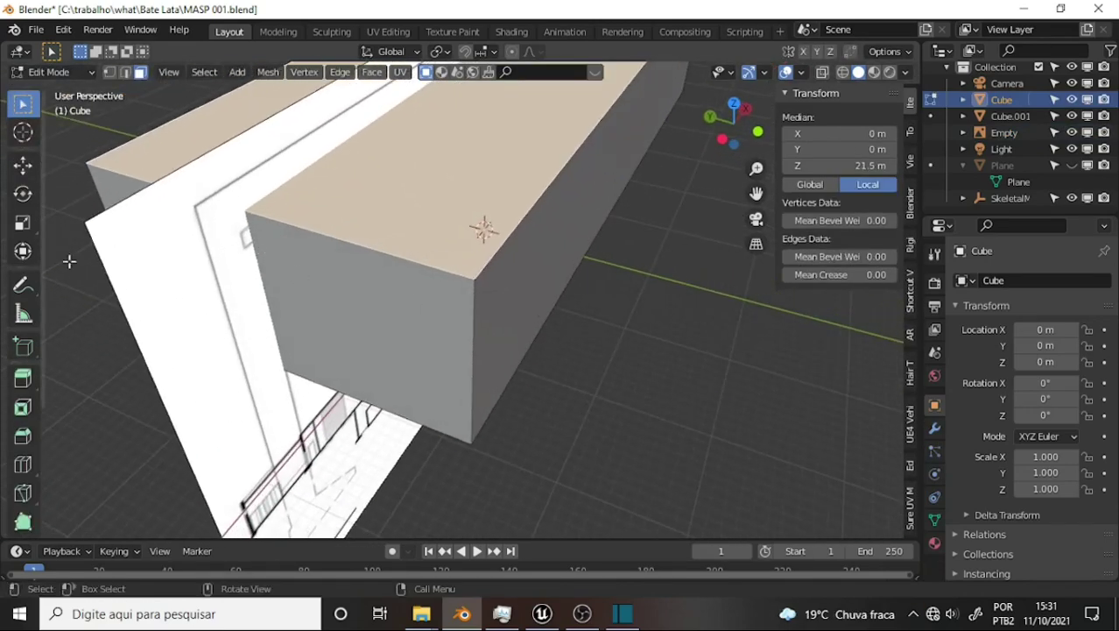
Add one loop cut down the middle of the box's length and switch to face selection.
click(23, 466)
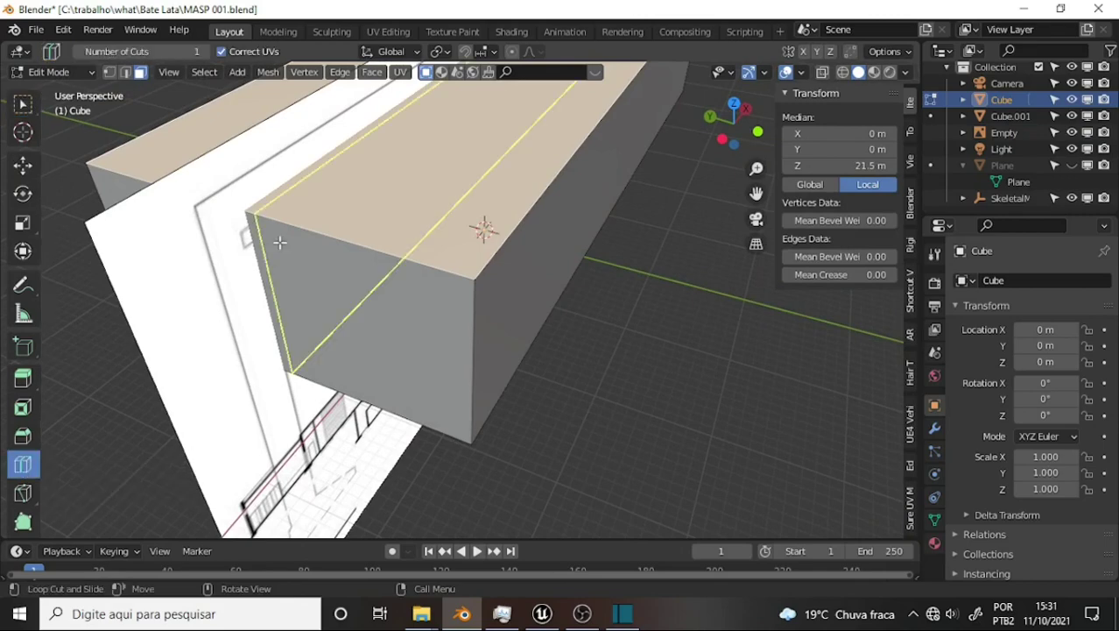
click(367, 247)
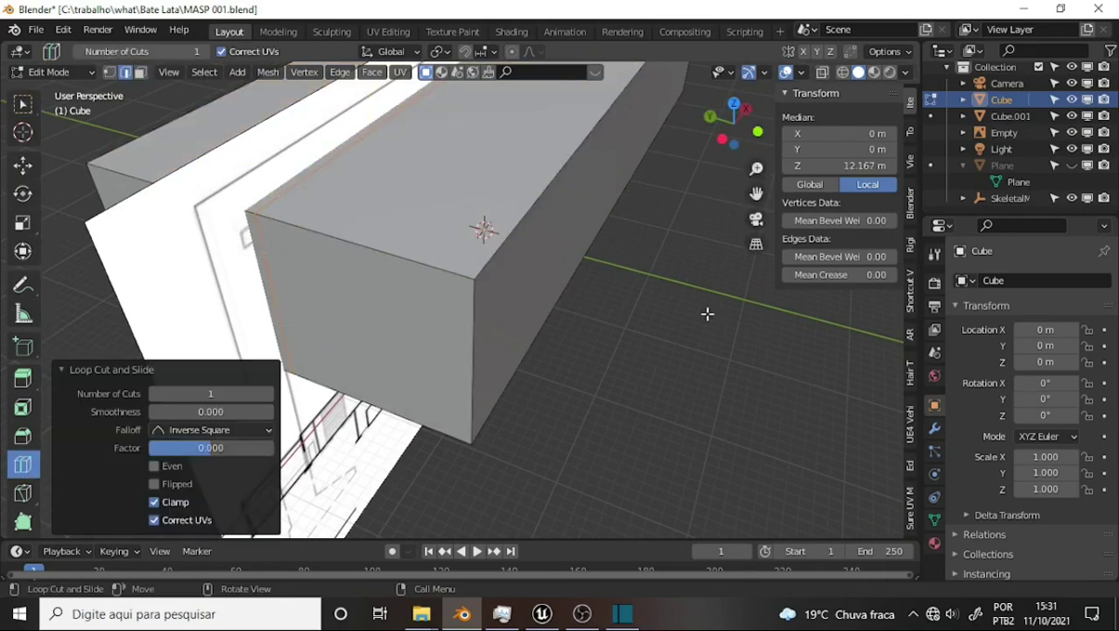
mouse_move(707, 313)
middle_down()
mouse_move(405, 312)
mouse_move(417, 192)
mouse_move(435, 465)
mouse_move(593, 371)
mouse_move(755, 242)
mouse_move(737, 325)
mouse_move(731, 275)
middle_up()
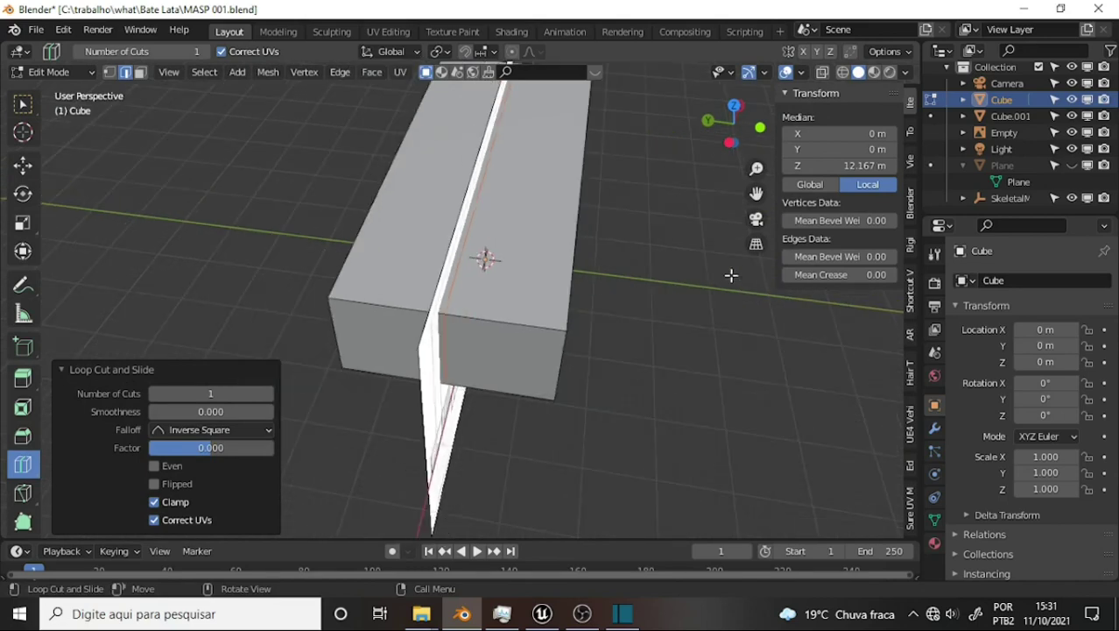
click(140, 72)
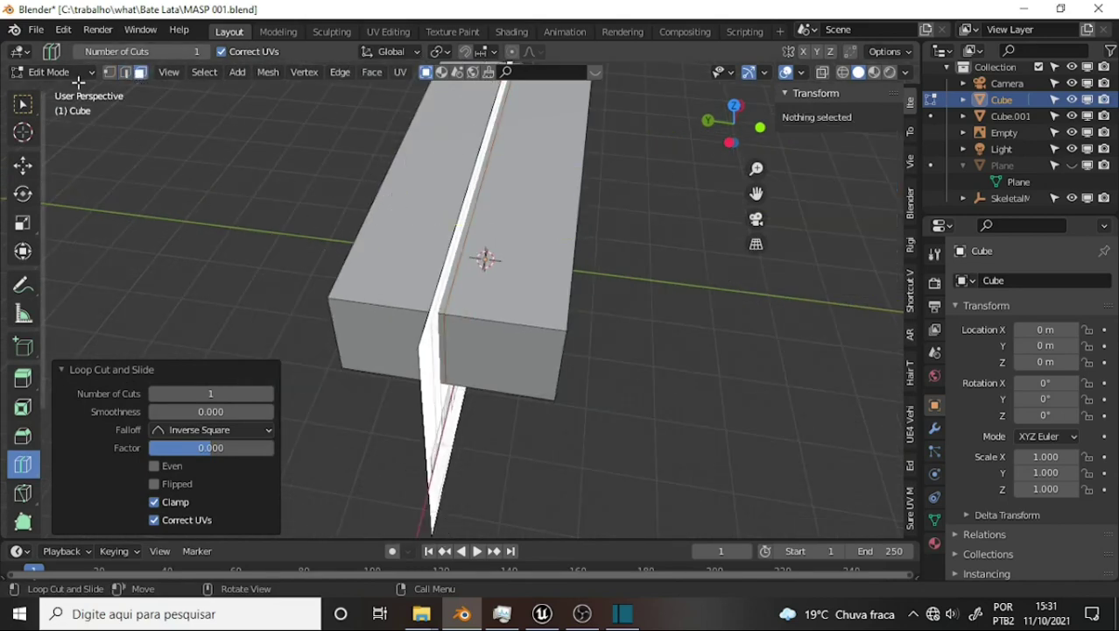
click(22, 105)
Delete the top and inner wall faces of the box's left half.
click(424, 185)
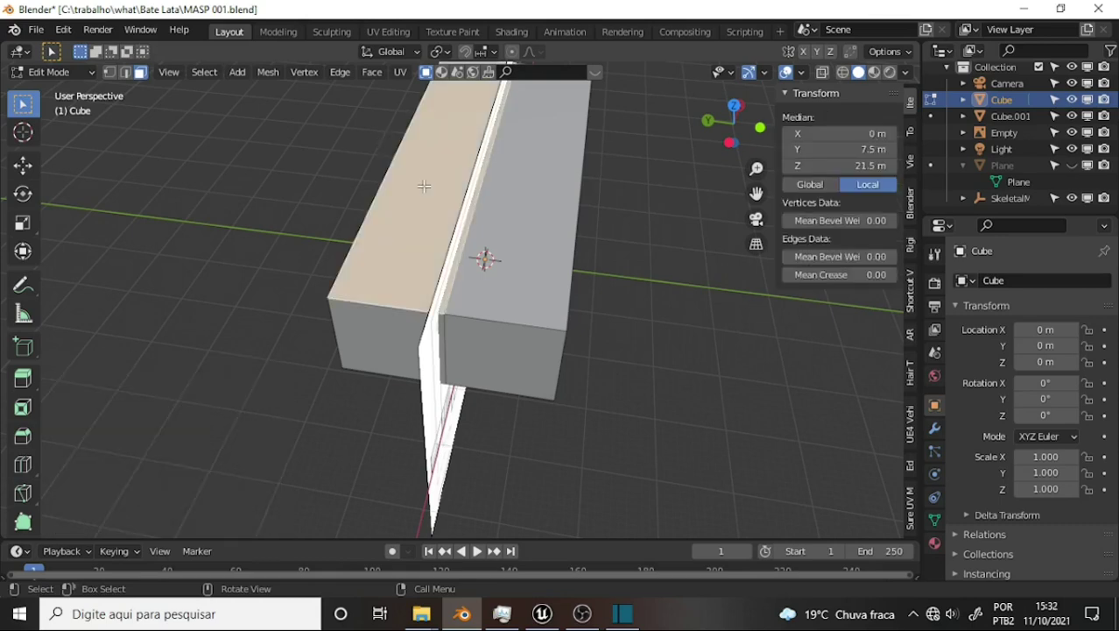
key(x)
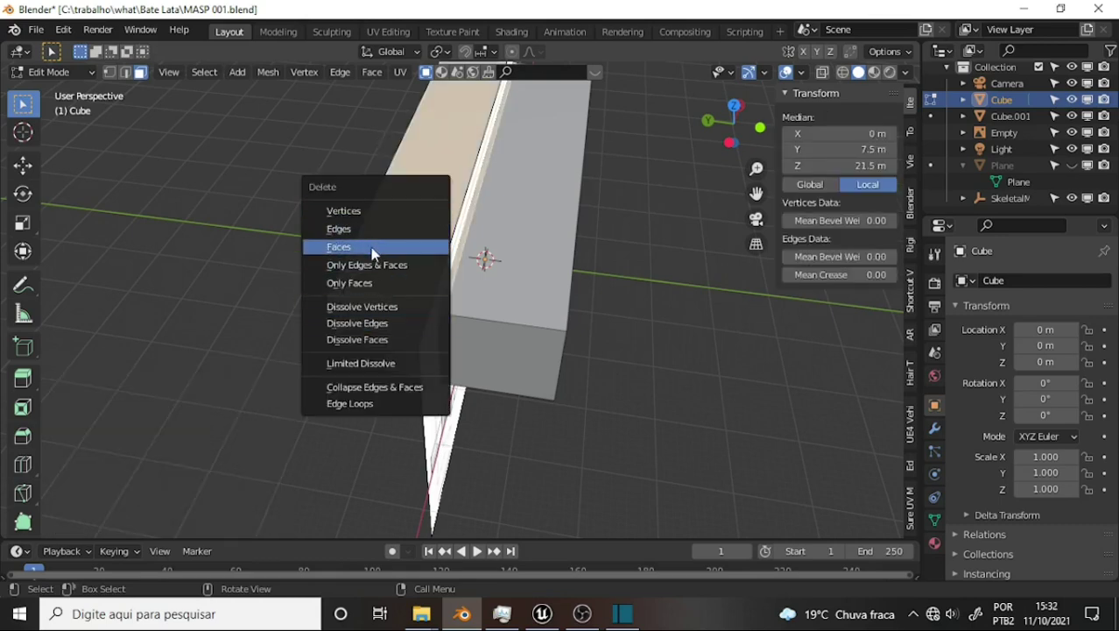
click(370, 247)
click(398, 210)
key(x)
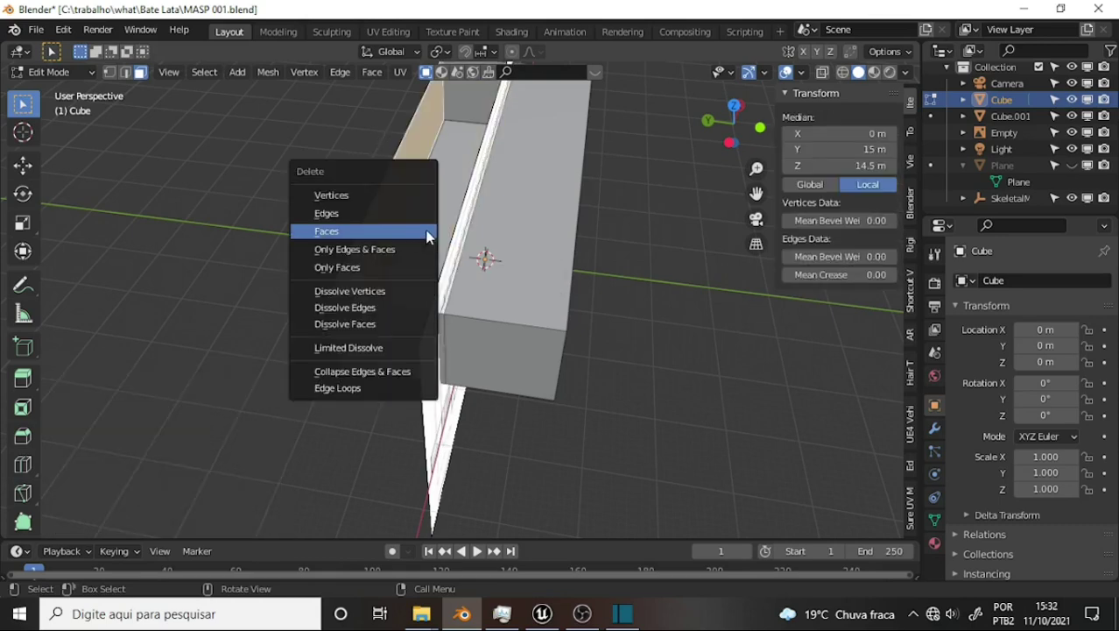
click(427, 233)
click(428, 194)
key(x)
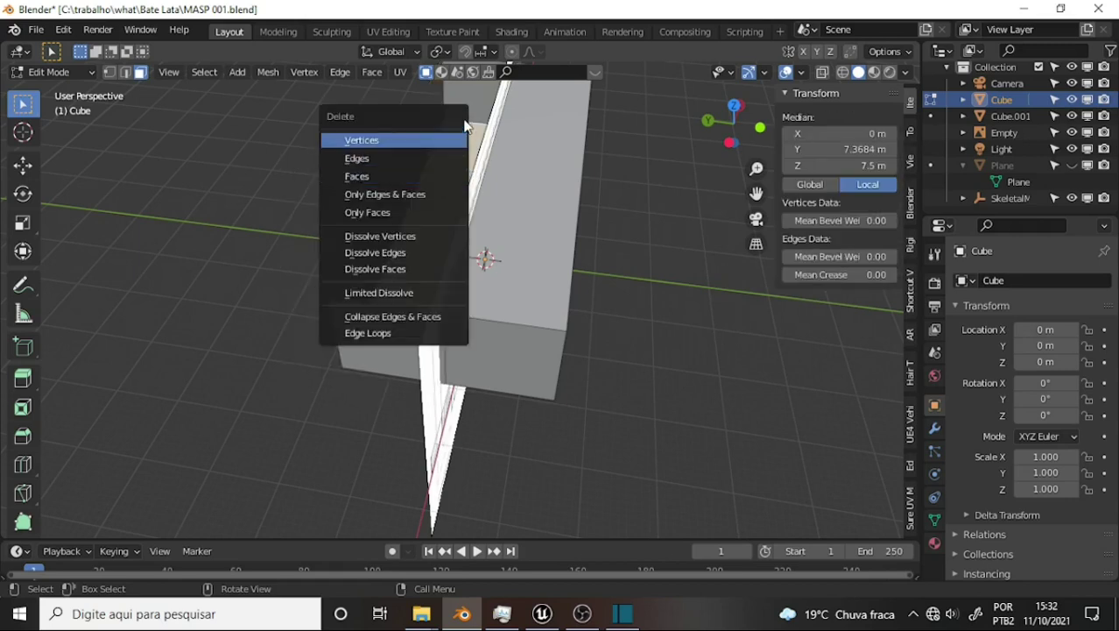
click(406, 158)
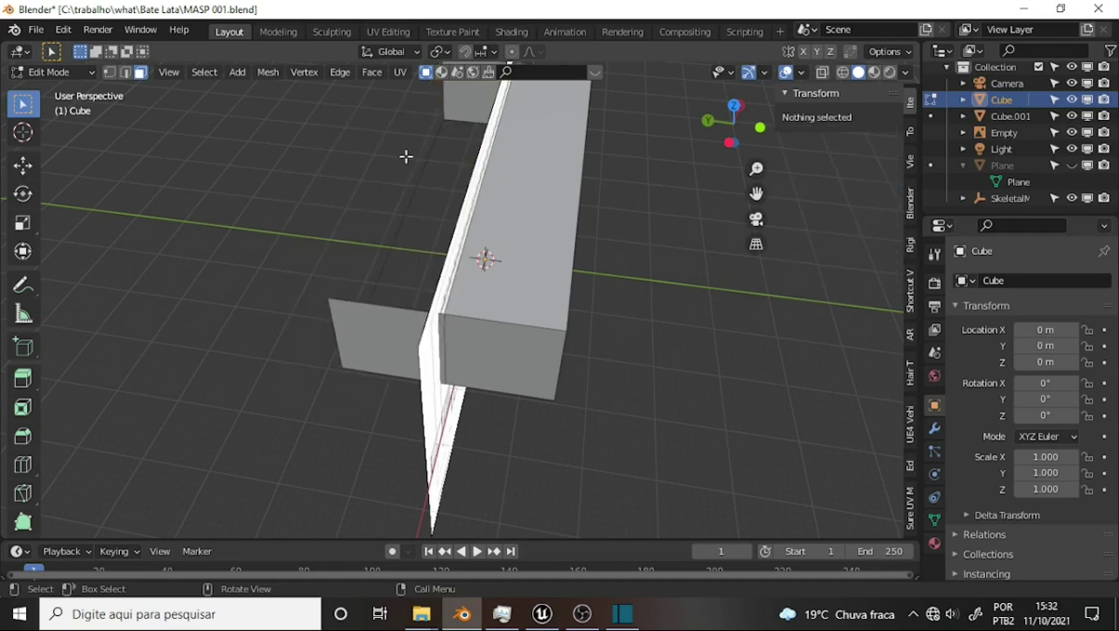
click(417, 205)
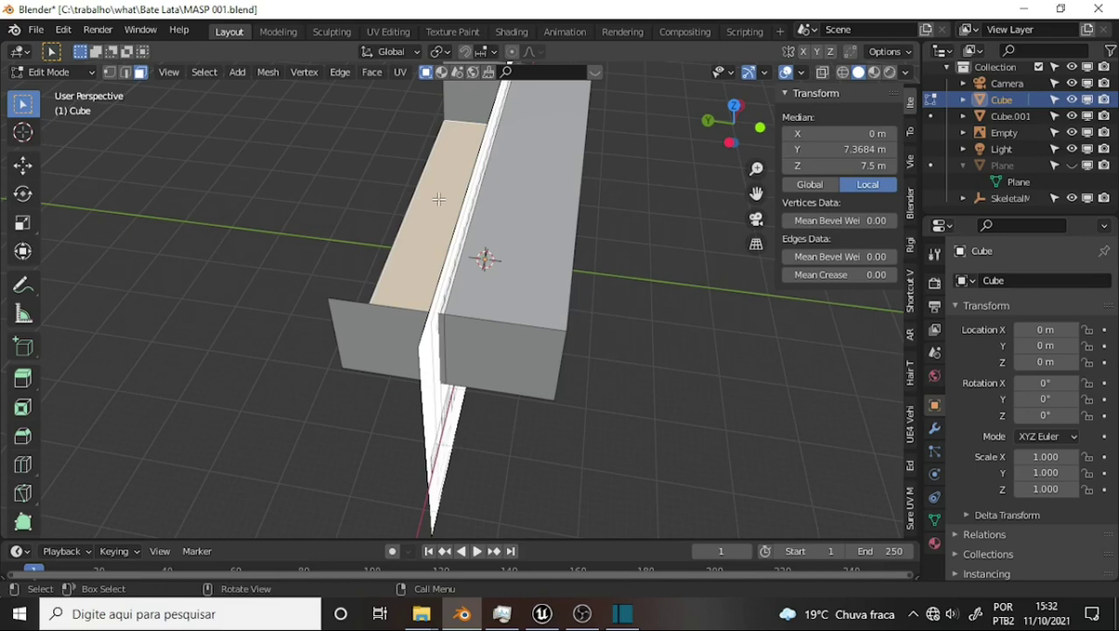
key(x)
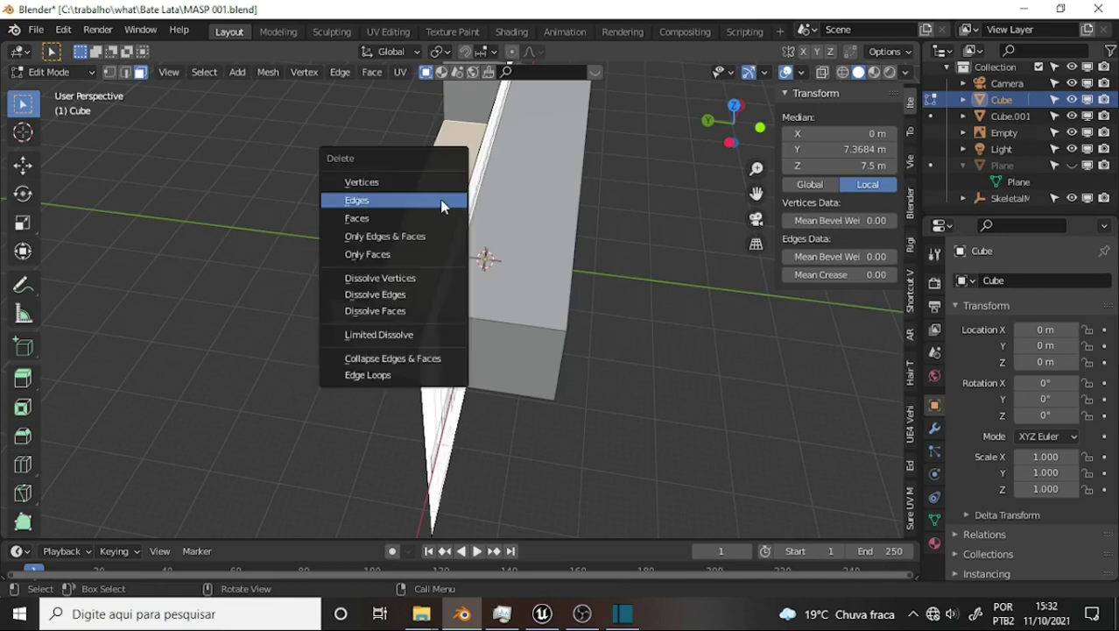
click(411, 218)
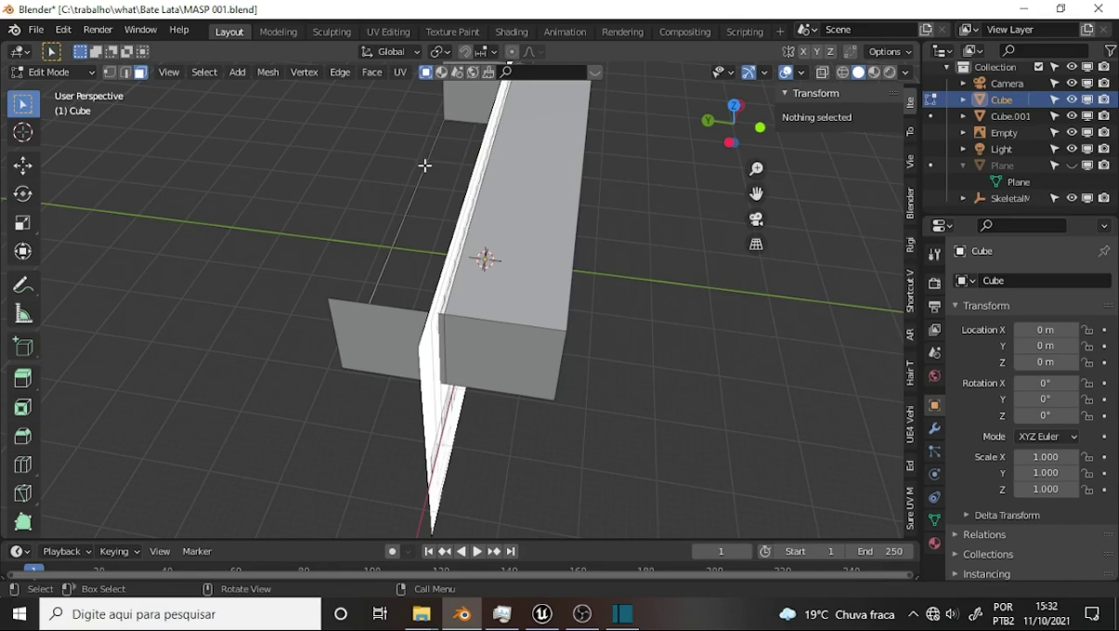
Delete the remaining grey face and the left end face of the left half.
middle_drag(324, 236, 475, 195)
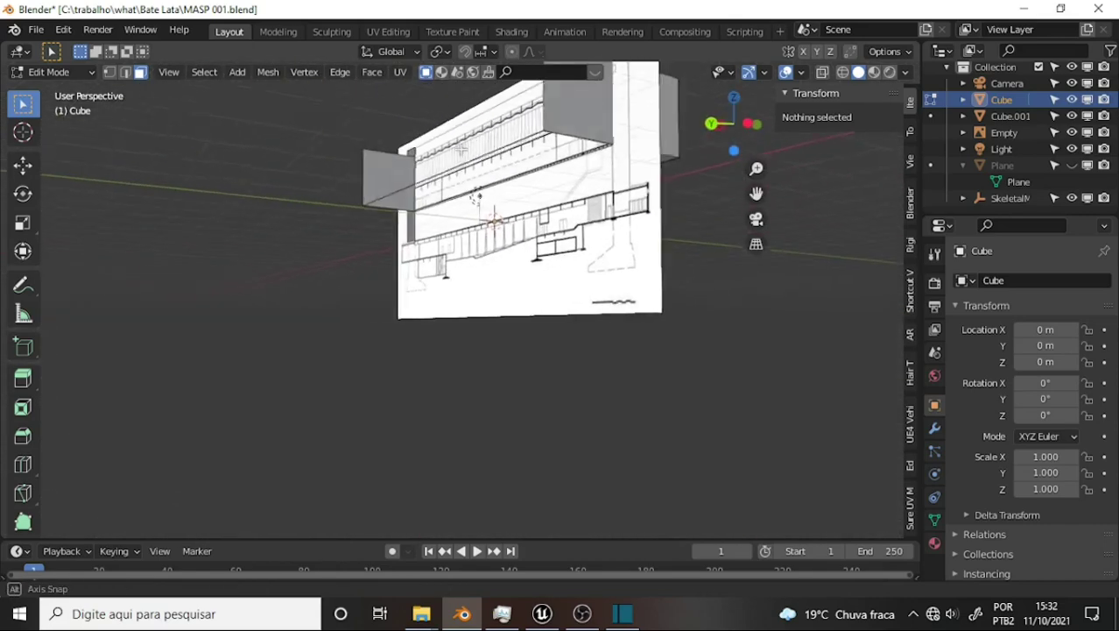
click(553, 100)
key(x)
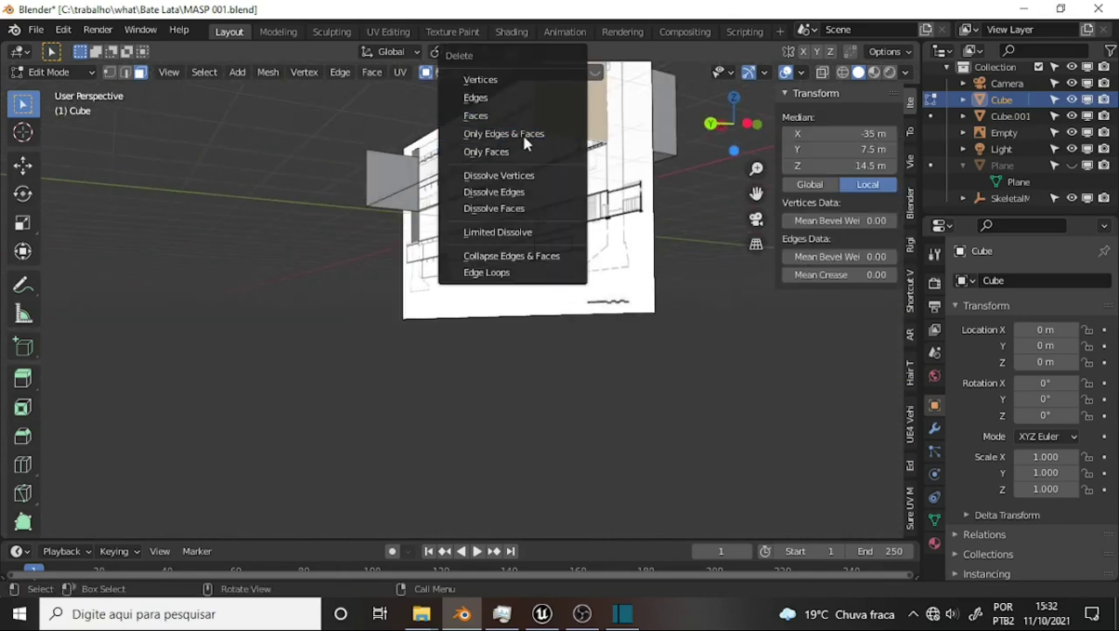
click(507, 116)
click(383, 168)
key(x)
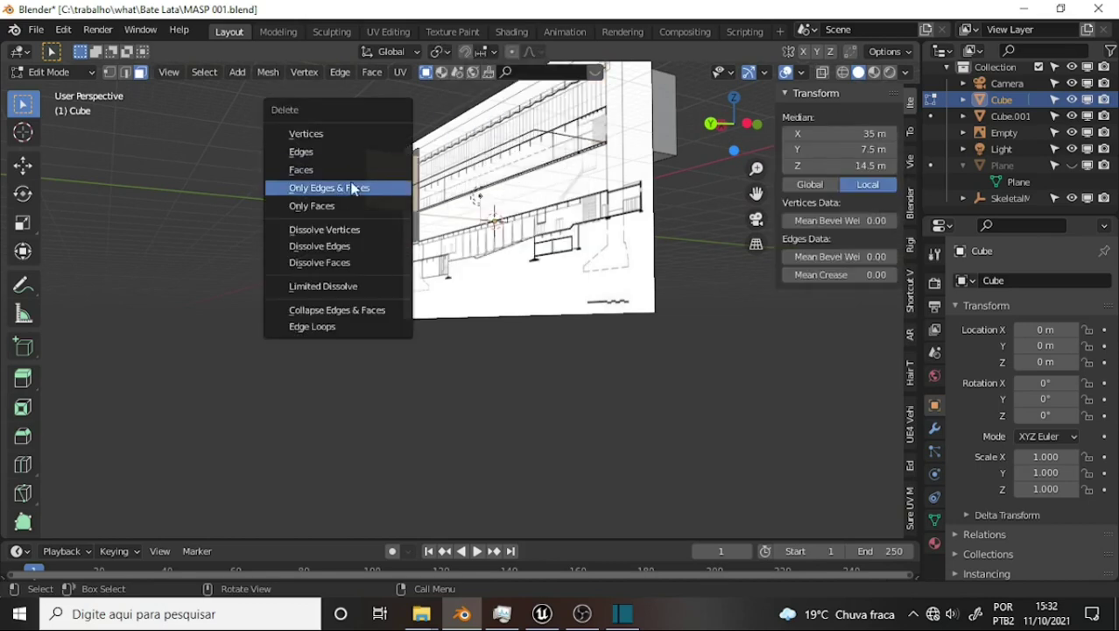
click(340, 168)
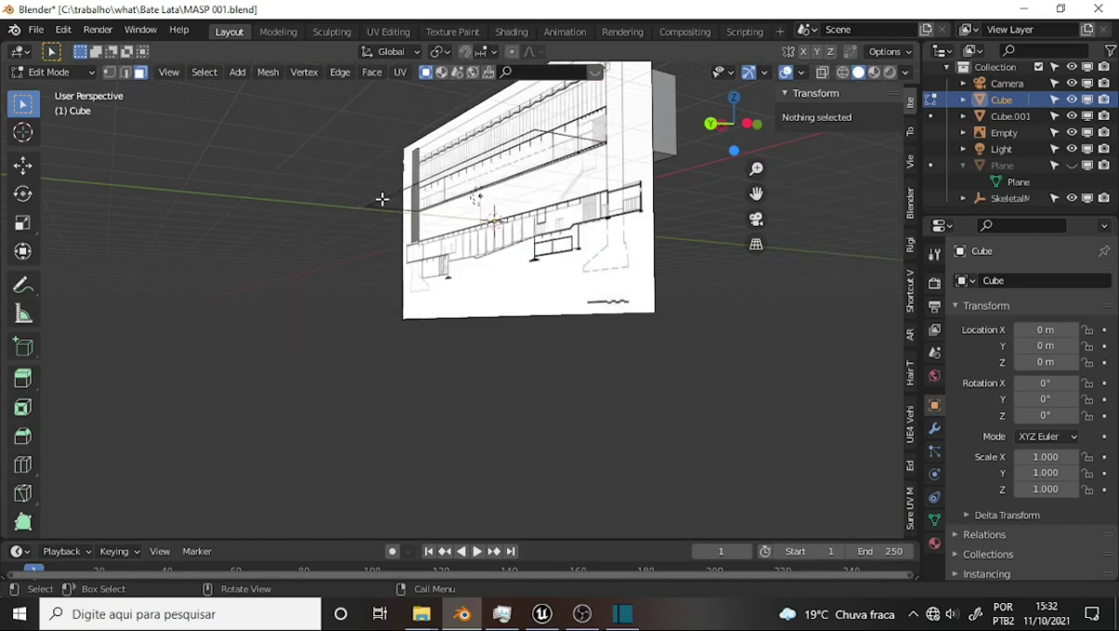
Delete two leftover vertical edges of the removed half.
middle_drag(487, 162, 409, 220)
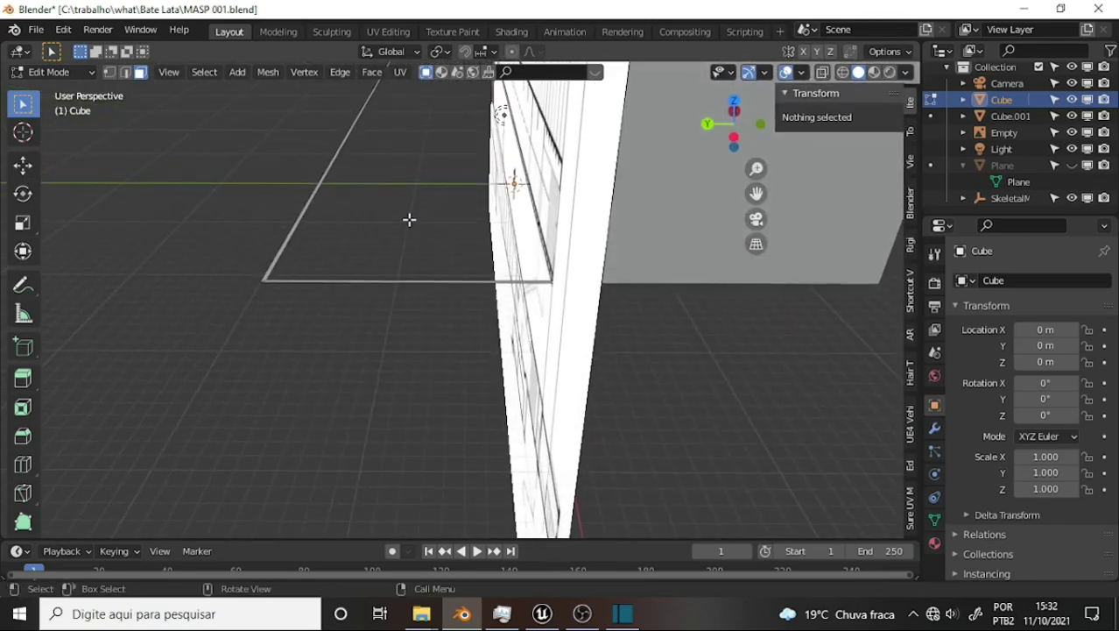
middle_drag(409, 219, 415, 241)
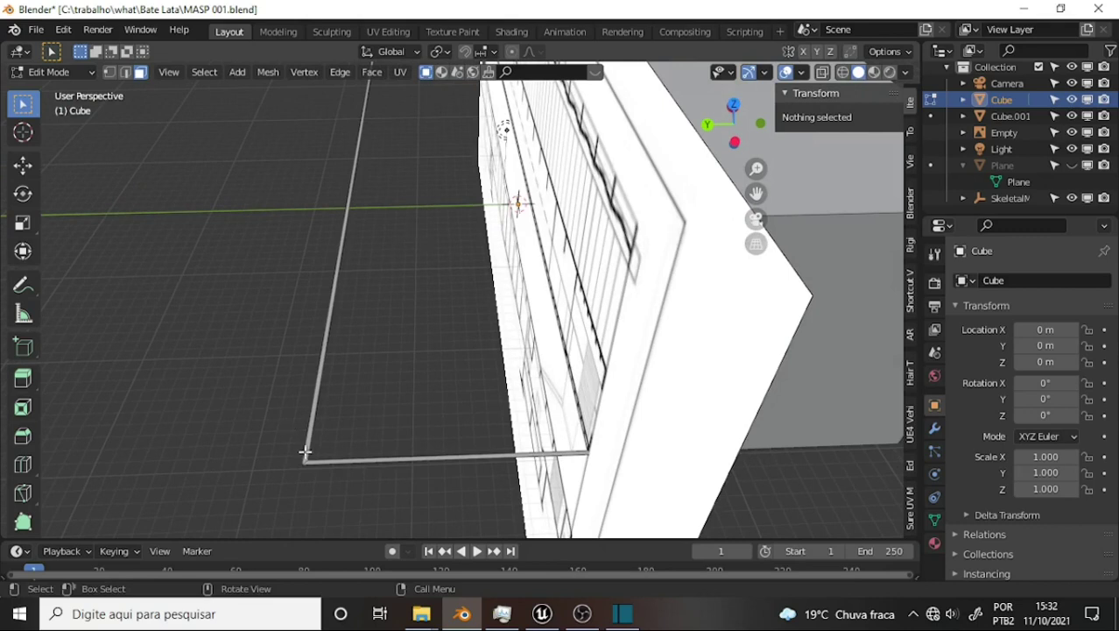
click(304, 464)
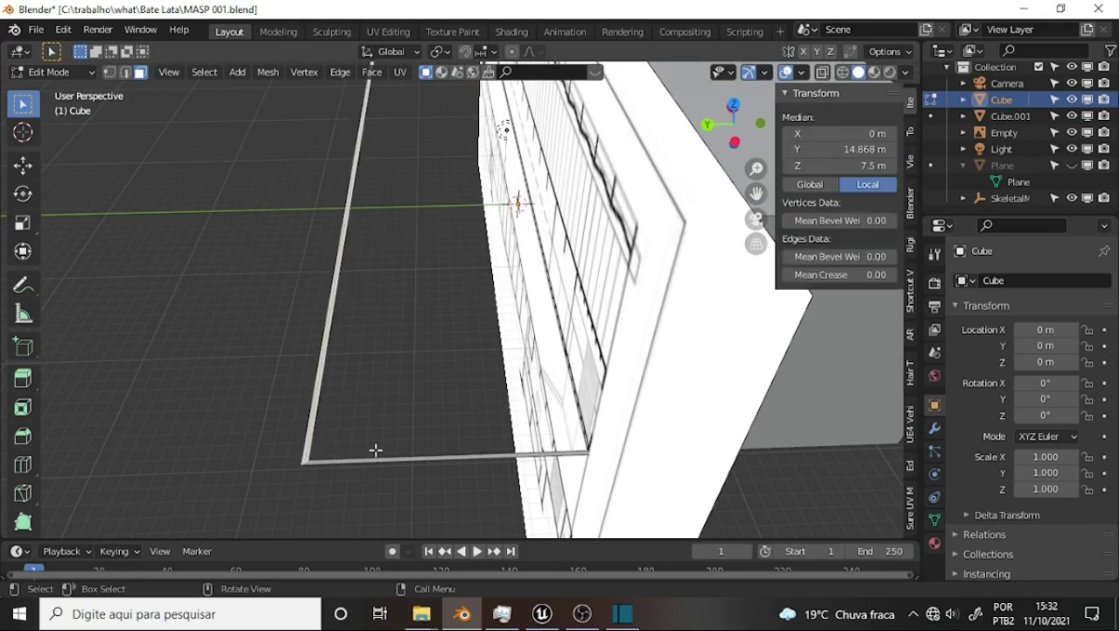
key(x)
click(336, 420)
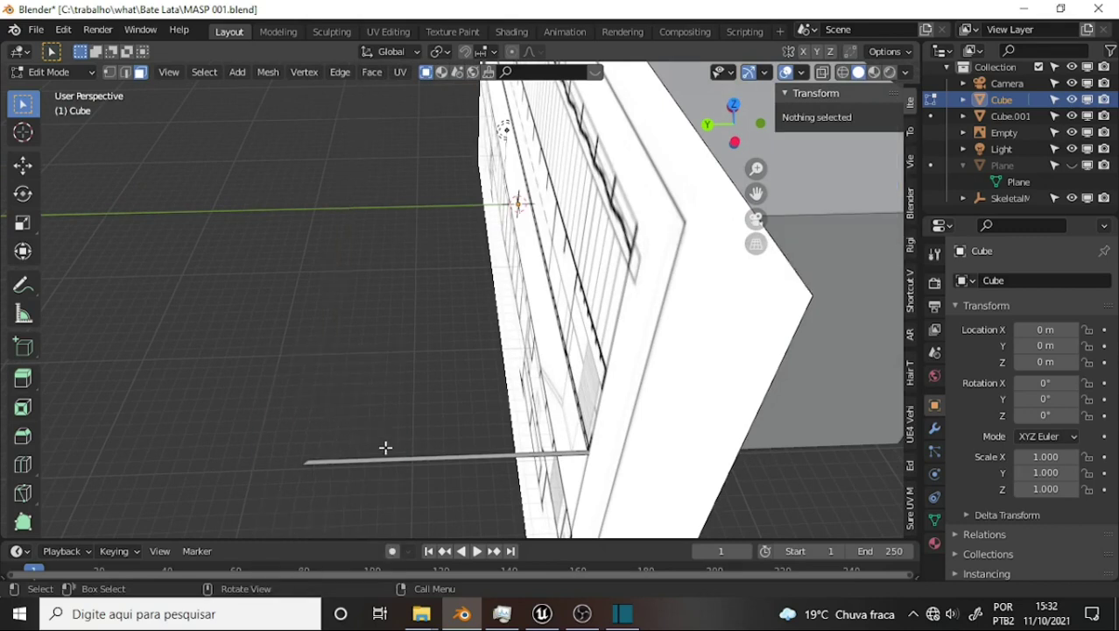
click(385, 459)
key(x)
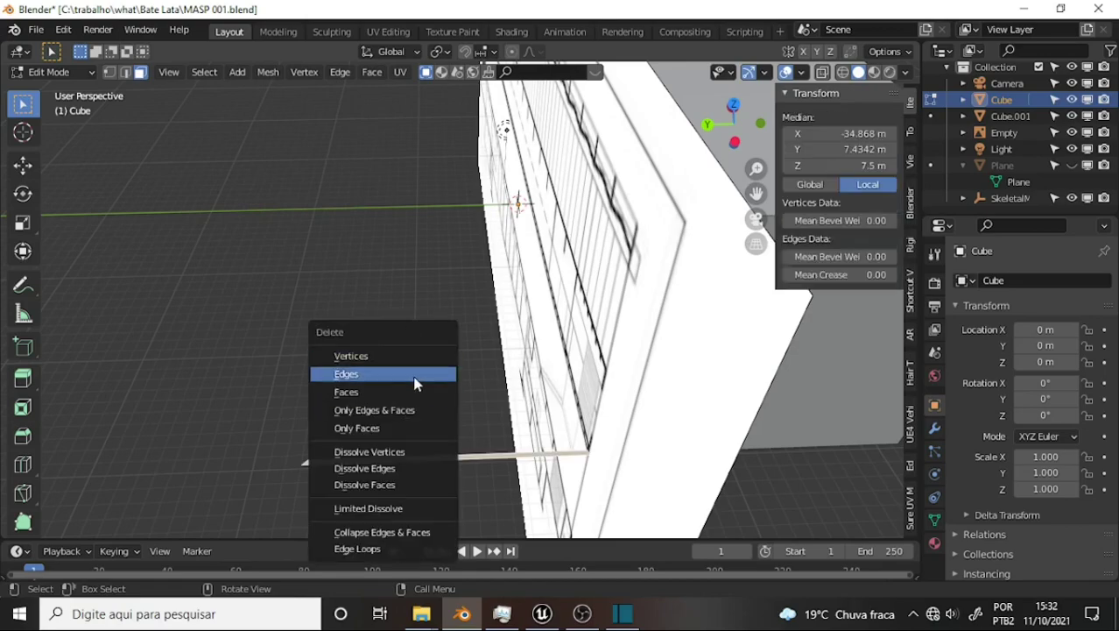
click(406, 398)
Delete the last stray edge and view the half box from the side.
mouse_move(428, 236)
middle_down()
mouse_move(100, 181)
mouse_move(705, 228)
middle_up()
click(477, 348)
key(x)
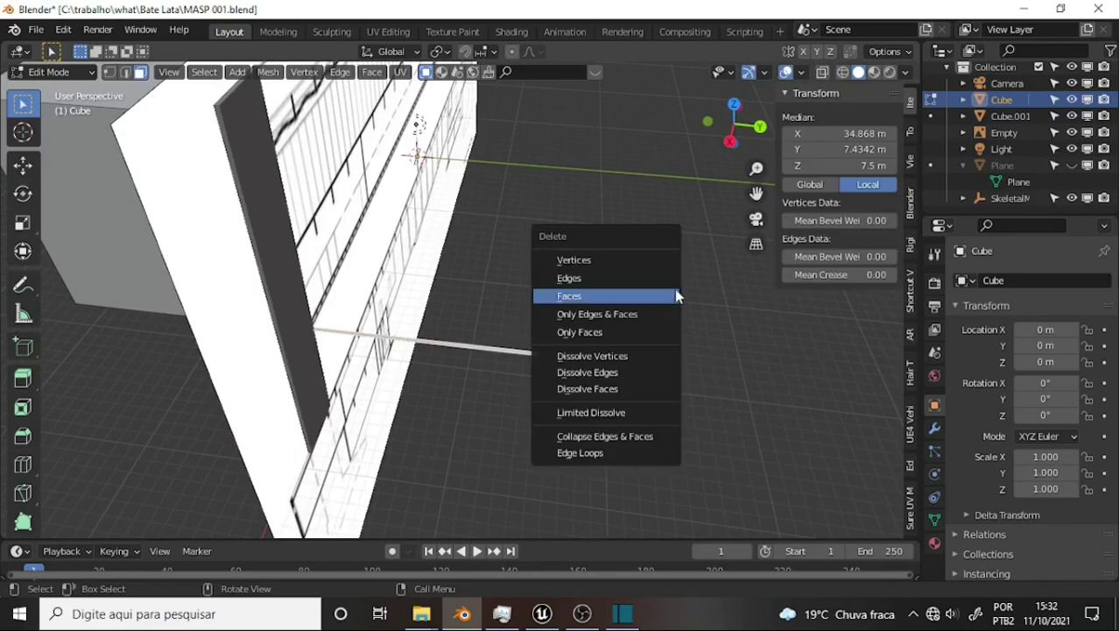
click(650, 297)
mouse_move(692, 243)
middle_down()
mouse_move(578, 252)
mouse_move(232, 217)
mouse_move(349, 217)
middle_up()
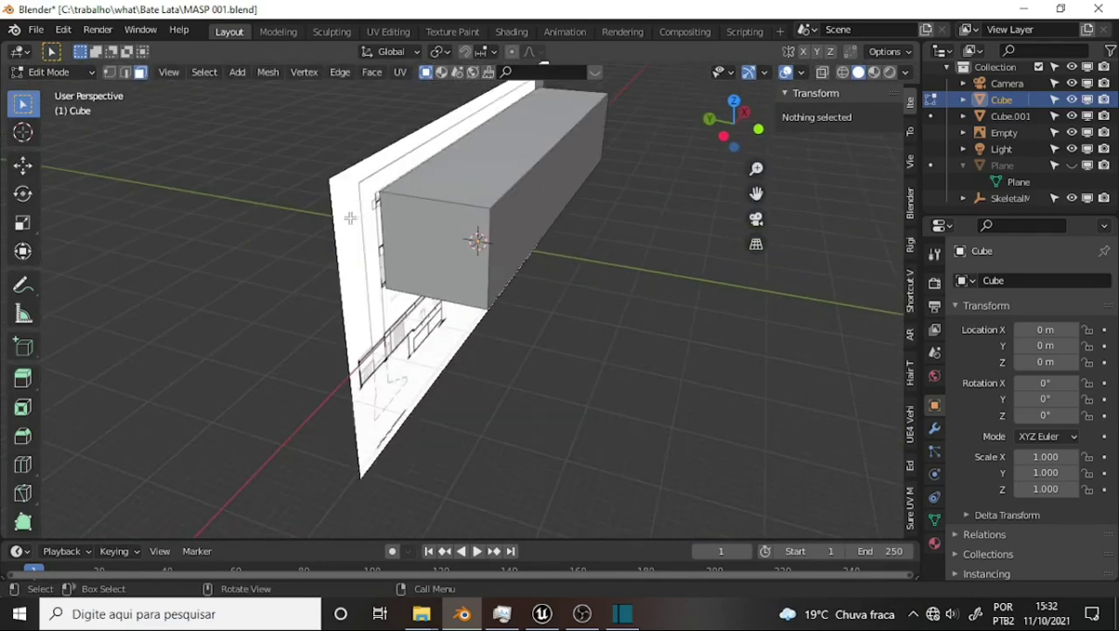
mouse_move(516, 214)
middle_down()
mouse_move(252, 254)
mouse_move(197, 223)
mouse_move(231, 238)
middle_up()
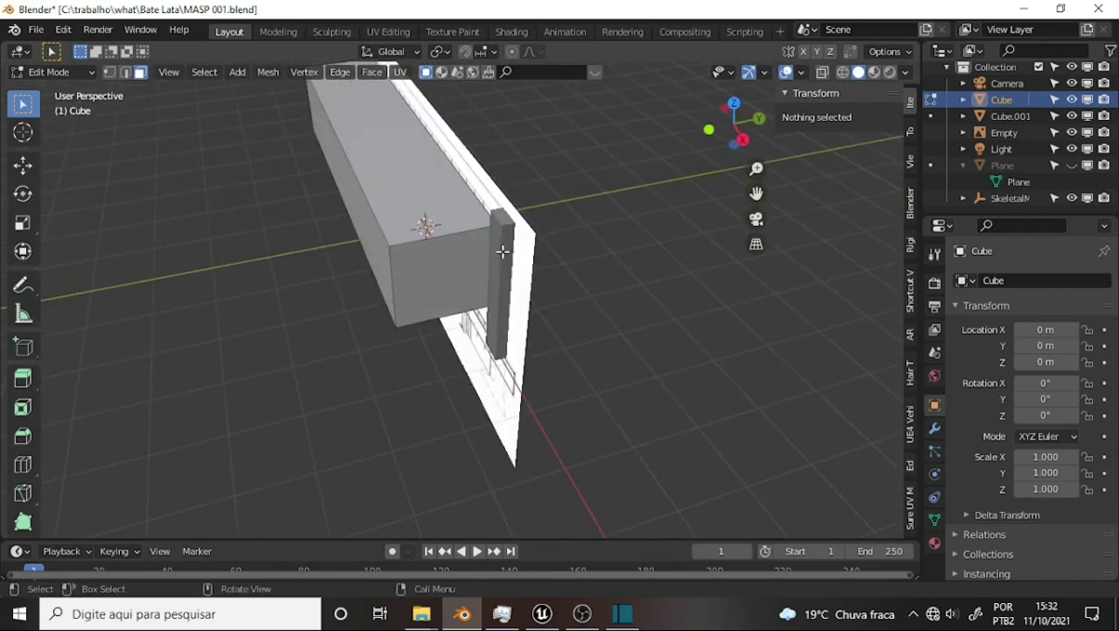
In Object Mode, move pillar Cube.001 along Y to -6.0368 m.
click(53, 71)
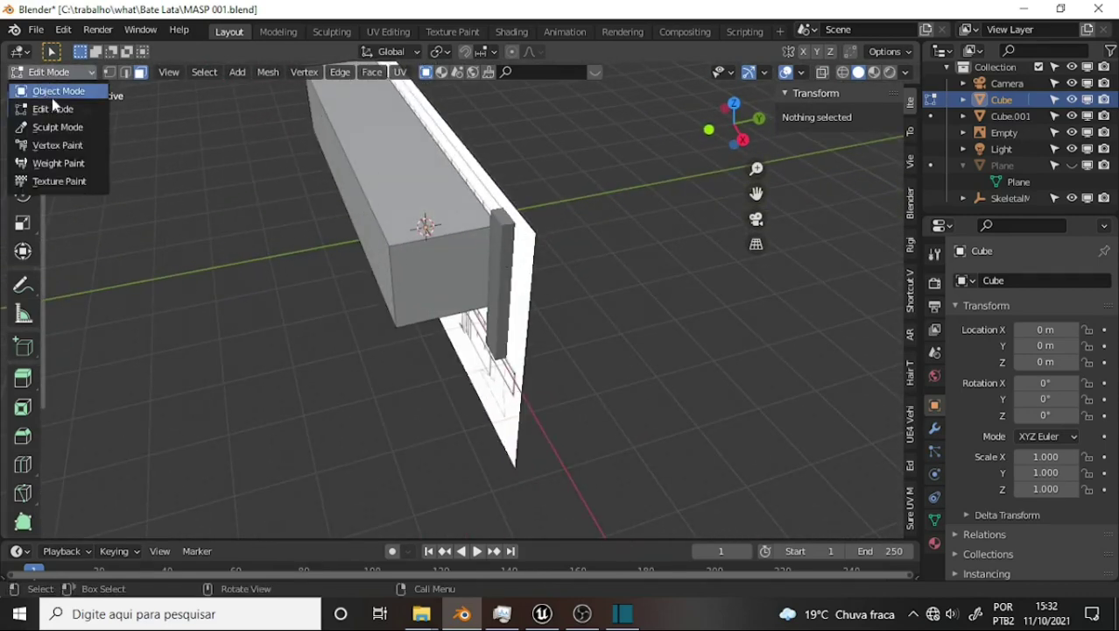
click(48, 92)
click(503, 274)
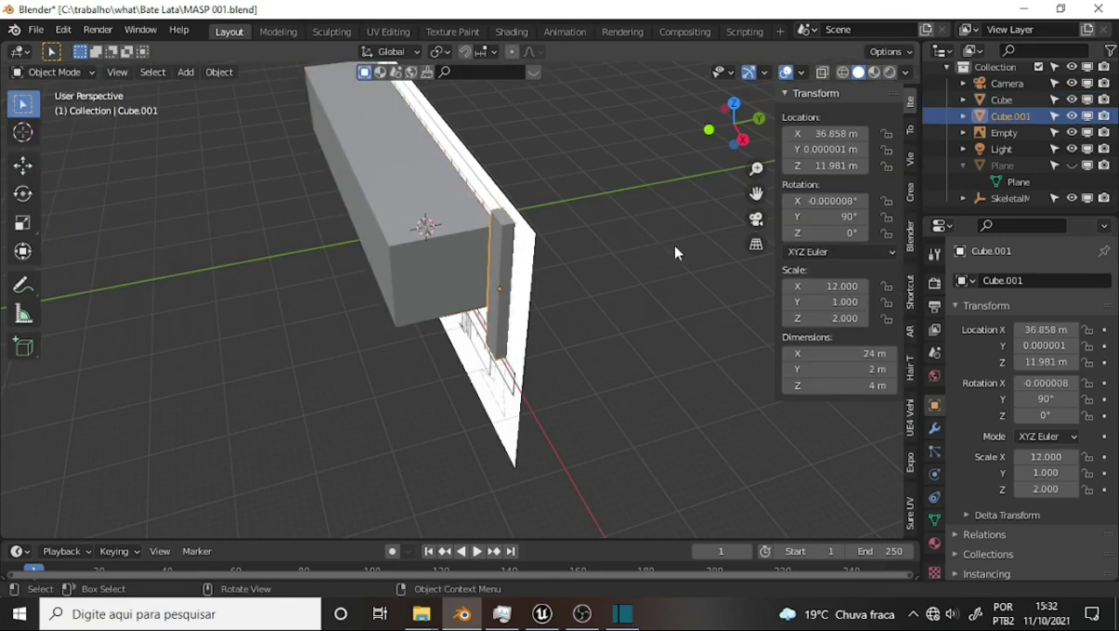
key(g)
key(y)
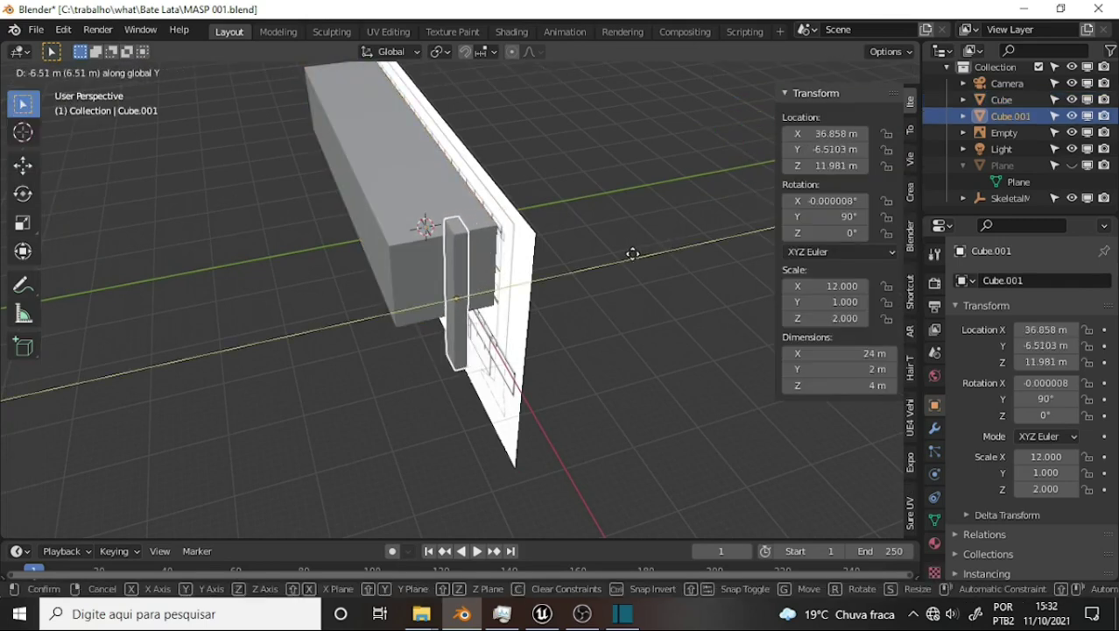
click(637, 257)
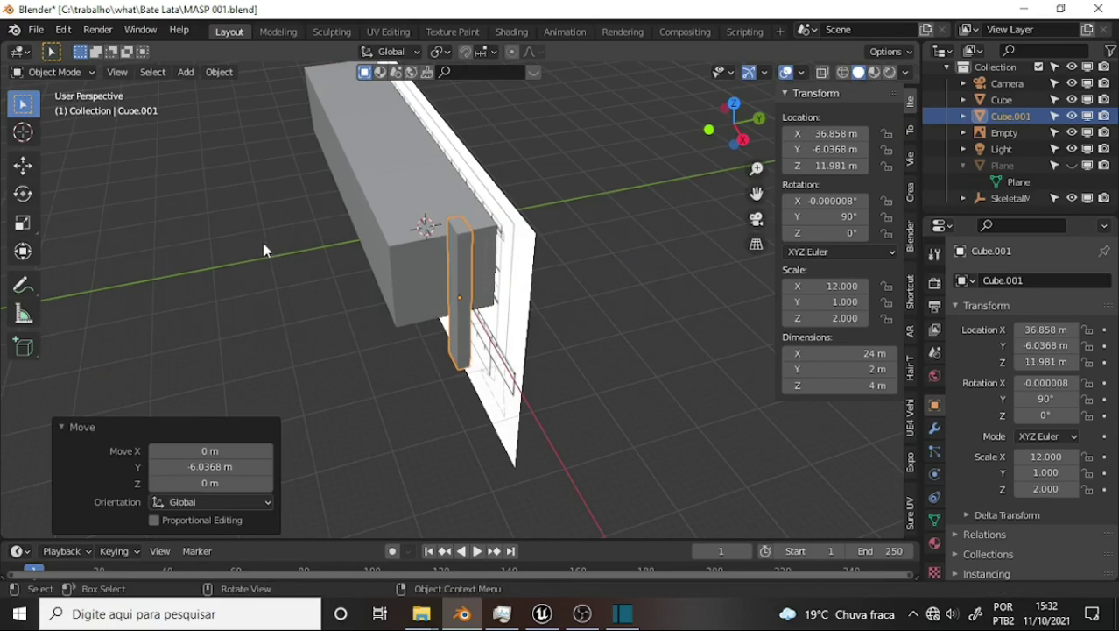
Orbit around the facade and select the reference elevation image.
mouse_move(264, 250)
middle_down()
mouse_move(715, 279)
mouse_move(592, 271)
mouse_move(425, 295)
mouse_move(233, 249)
mouse_move(250, 242)
middle_up()
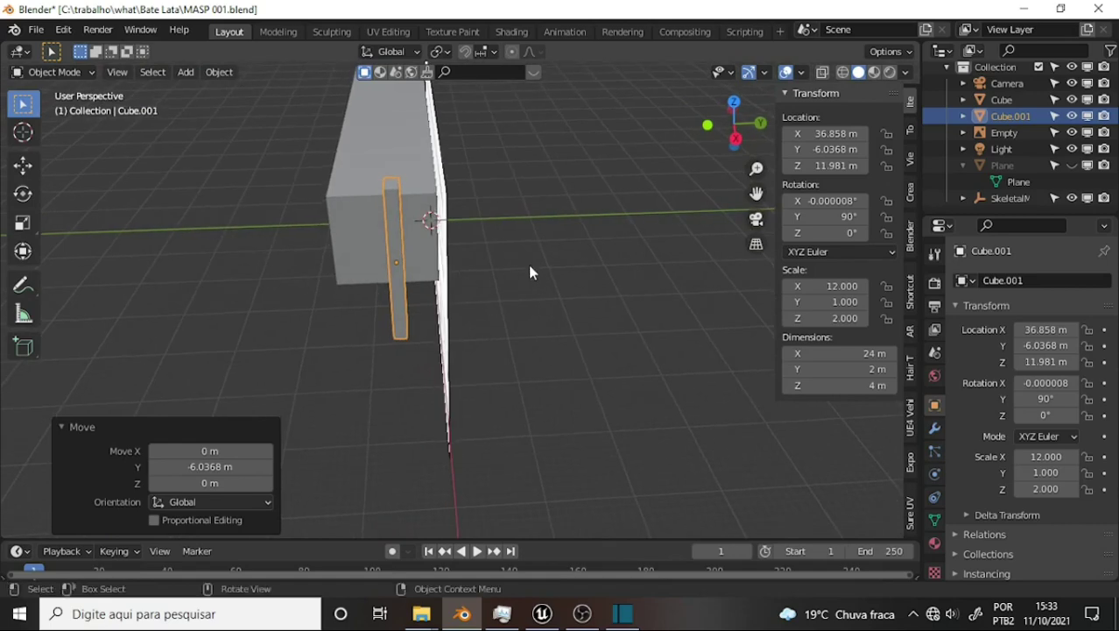
middle_drag(530, 273, 530, 258)
click(583, 615)
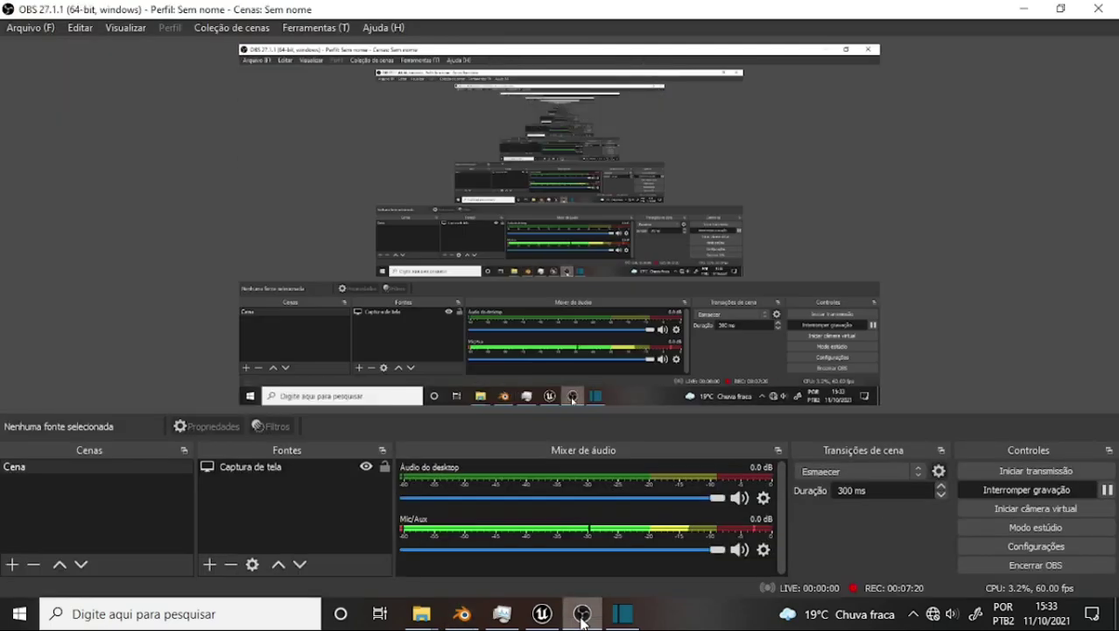
click(583, 615)
mouse_move(620, 316)
middle_down()
mouse_move(586, 217)
mouse_move(632, 239)
mouse_move(707, 224)
mouse_move(726, 243)
mouse_move(716, 254)
middle_up()
click(590, 324)
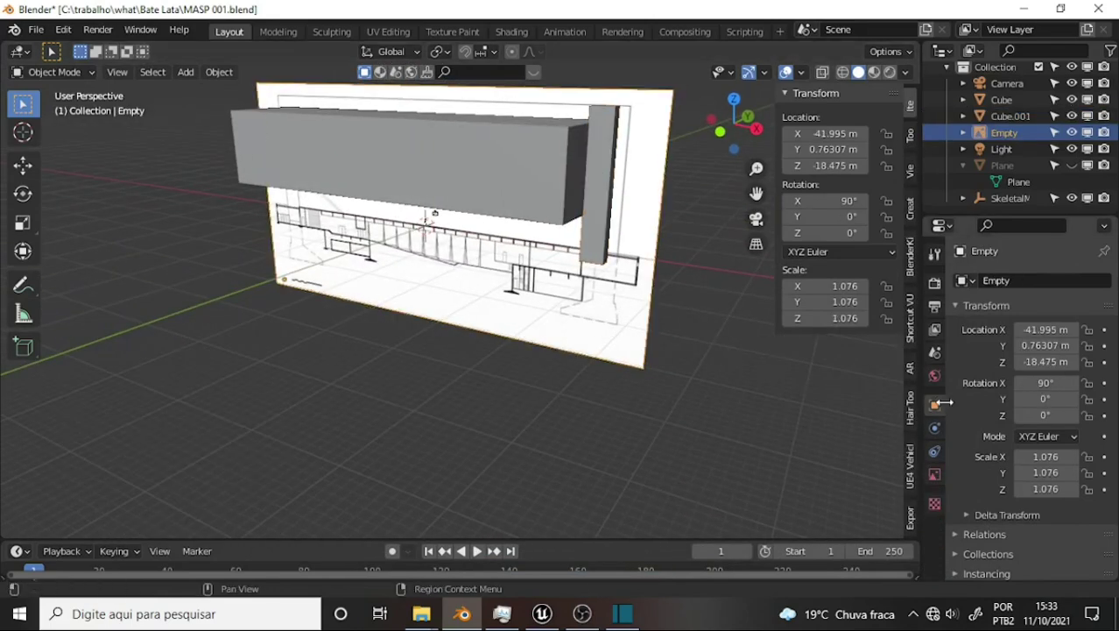
Duplicate the reference image Empty in place and rotate the copy -90° around Z.
click(935, 475)
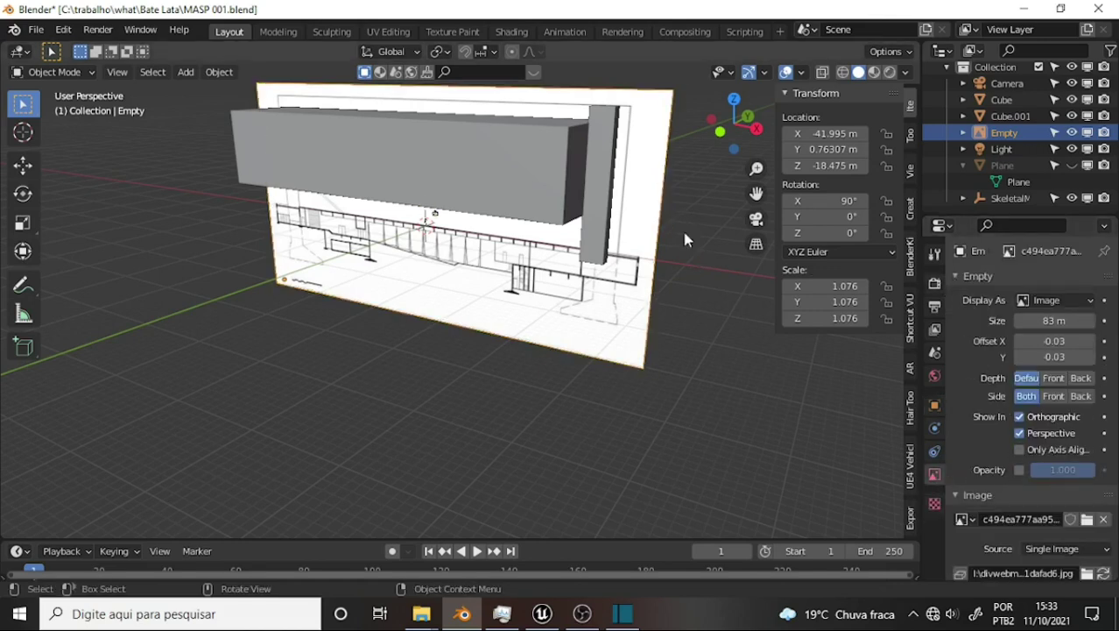
key(shift+d)
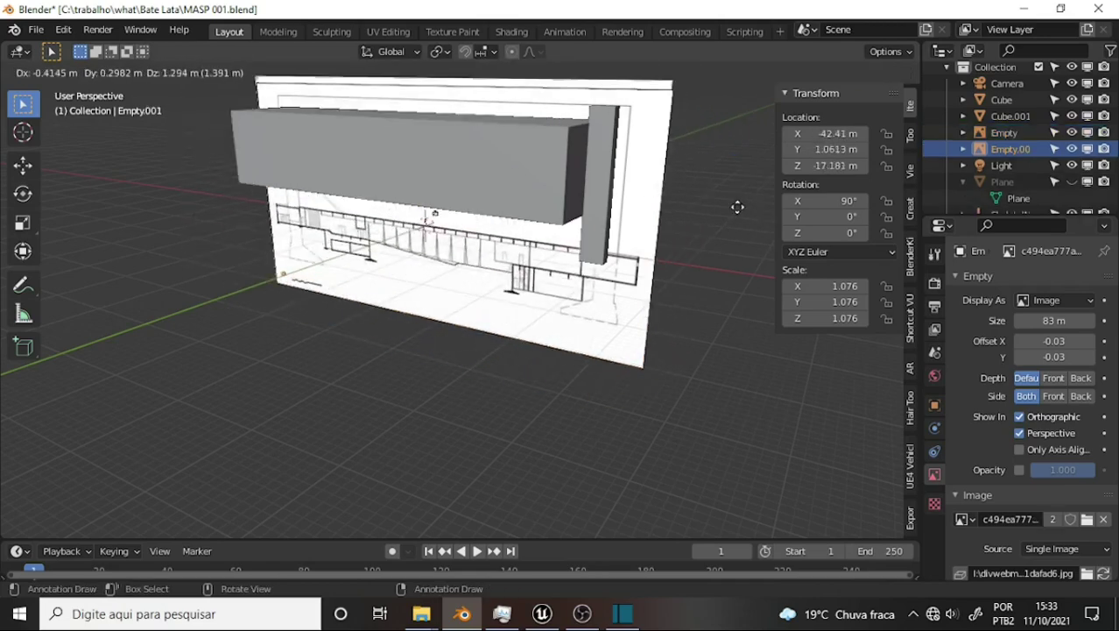
right_click(733, 235)
middle_drag(713, 233, 598, 258)
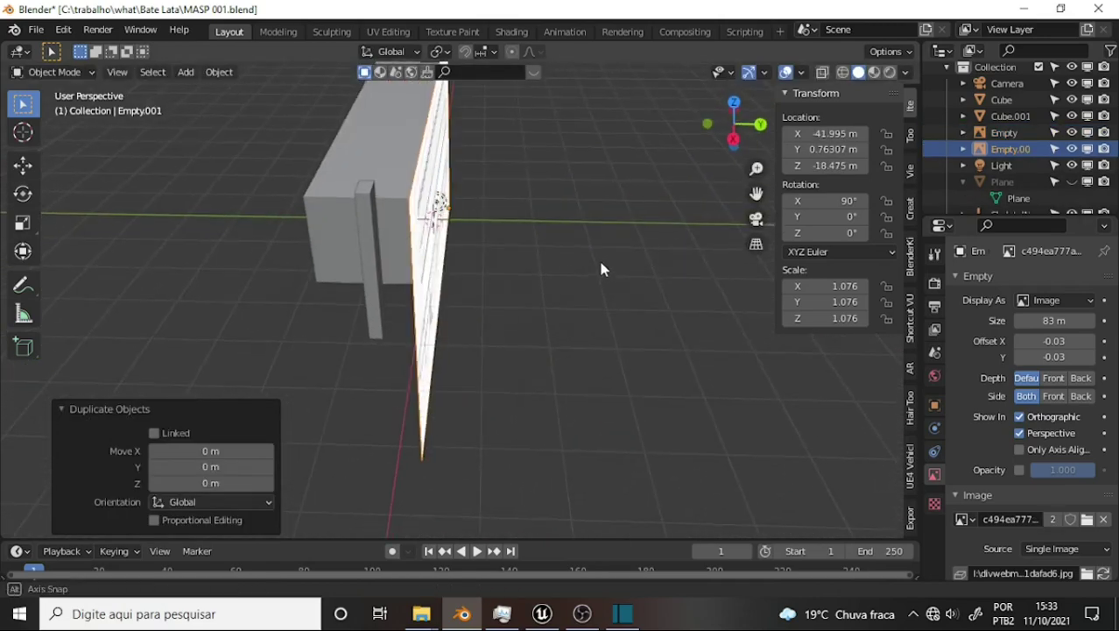
key(r)
key(z)
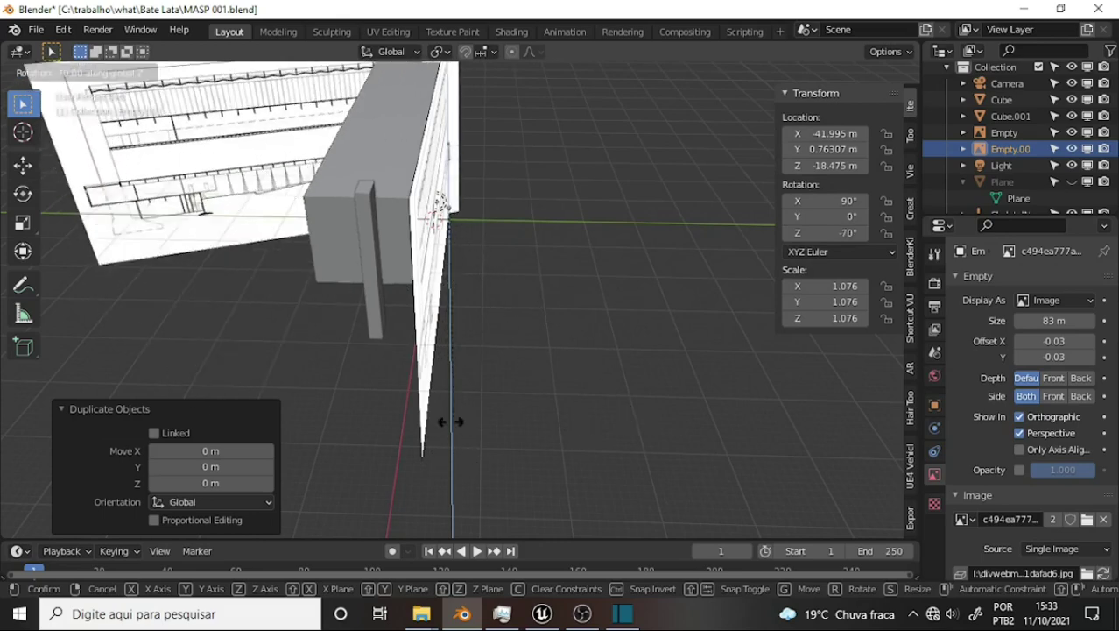
click(374, 401)
Load cafca9b74a807aff7d73b3903b909a6d.jpg into the copied reference image.
mouse_move(590, 235)
middle_down()
mouse_move(697, 205)
mouse_move(715, 211)
mouse_move(651, 242)
mouse_move(639, 219)
mouse_move(660, 218)
middle_up()
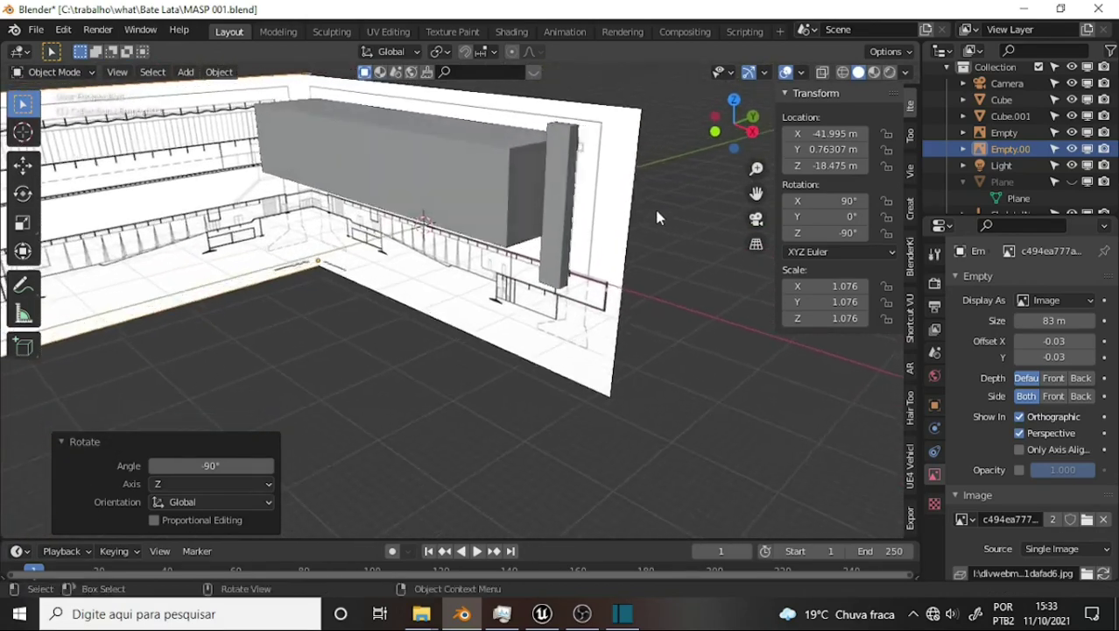
drag(754, 193, 893, 175)
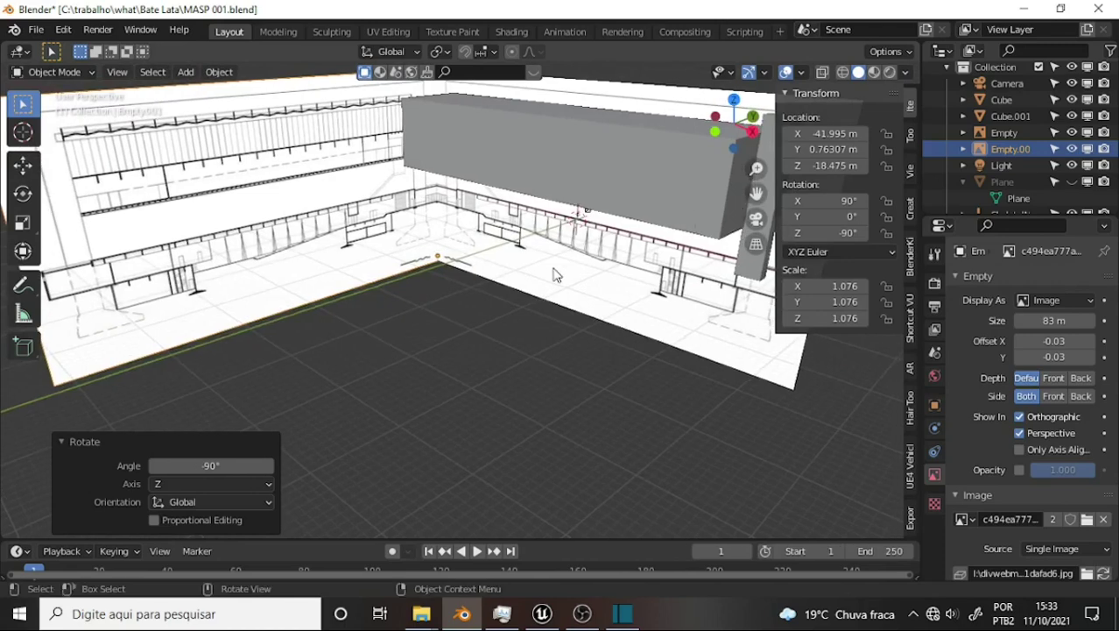
scroll(555, 275, down, 2)
scroll(555, 274, down, 1)
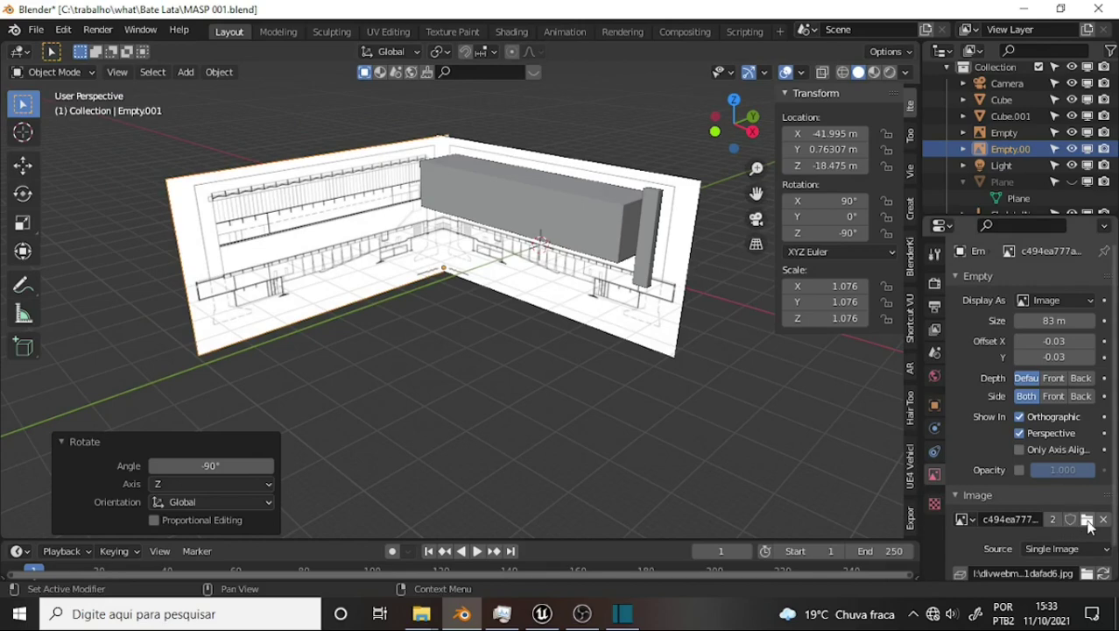
click(1087, 520)
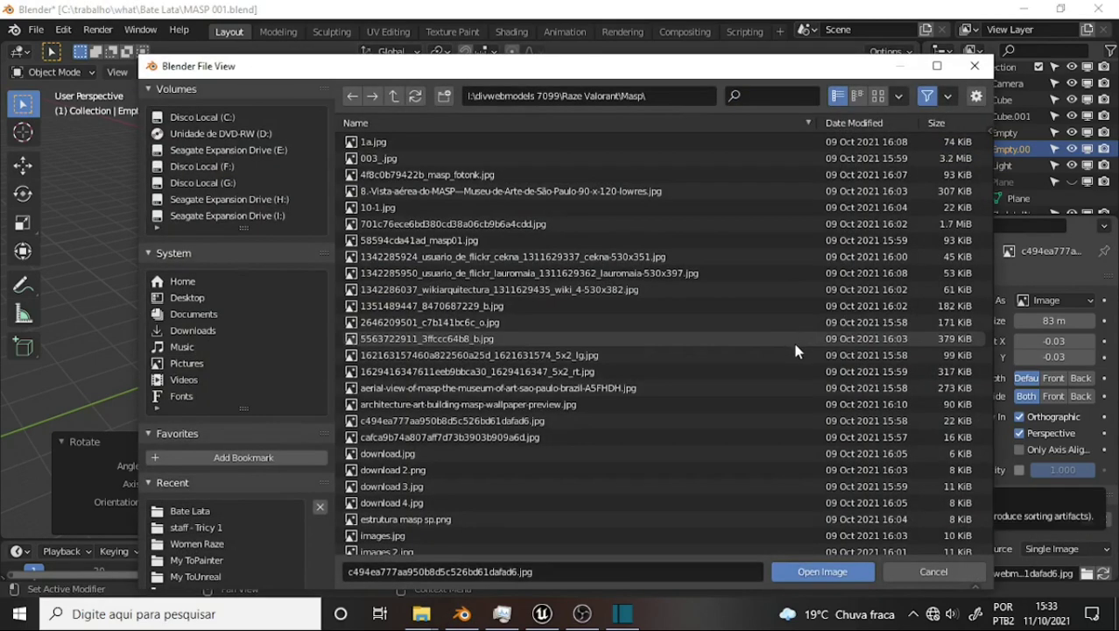
click(879, 96)
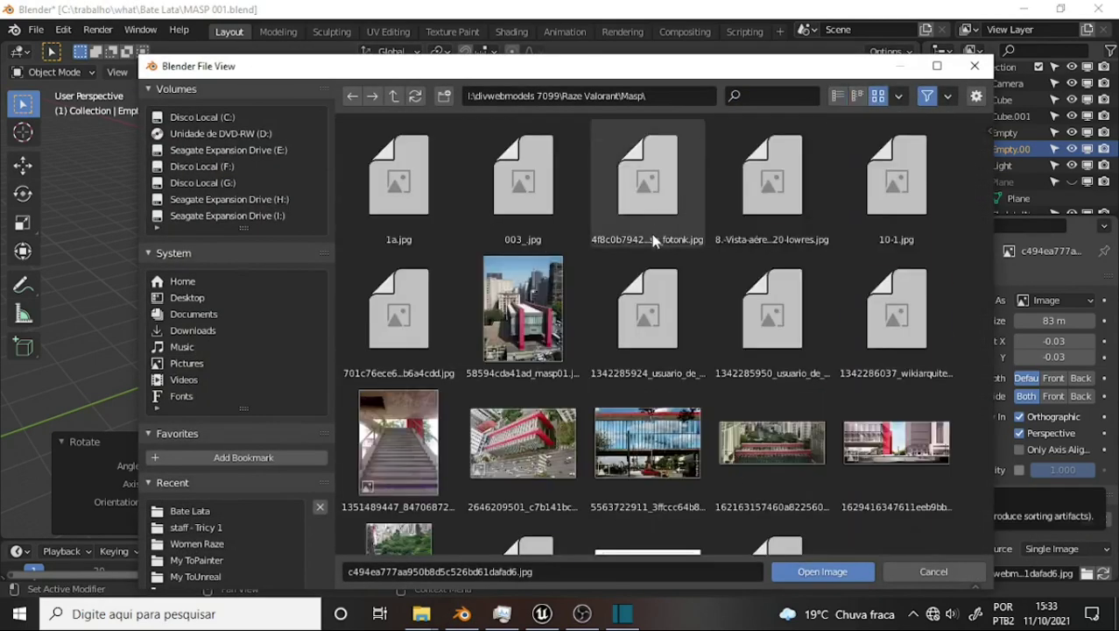
scroll(765, 236, down, 3)
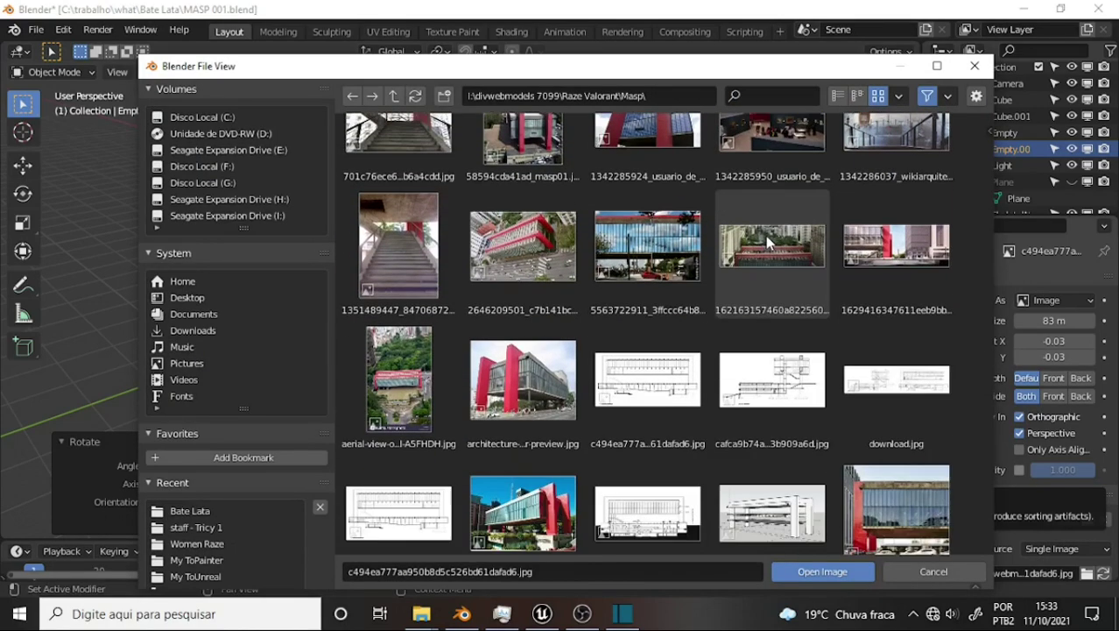
click(770, 377)
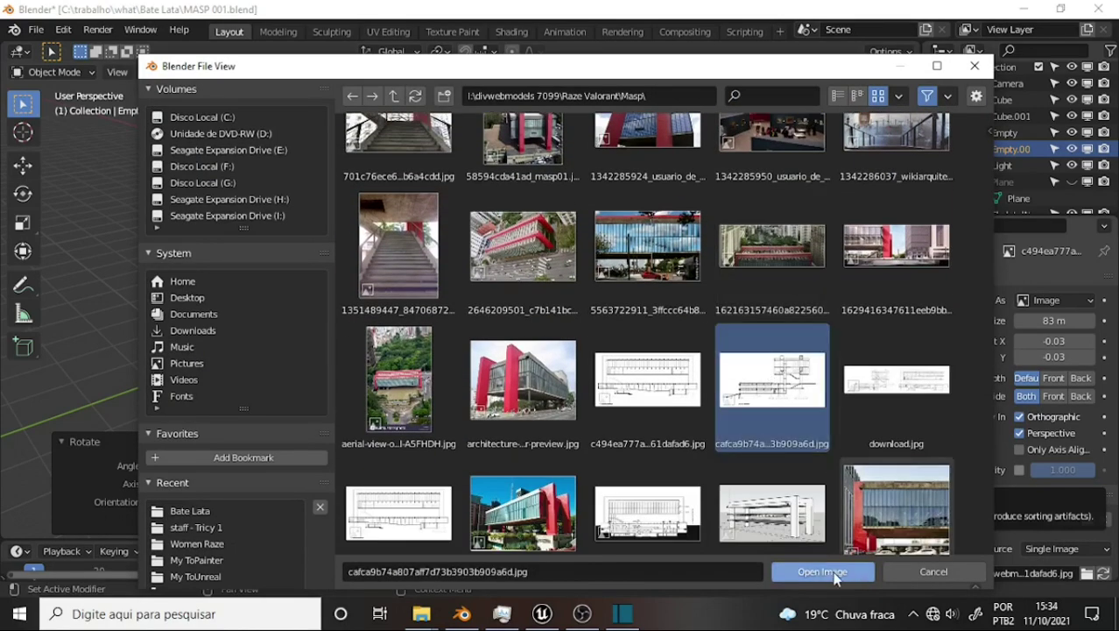
click(828, 571)
mouse_move(612, 204)
middle_down()
mouse_move(482, 190)
mouse_move(530, 178)
mouse_move(572, 263)
middle_up()
scroll(609, 214, down, 2)
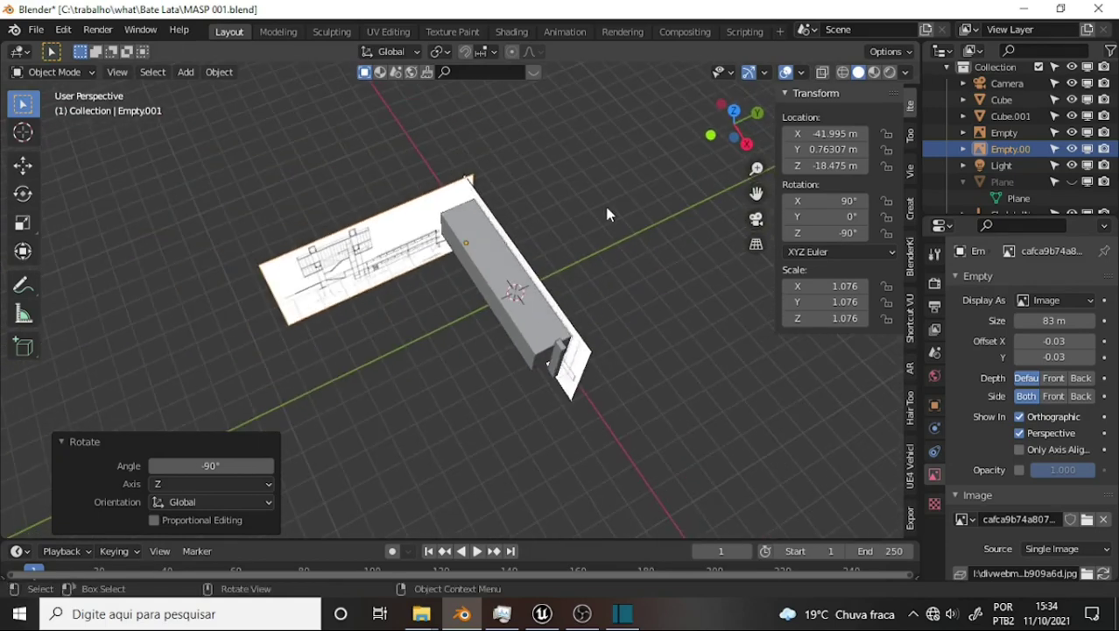
scroll(599, 209, up, 3)
scroll(599, 209, up, 4)
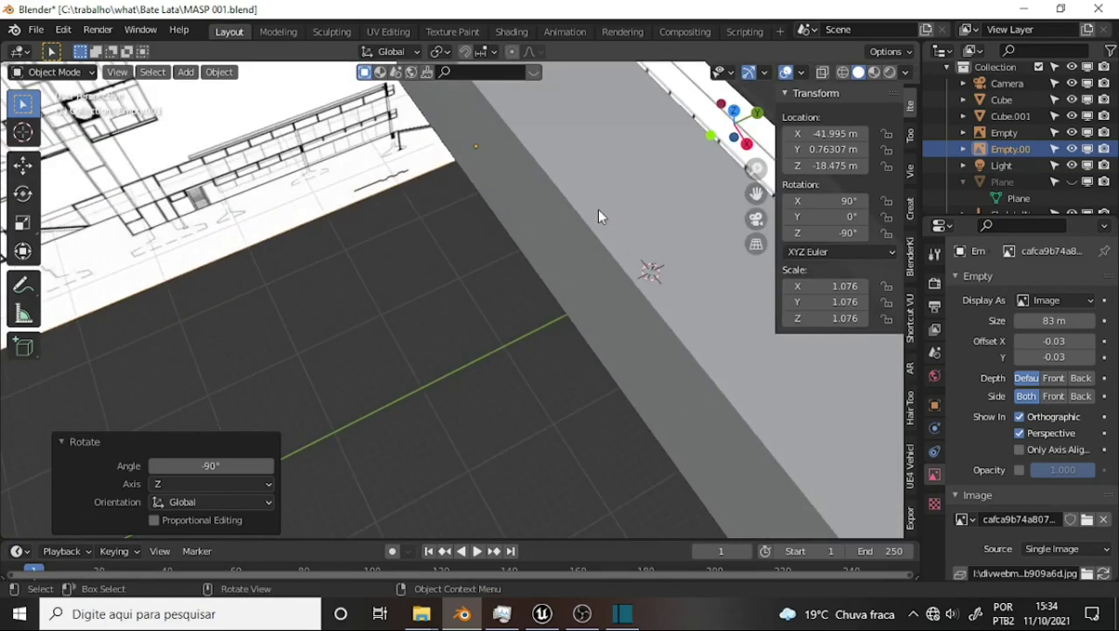
mouse_move(599, 209)
middle_down()
mouse_move(665, 84)
mouse_move(767, 190)
middle_up()
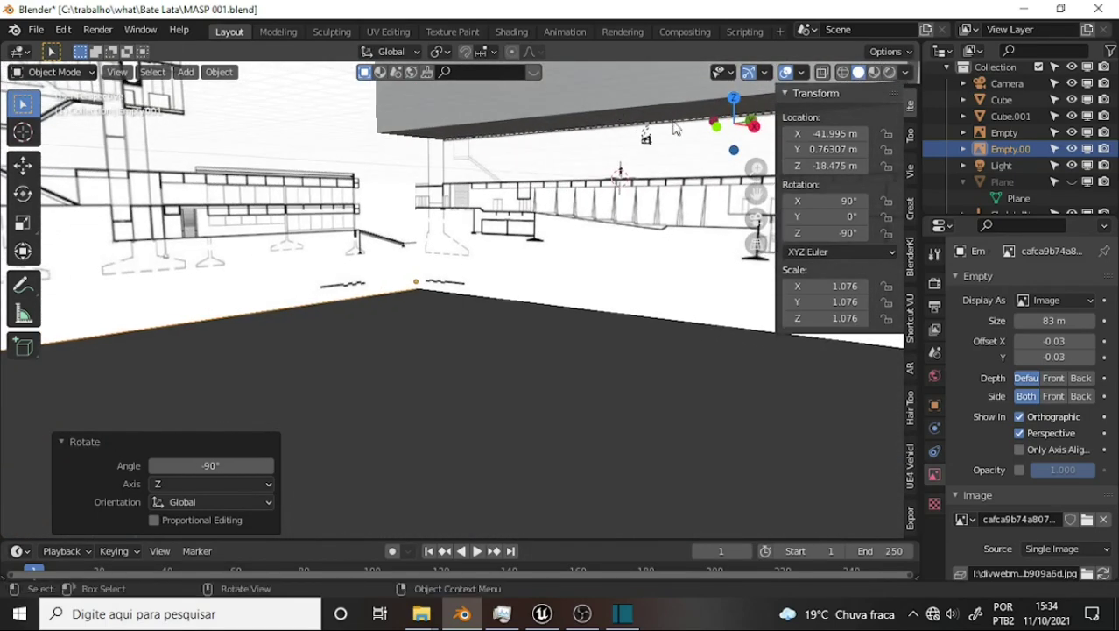
scroll(615, 215, up, 2)
scroll(615, 215, up, 1)
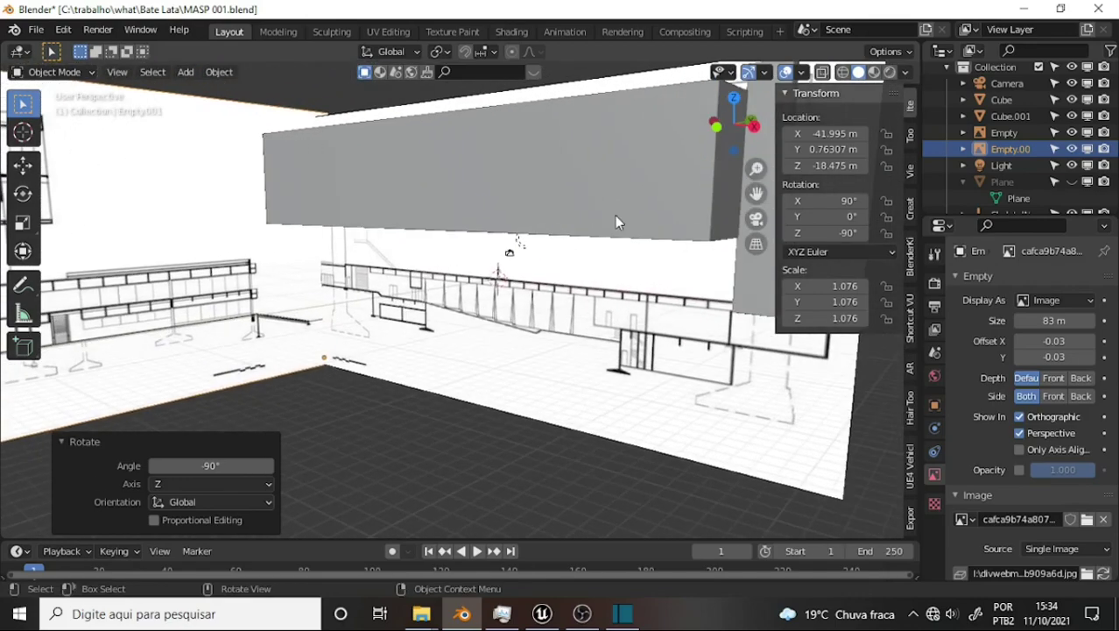
scroll(615, 216, up, 2)
scroll(615, 216, up, 2)
scroll(614, 219, down, 1)
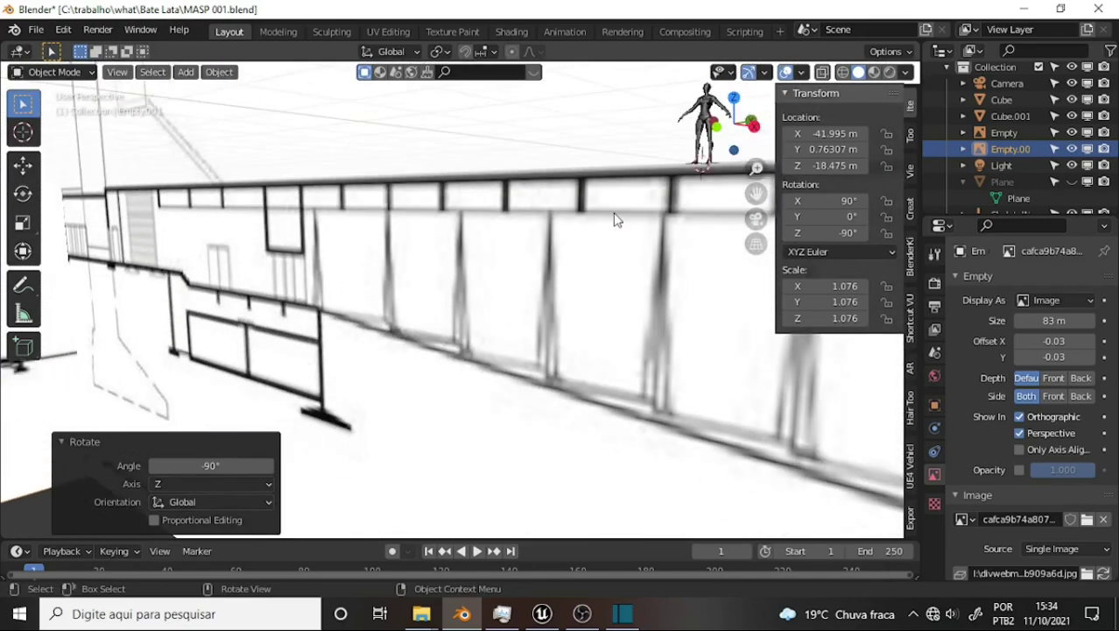
scroll(615, 219, down, 2)
scroll(622, 222, down, 2)
scroll(624, 228, down, 3)
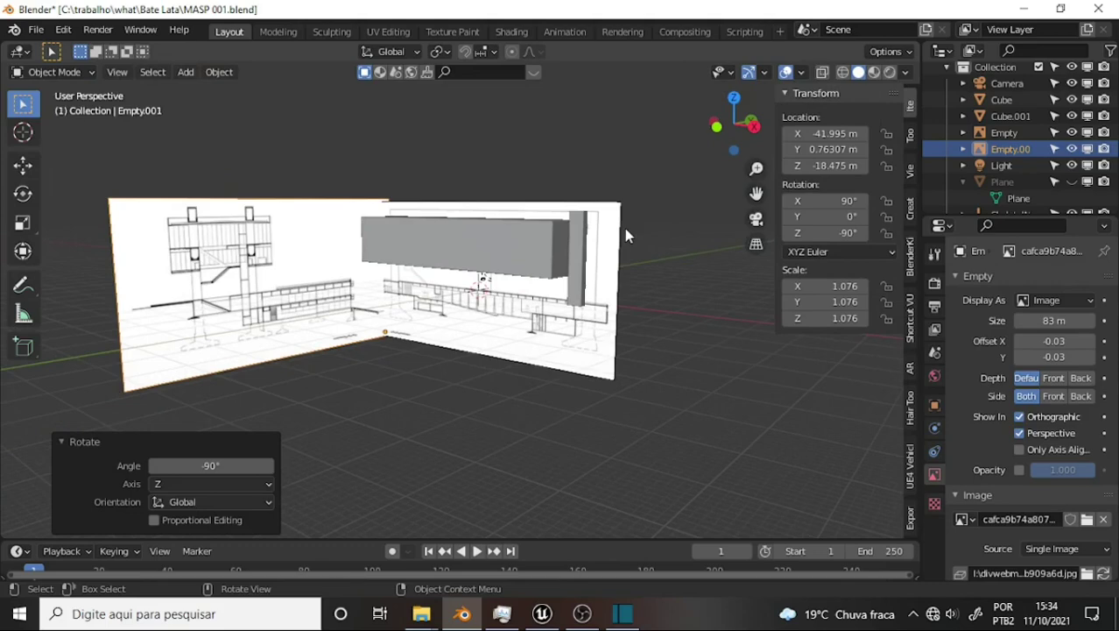
middle_drag(625, 228, 530, 277)
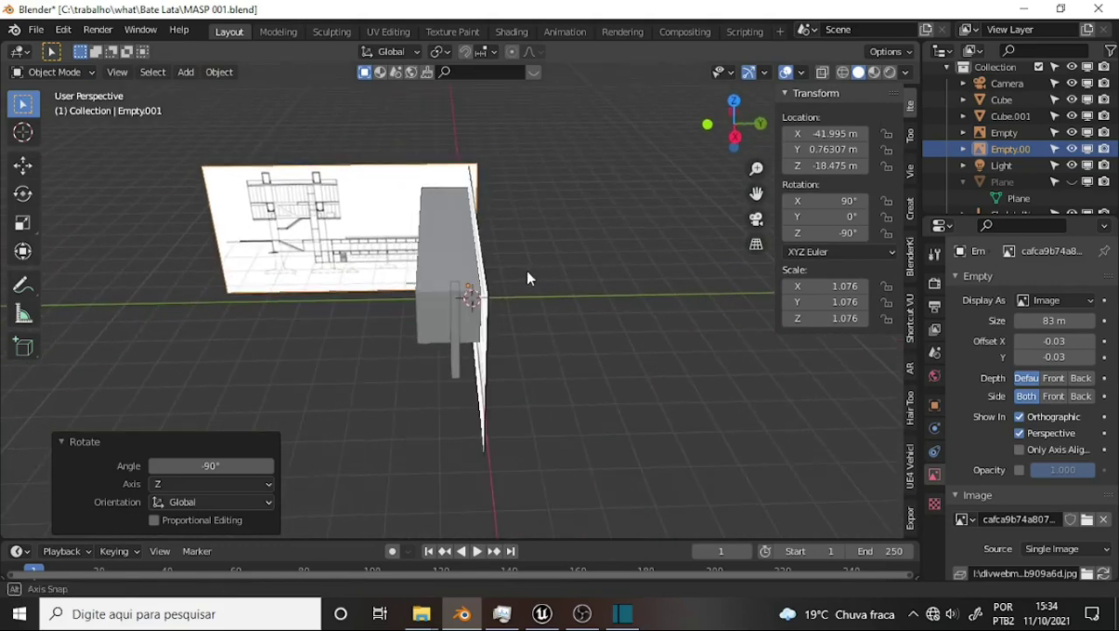
click(340, 206)
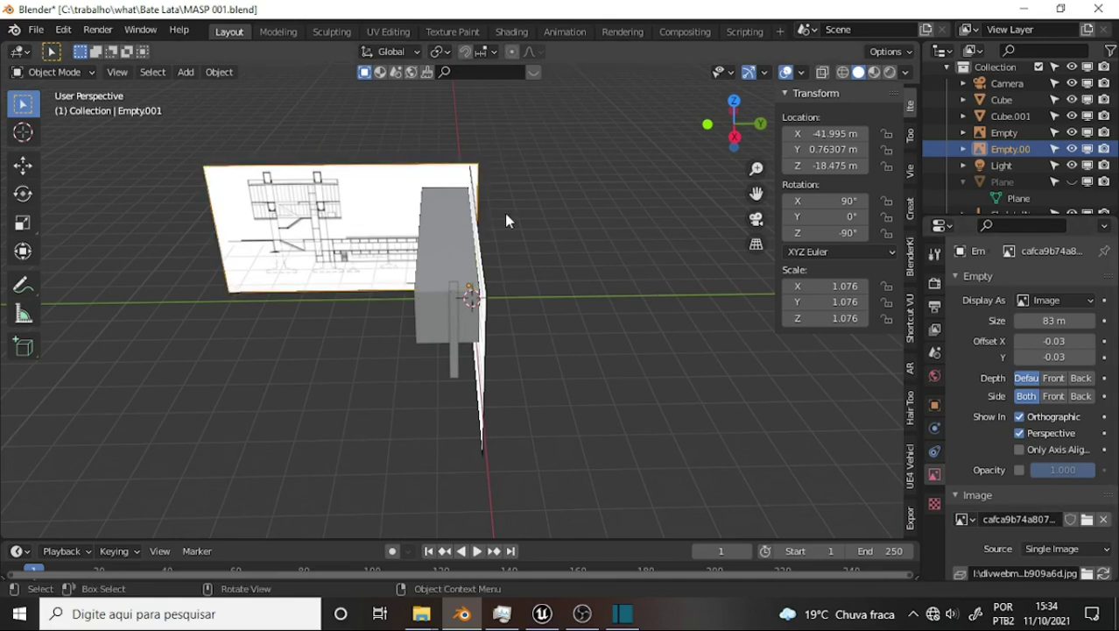
Slide the second reference drawing along Y to 58.406 m, refining it in Right Orthographic view.
key(g)
key(y)
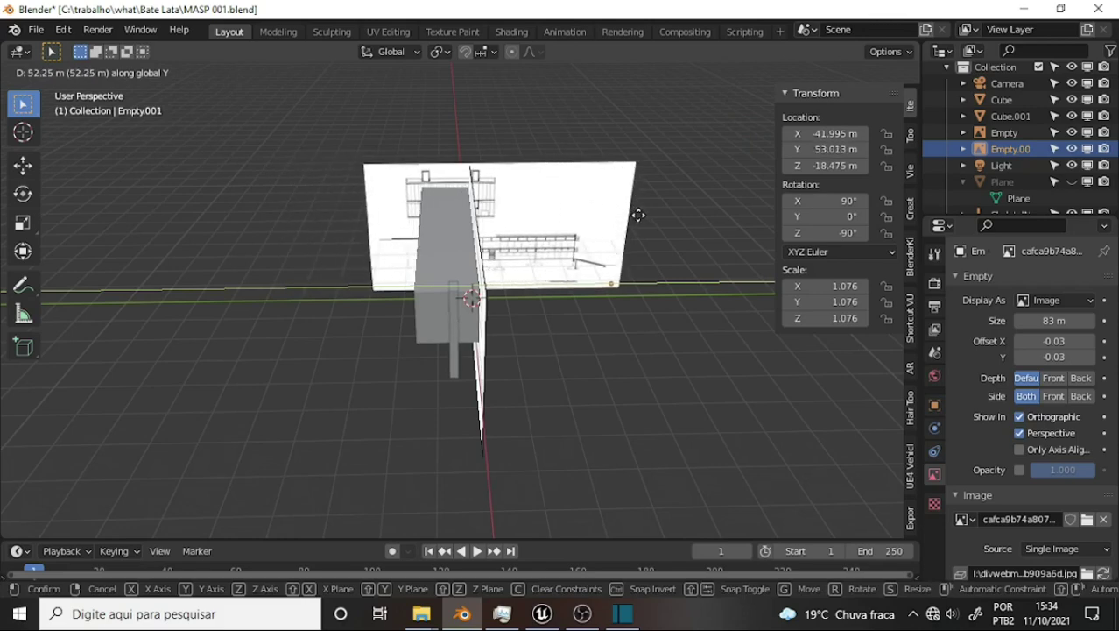
click(634, 214)
mouse_move(580, 229)
middle_down()
mouse_move(615, 149)
mouse_move(586, 128)
mouse_move(572, 137)
middle_up()
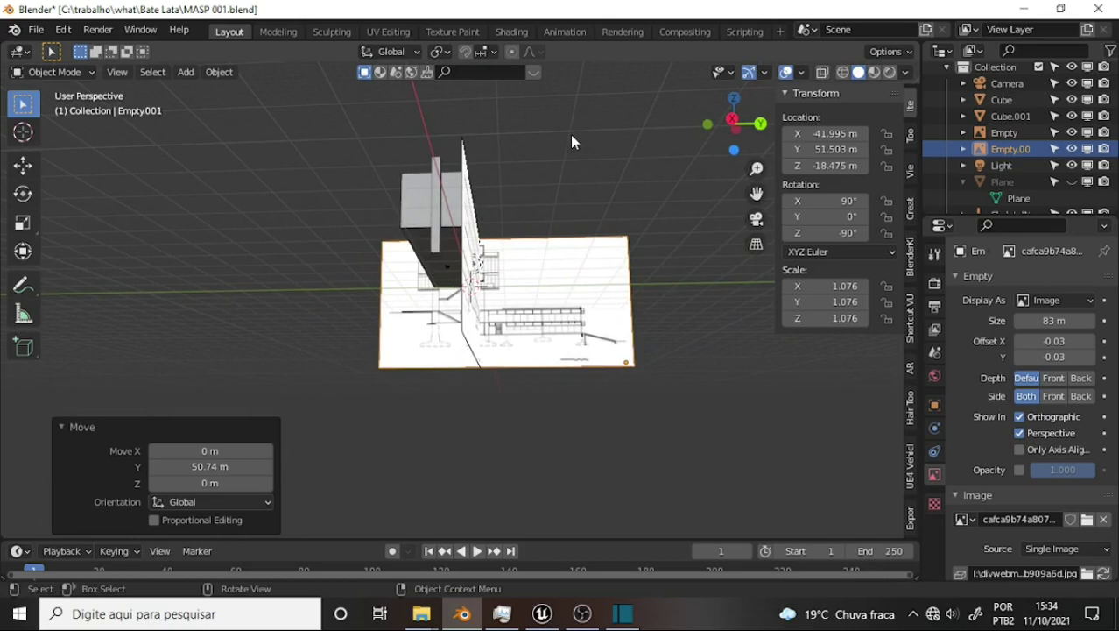
key(KP_3)
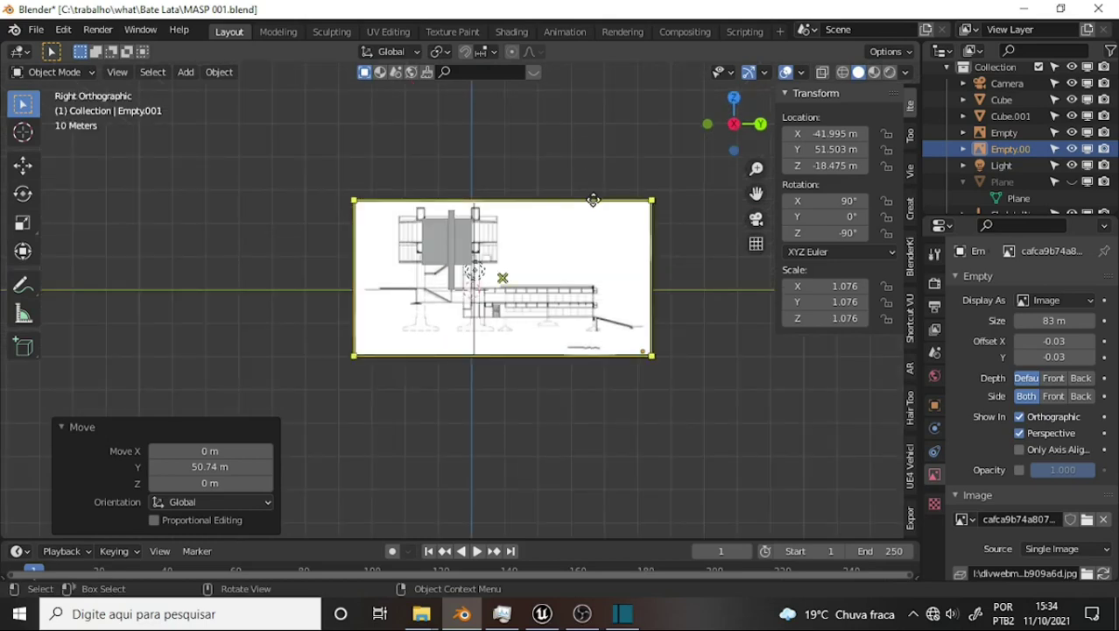
key(g)
key(y)
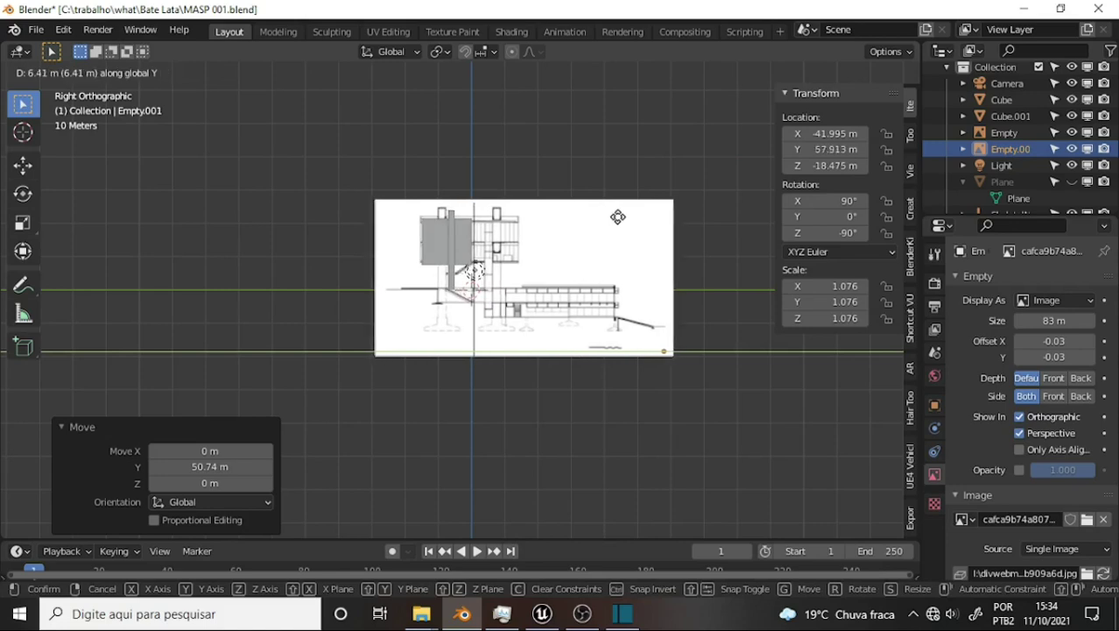
click(619, 217)
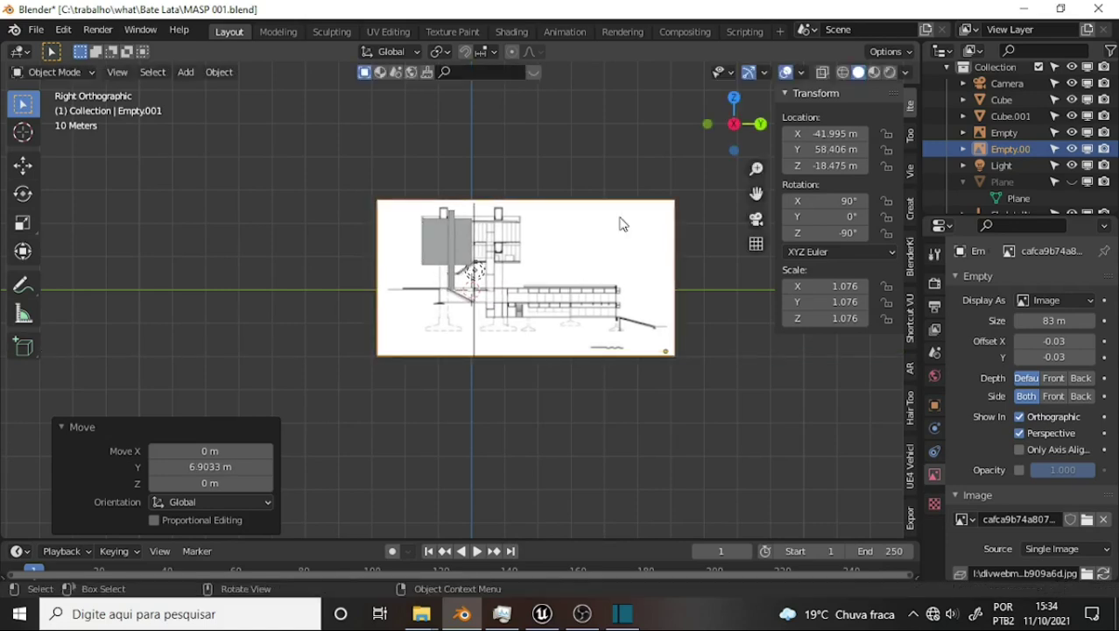
Move Cube.001 -2.4255 m along Y and raise it 0.71339 m to Z 12.694.
click(454, 276)
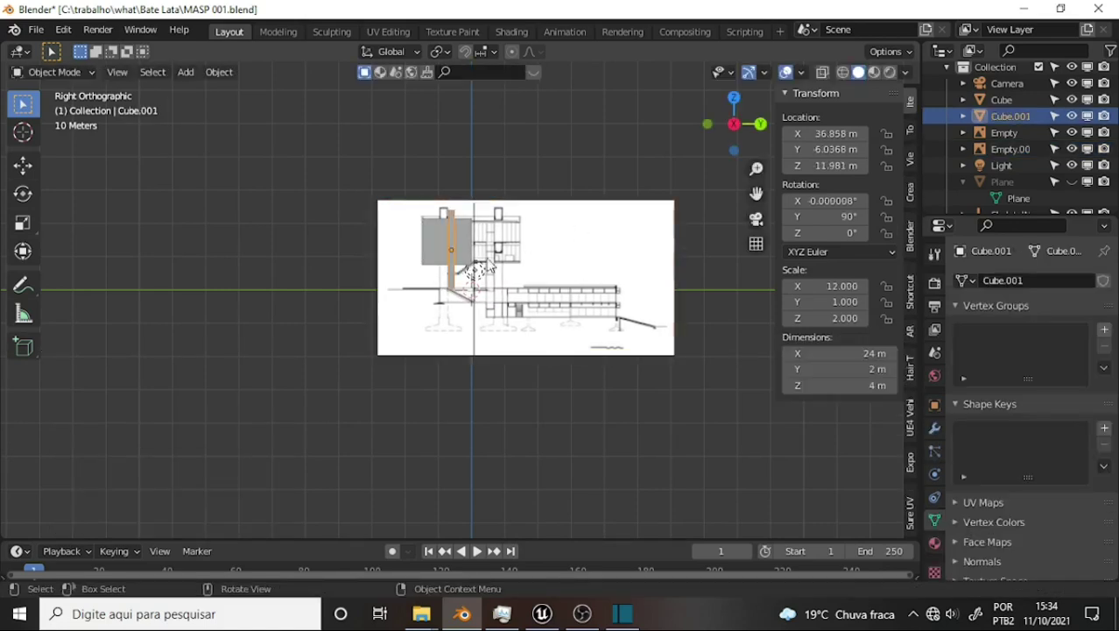
click(872, 368)
scroll(663, 229, up, 4)
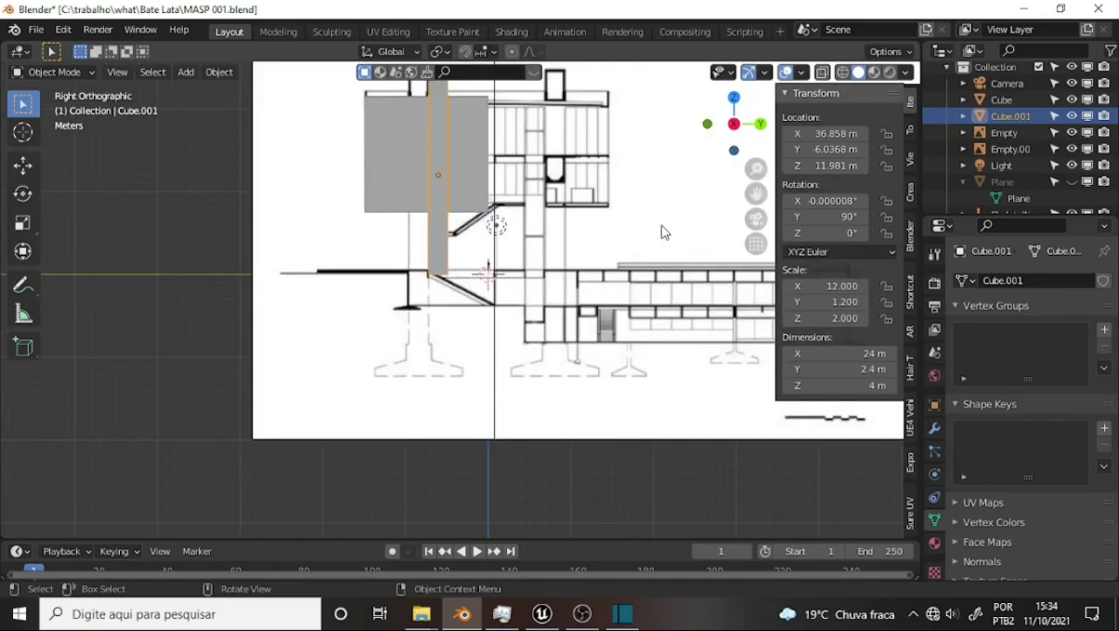
scroll(663, 231, down, 2)
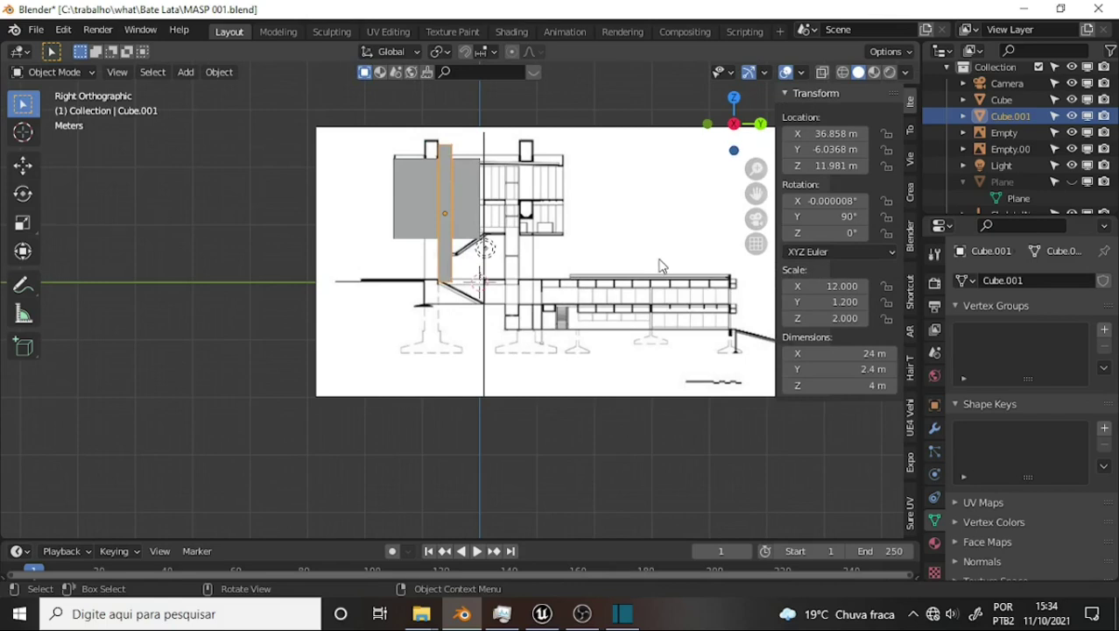
key(g)
key(y)
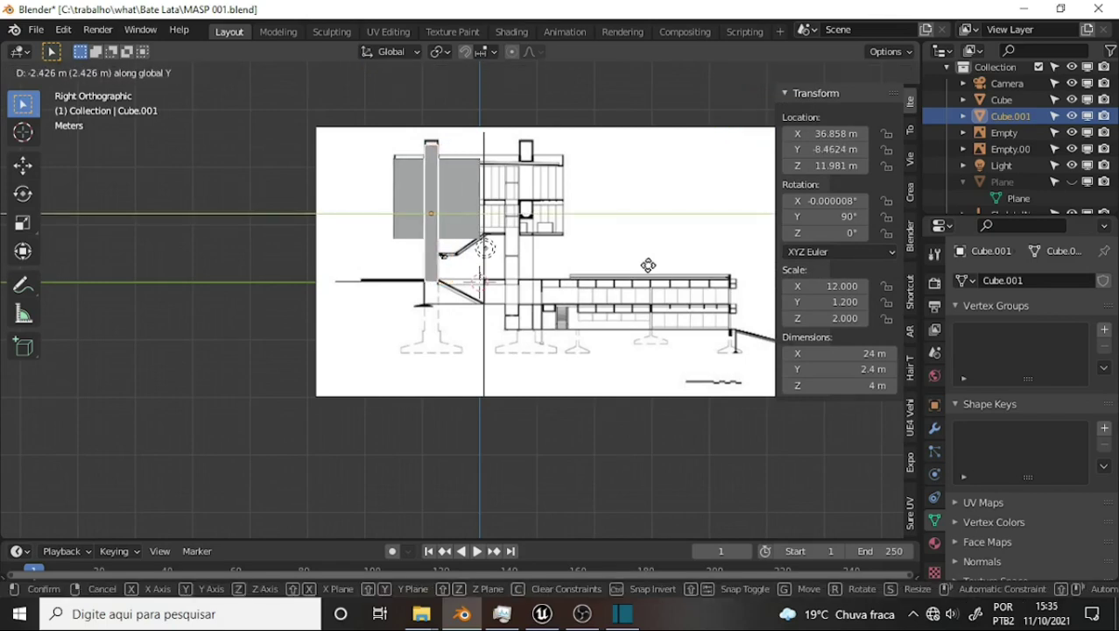
click(648, 265)
key(g)
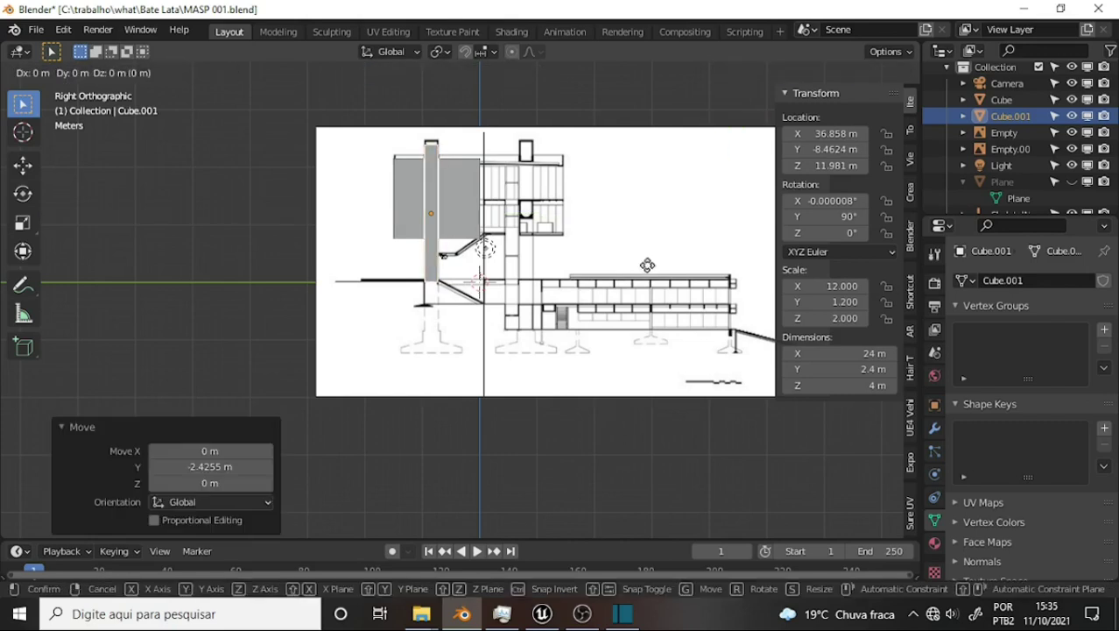
key(z)
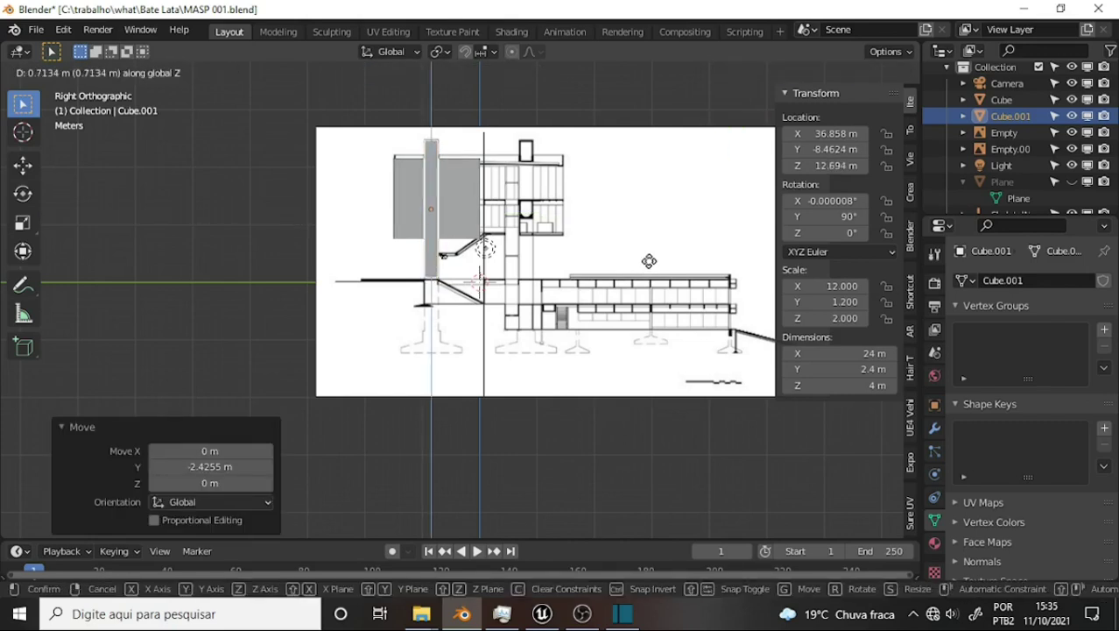
click(649, 261)
Orbit along and above the Cube.001 block to check it against the side elevation.
mouse_move(420, 245)
middle_down()
mouse_move(380, 243)
mouse_move(455, 273)
mouse_move(589, 295)
mouse_move(389, 311)
mouse_move(586, 288)
mouse_move(531, 232)
middle_up()
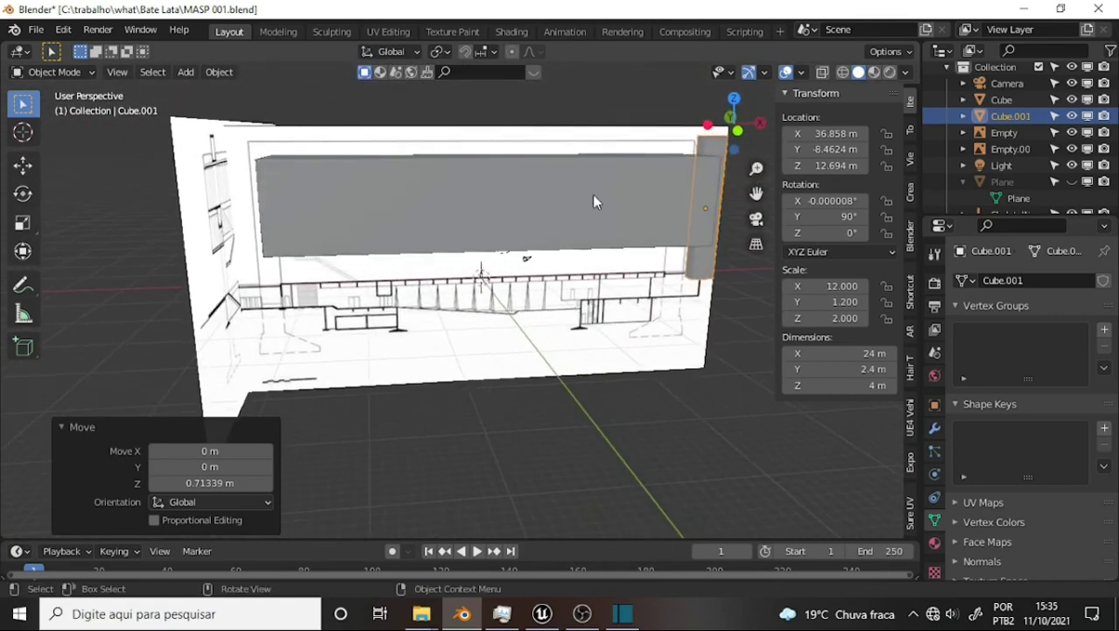
mouse_move(593, 193)
middle_down()
mouse_move(408, 249)
mouse_move(525, 248)
middle_up()
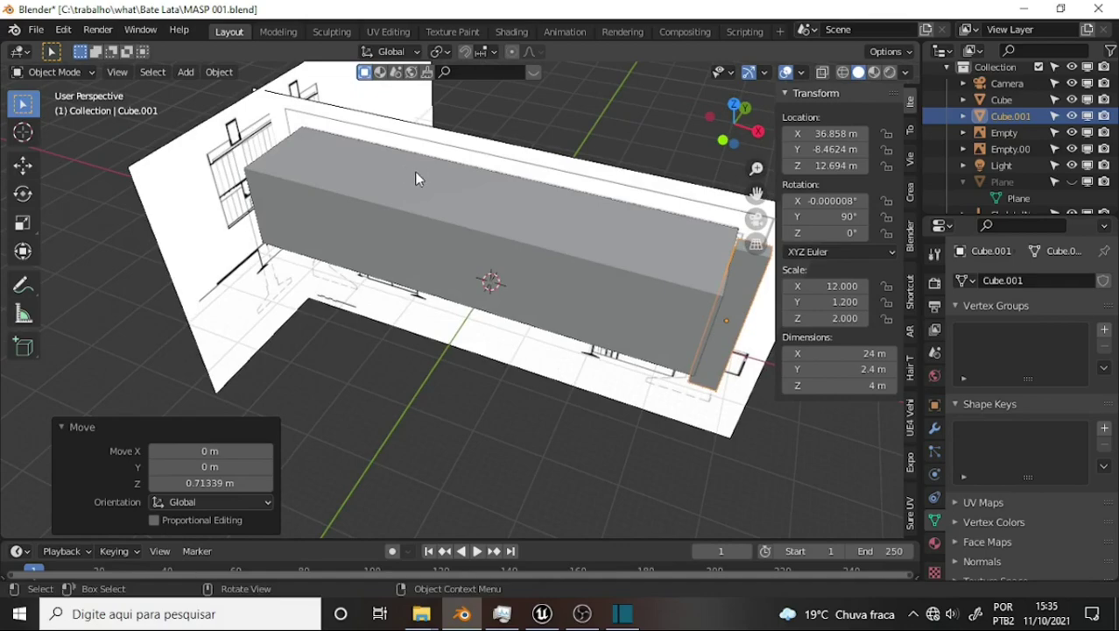
mouse_move(341, 158)
middle_down()
mouse_move(587, 169)
mouse_move(272, 140)
mouse_move(365, 173)
mouse_move(413, 112)
middle_up()
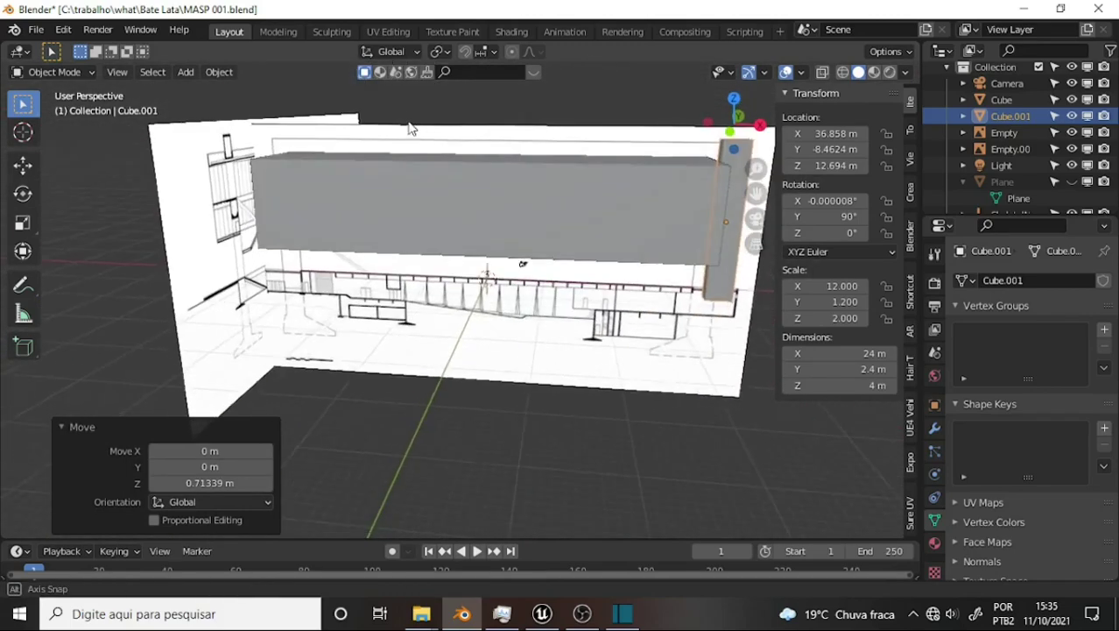
scroll(441, 105, down, 3)
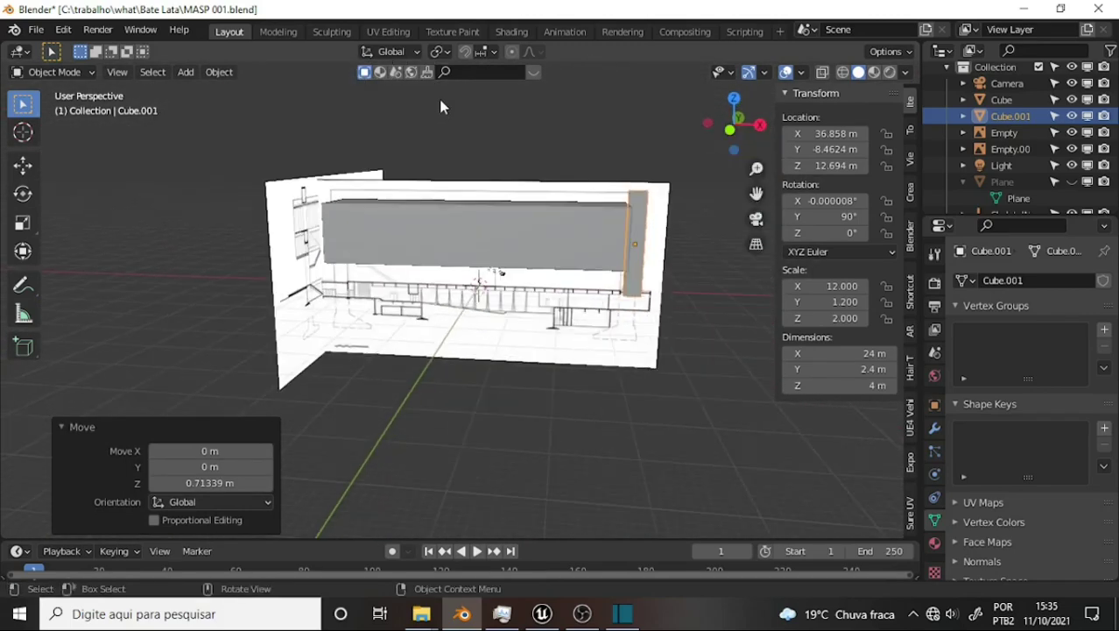
scroll(439, 99, up, 3)
middle_drag(439, 99, 336, 136)
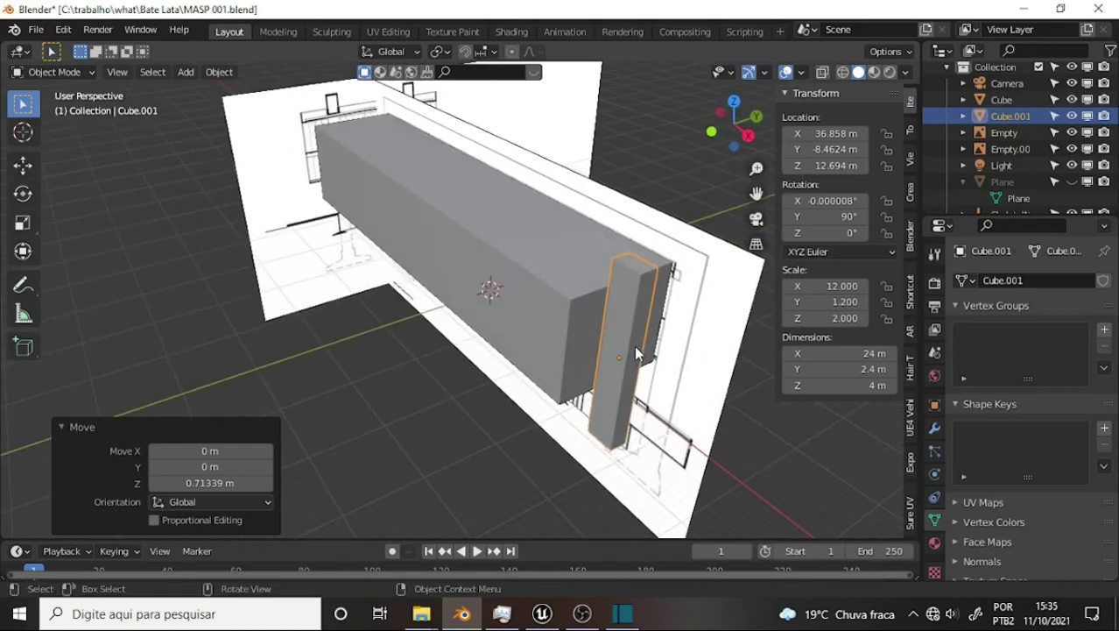
Duplicate Cube.001 and slide the copy -74.282 m along X to the box's far end.
key(shift+d)
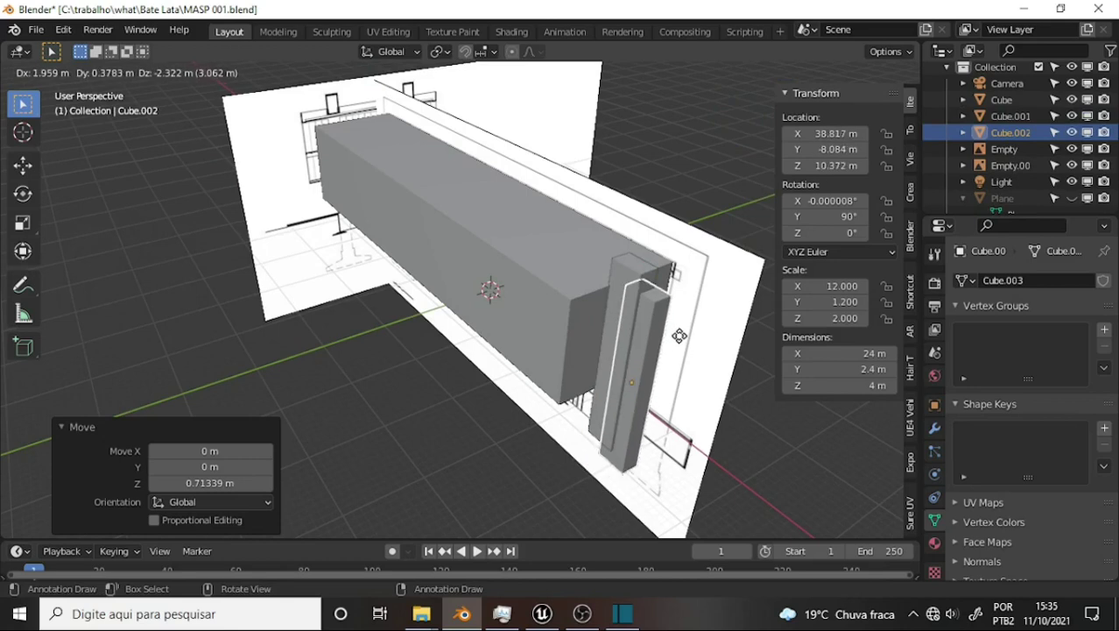
key(y)
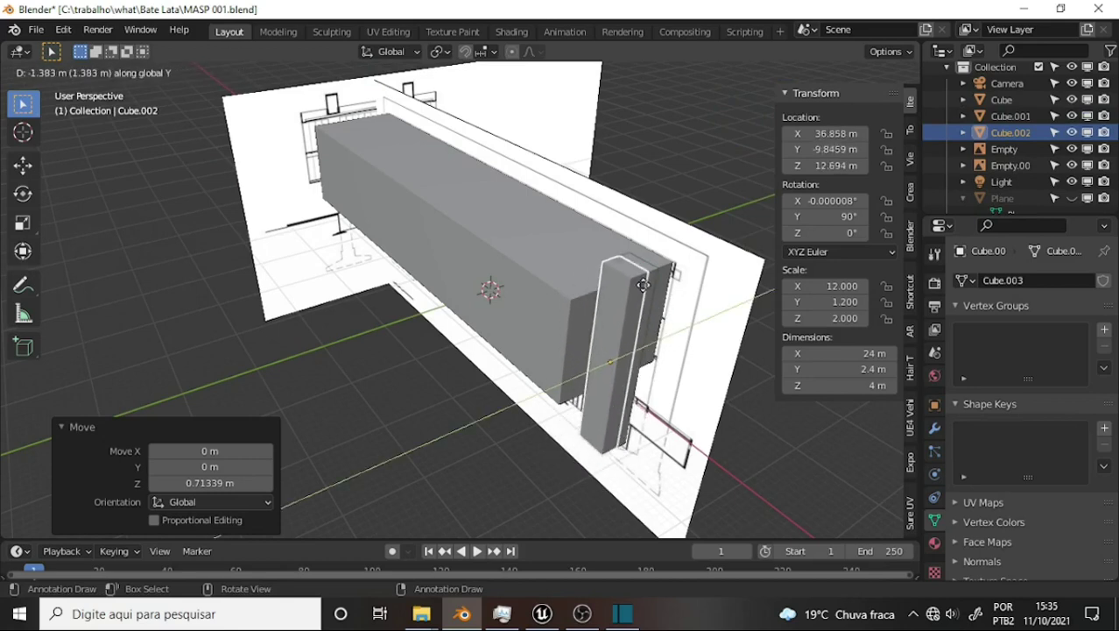
key(x)
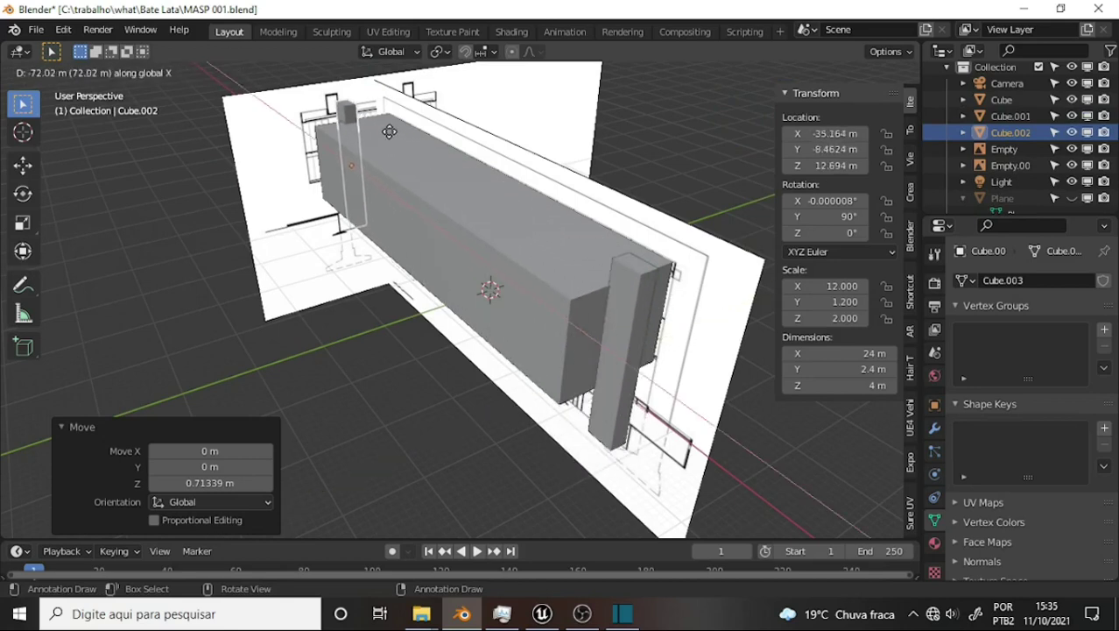
click(385, 129)
middle_drag(377, 157, 568, 162)
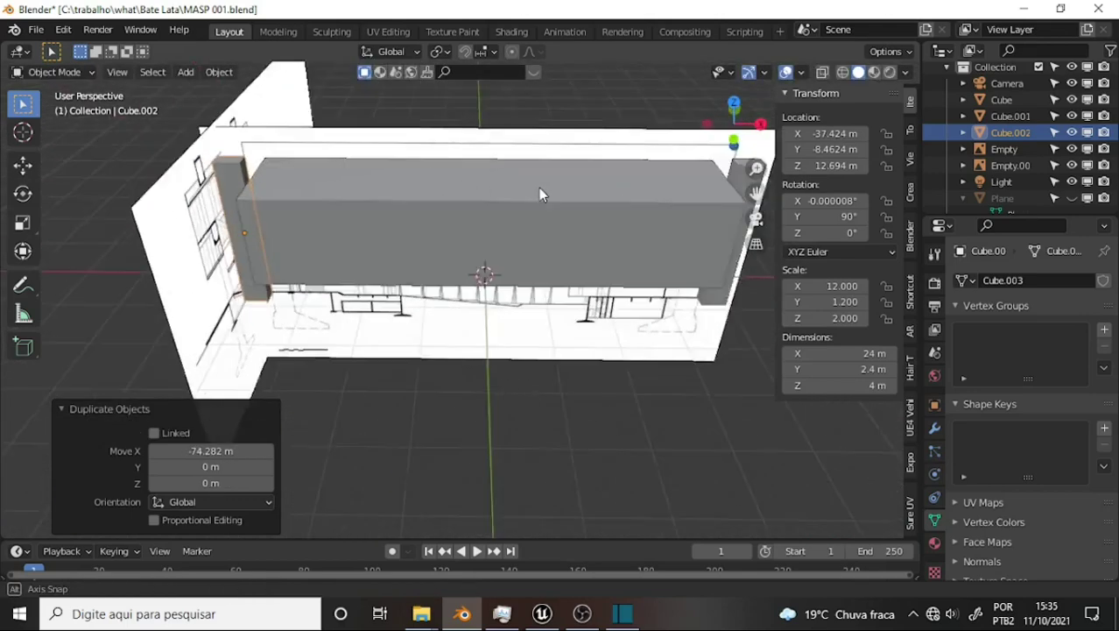
middle_drag(561, 183, 578, 201)
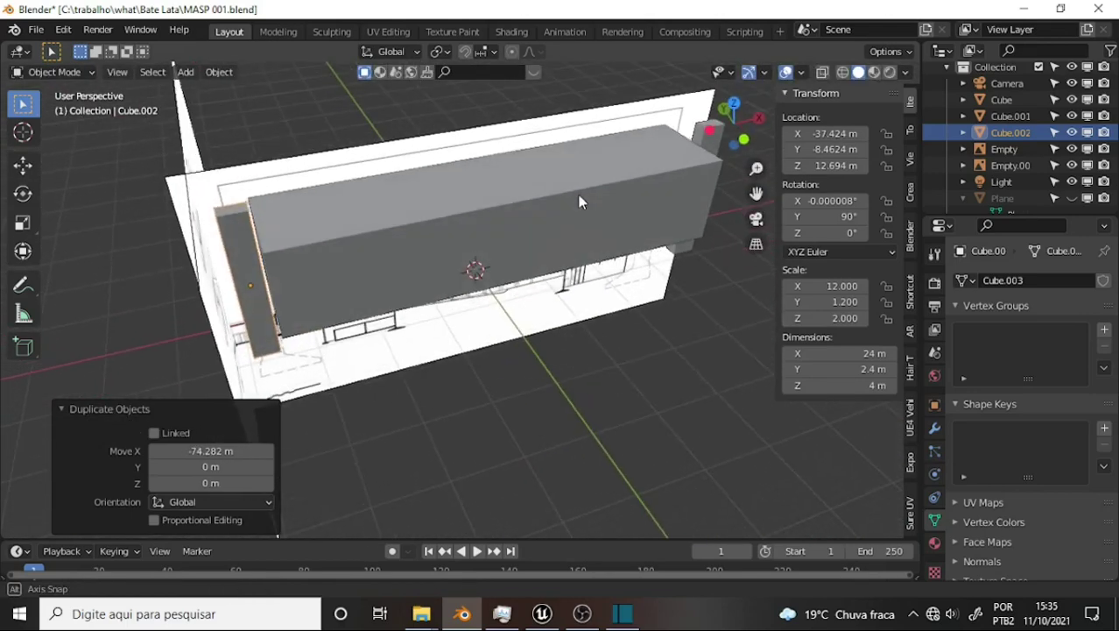
Nudge the copy Cube.002 0.184 m along X and check it in front view.
key(g)
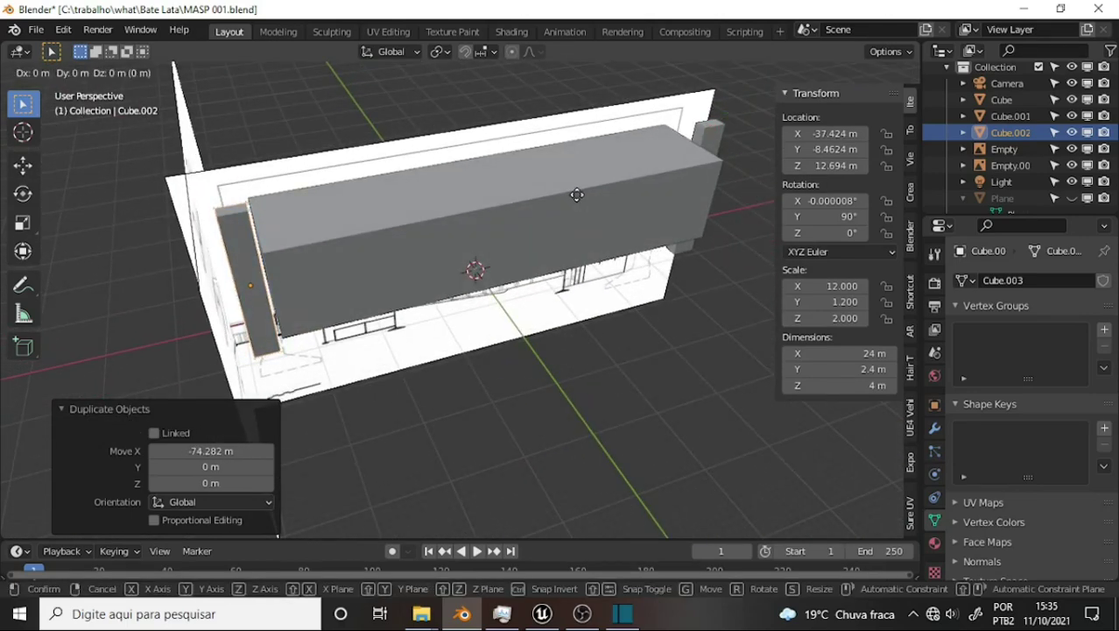
key(y)
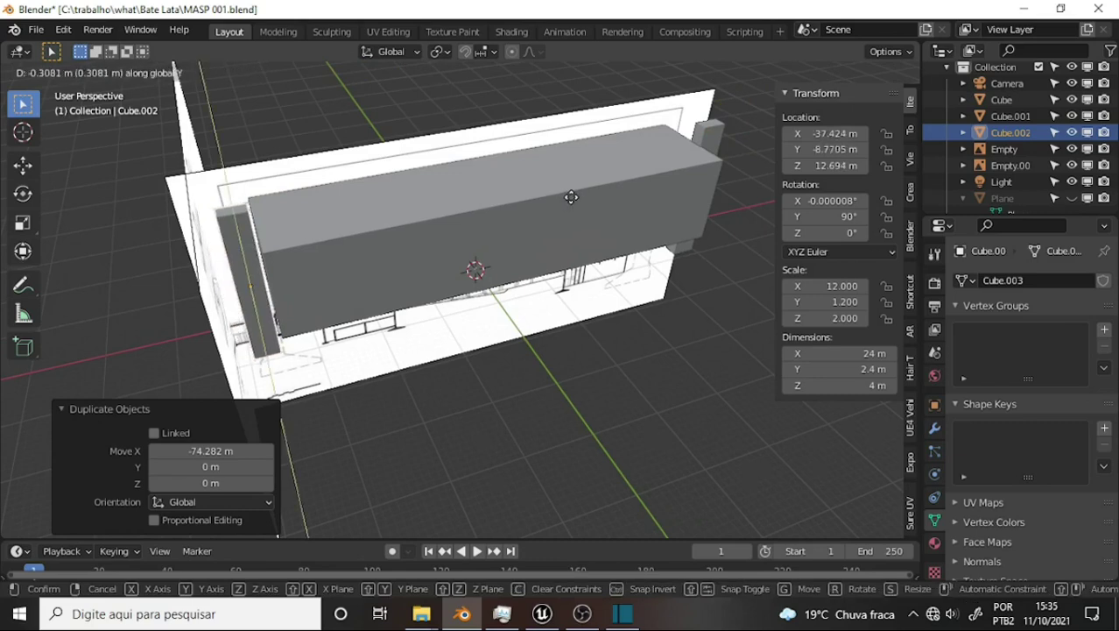
key(x)
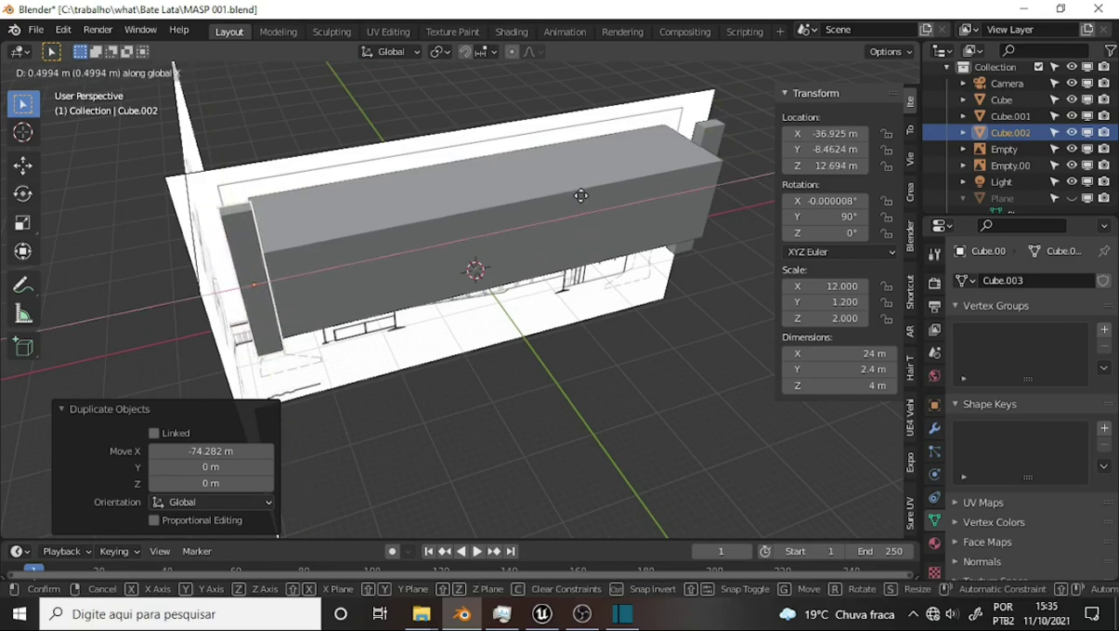
click(578, 196)
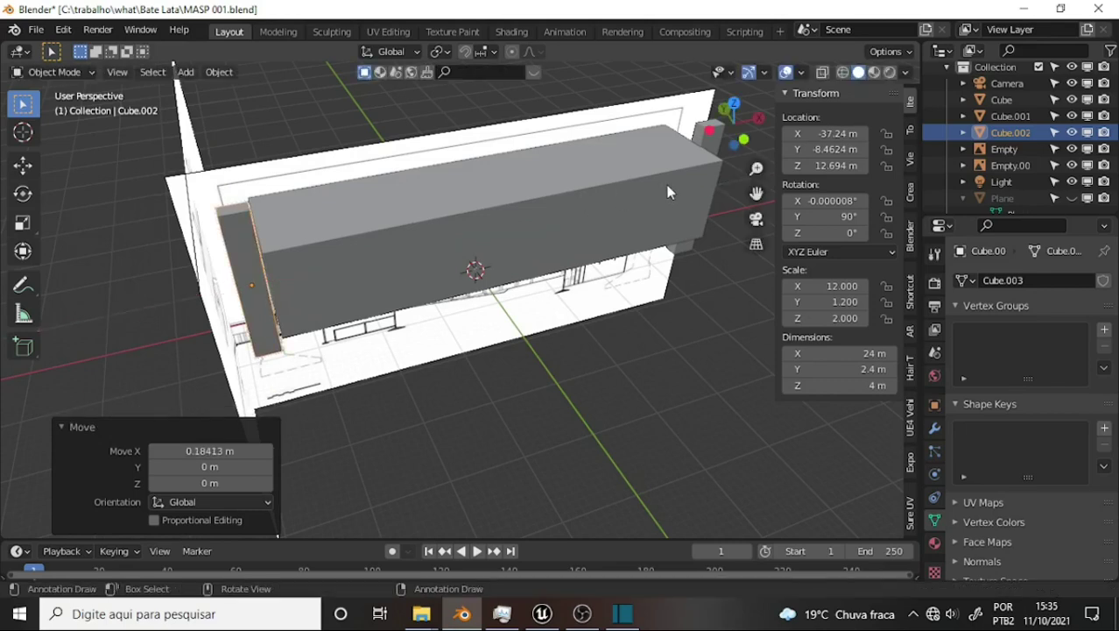
key(KP_1)
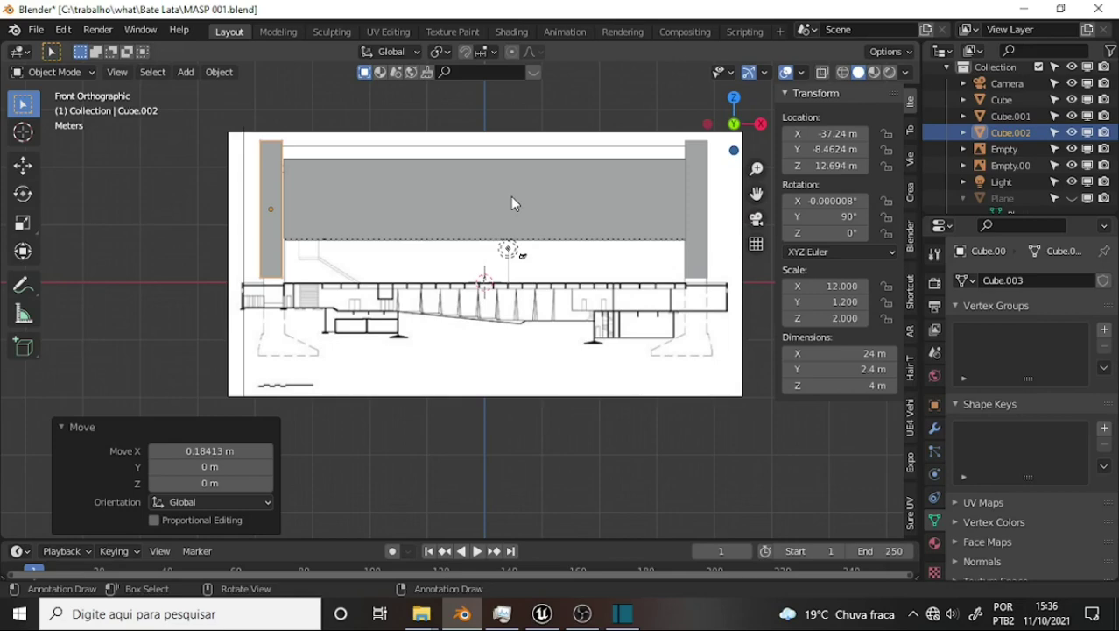
Orbit back into perspective and reselect the copied end pillar Cube.002.
mouse_move(512, 199)
middle_down()
mouse_move(337, 235)
mouse_move(536, 220)
mouse_move(505, 257)
mouse_move(524, 241)
middle_up()
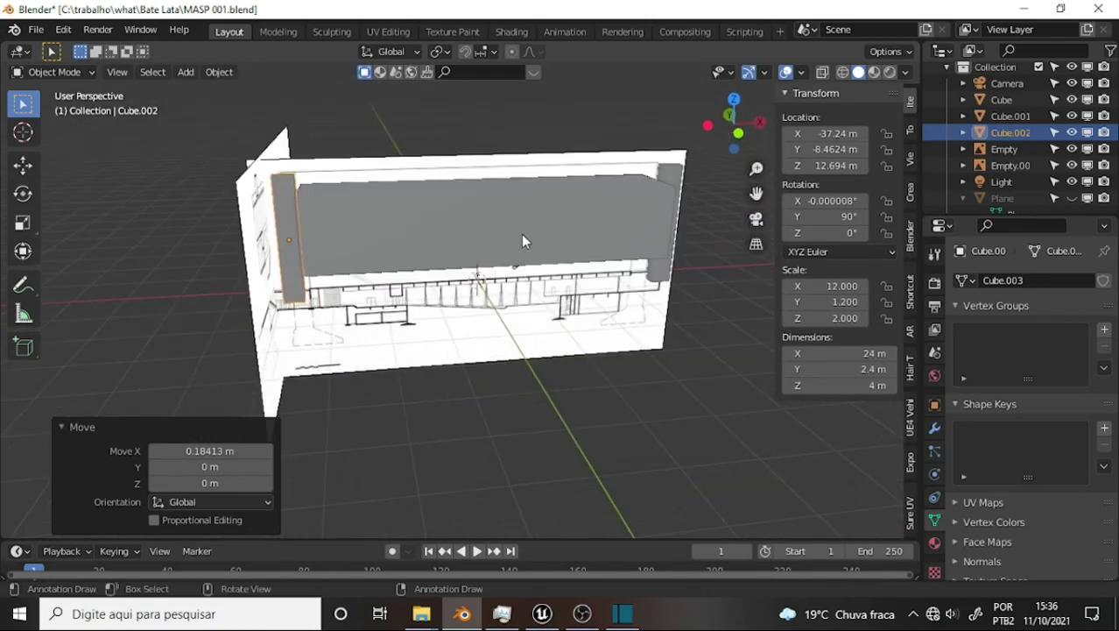
click(317, 216)
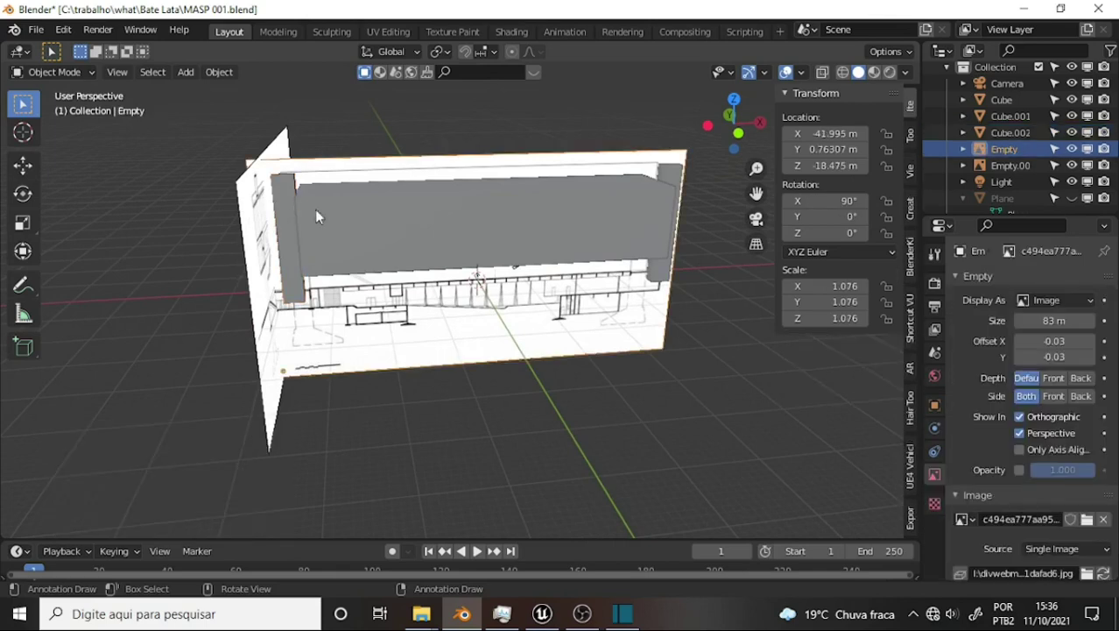
click(280, 199)
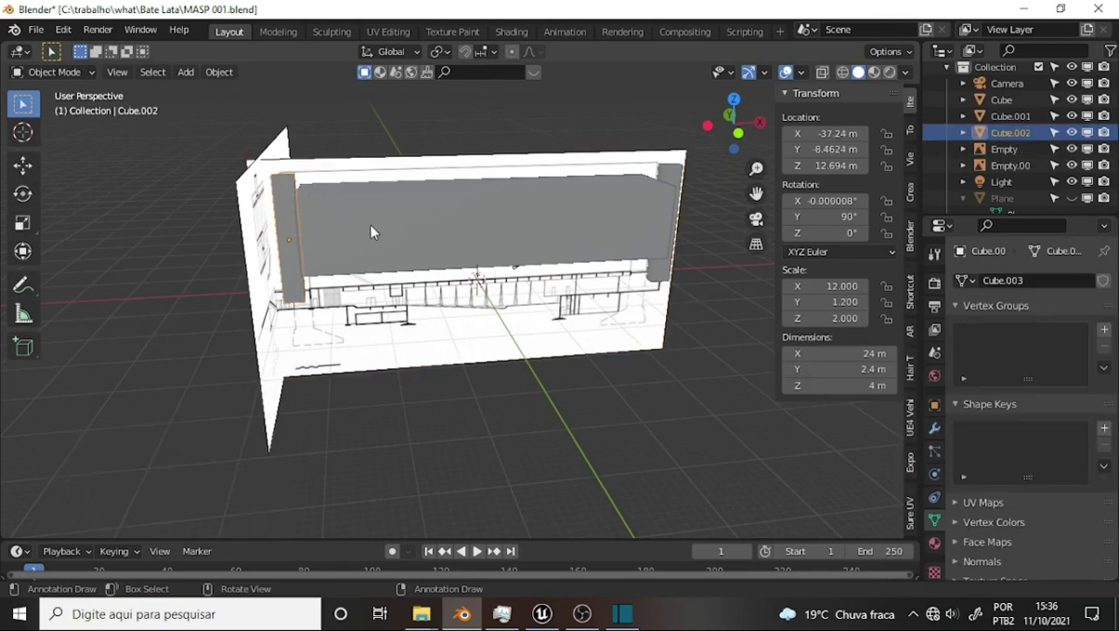
Duplicate the end pillar in place and rotate the copy 90° about the Y axis.
key(shift+d)
right_click(409, 208)
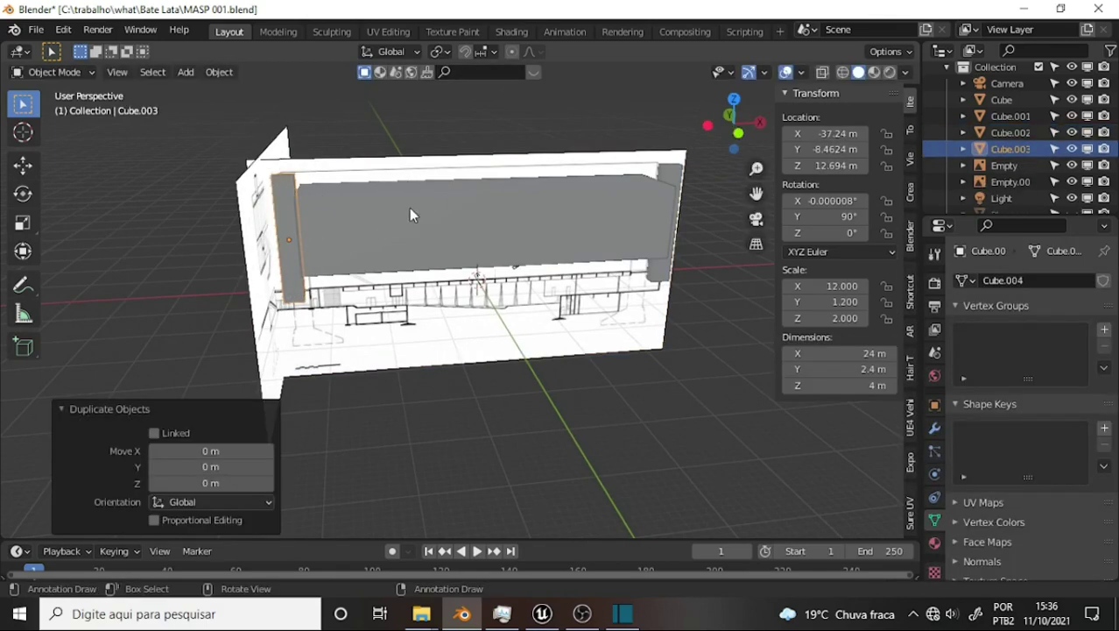
key(r)
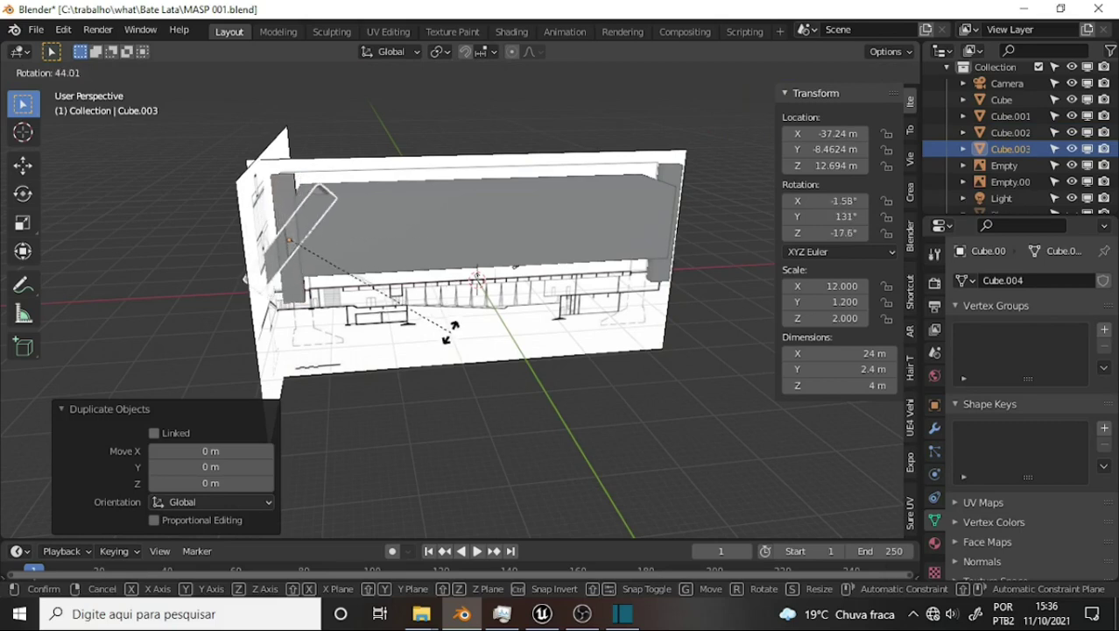
key(x)
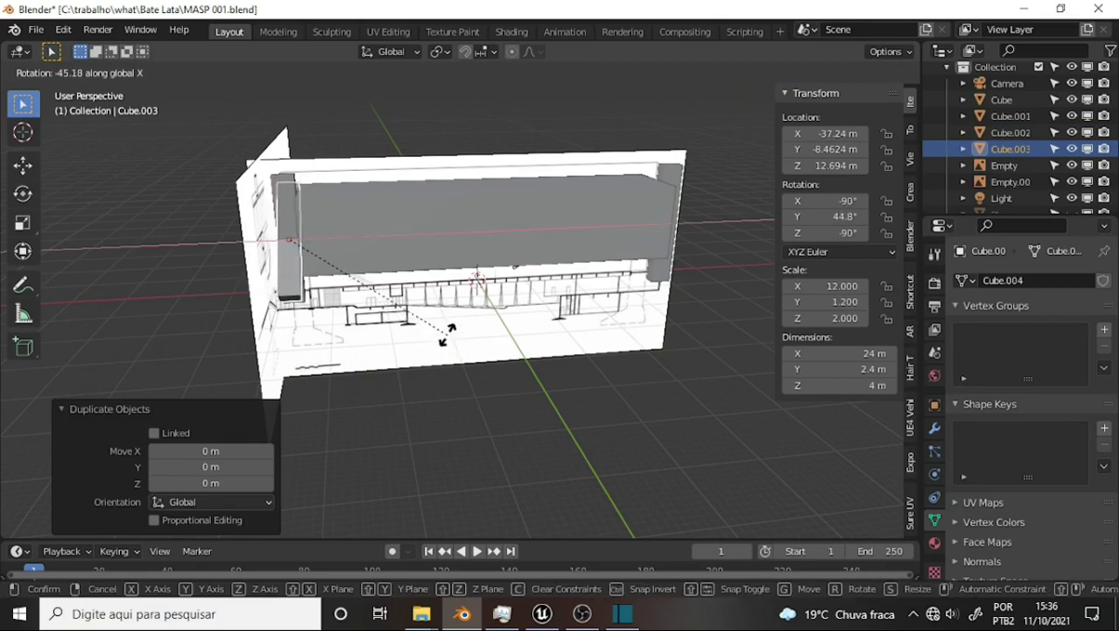
key(y)
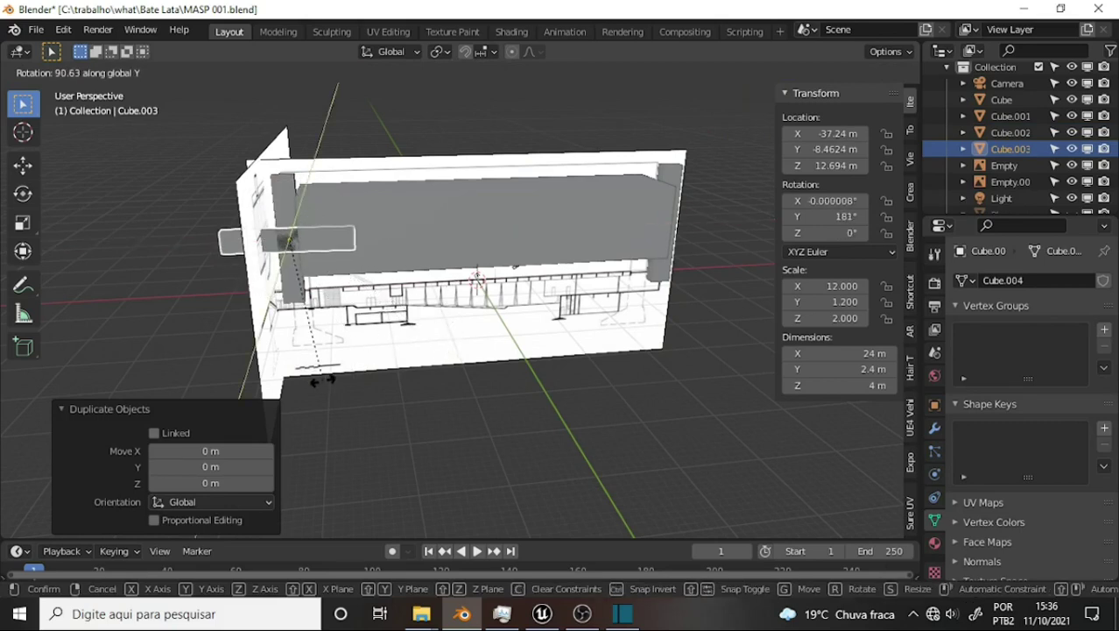
text(90)
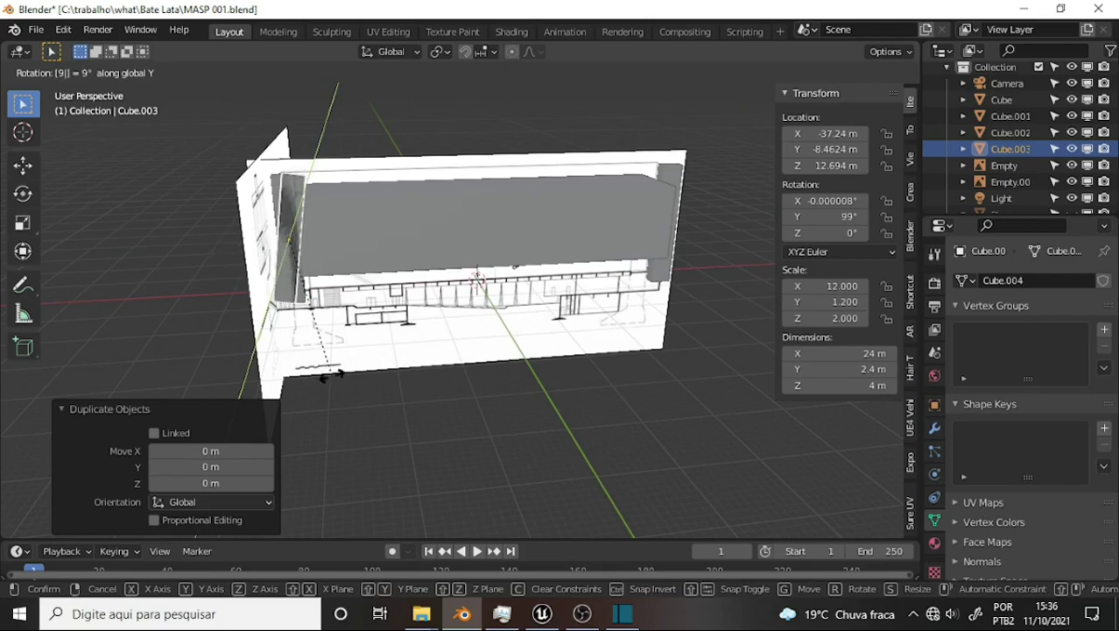
key(Return)
mouse_move(574, 328)
middle_down()
mouse_move(534, 386)
mouse_move(540, 306)
middle_up()
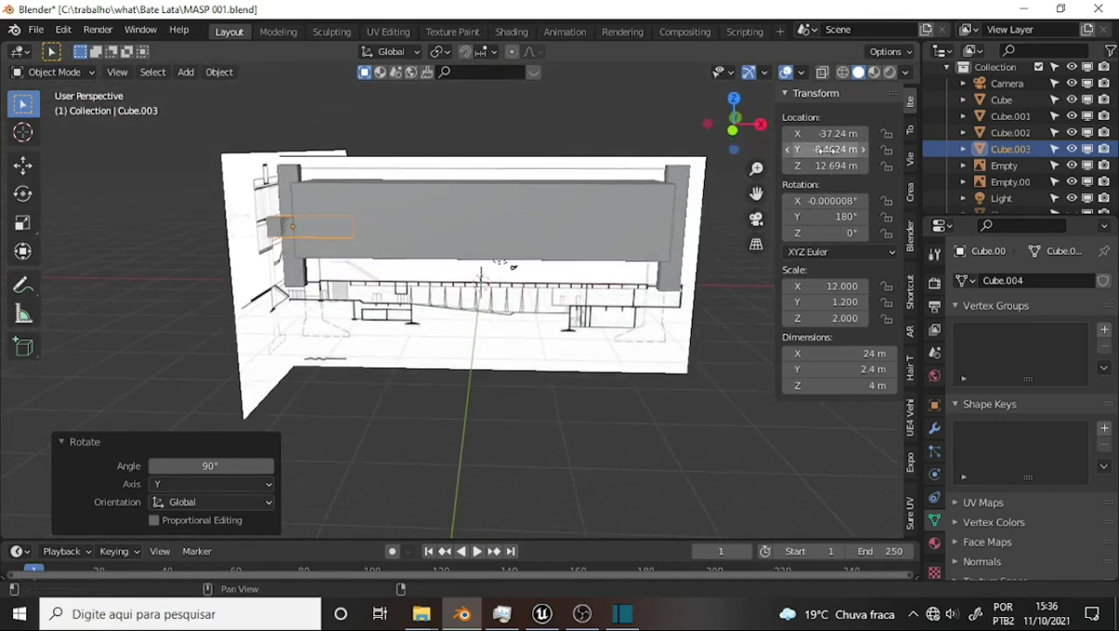
Raise Cube.003 to Z 22.604 m and set its X location to 0, atop the main block.
drag(828, 149, 839, 149)
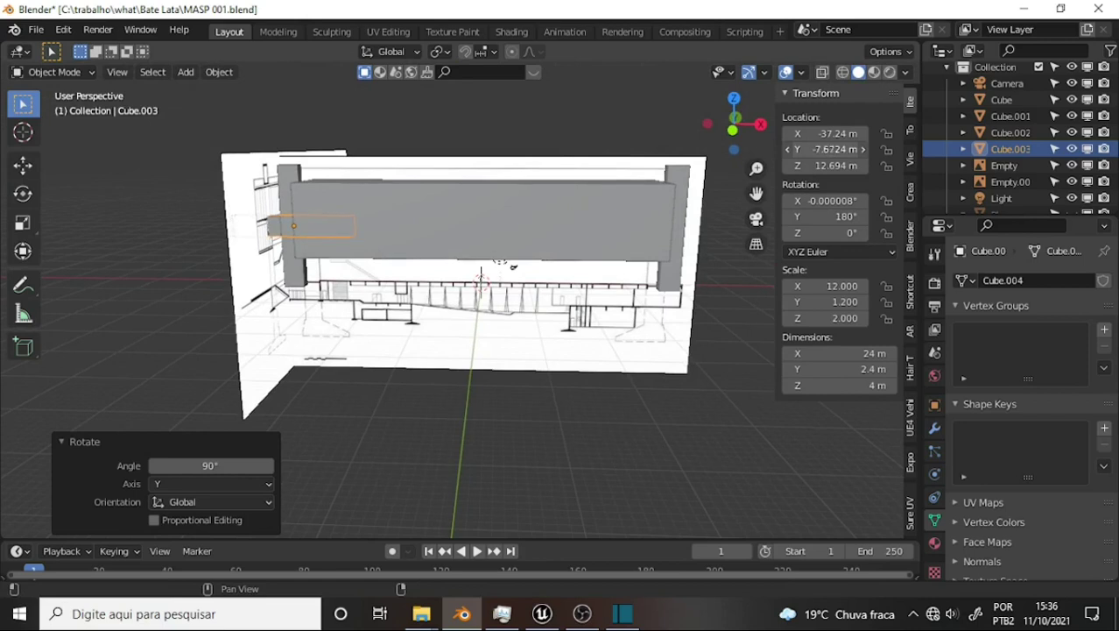
key(ctrl+z)
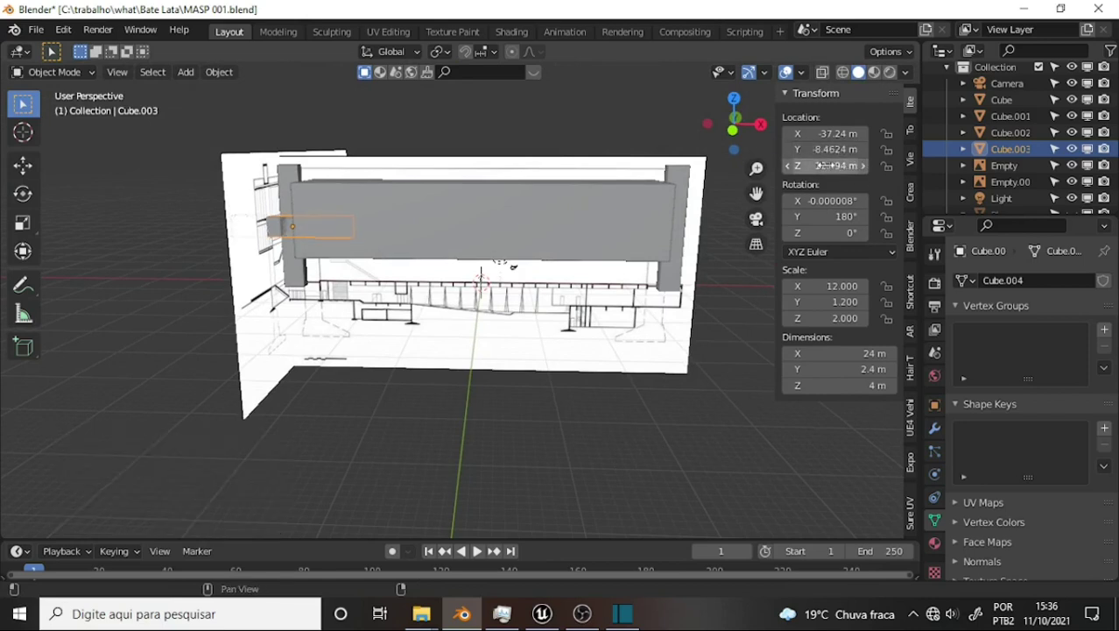
click(820, 167)
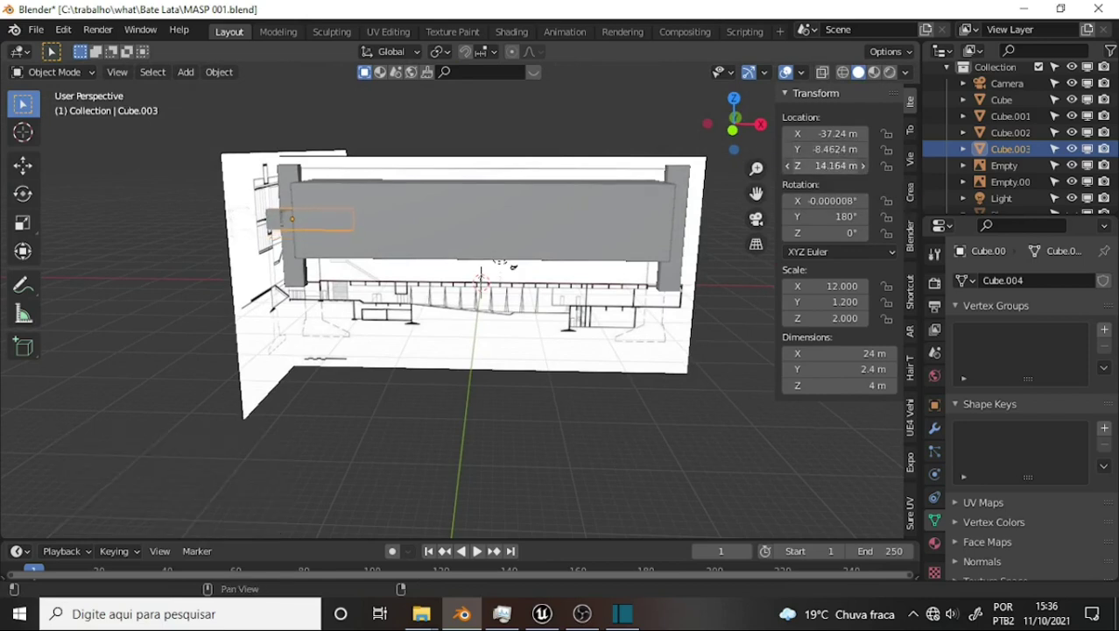
double_click(832, 165)
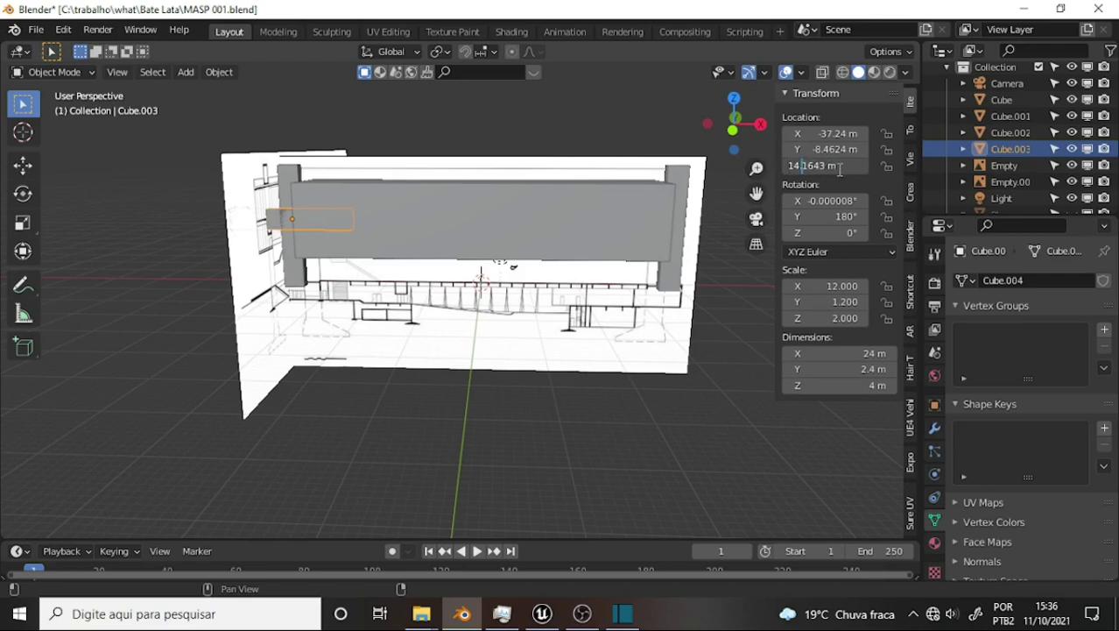
drag(828, 166, 867, 165)
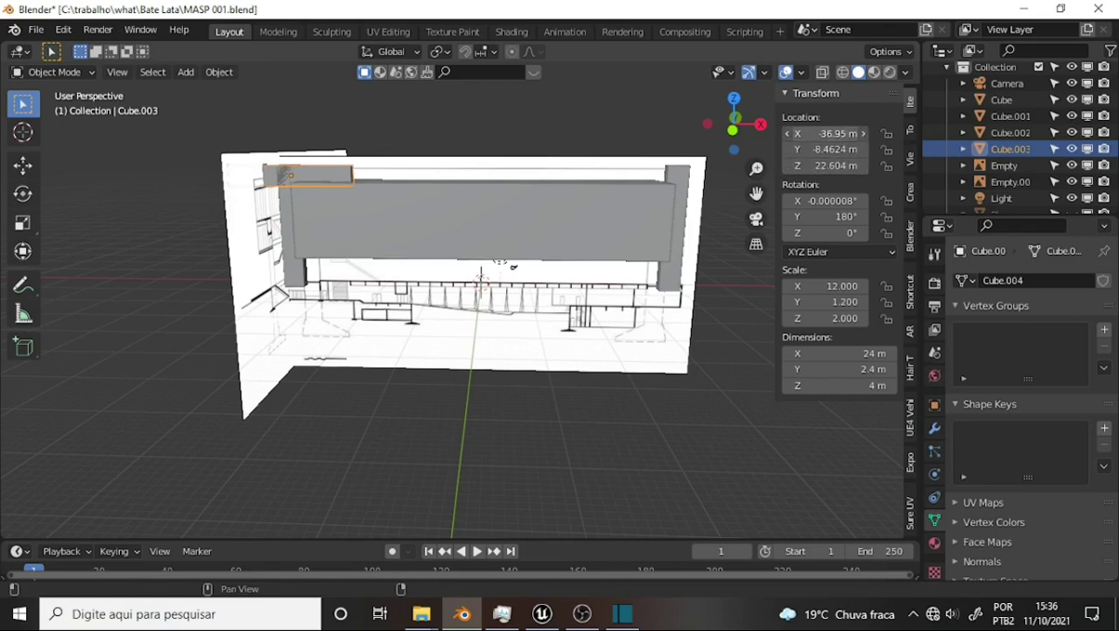
drag(832, 133, 899, 133)
click(815, 133)
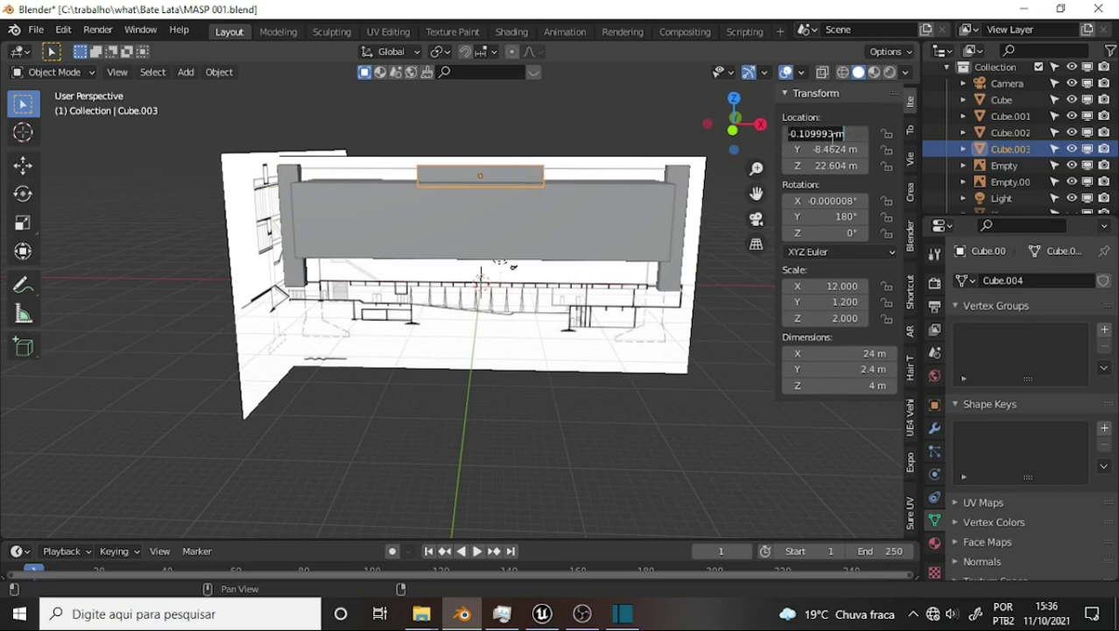
text(0)
key(Return)
click(756, 244)
click(723, 229)
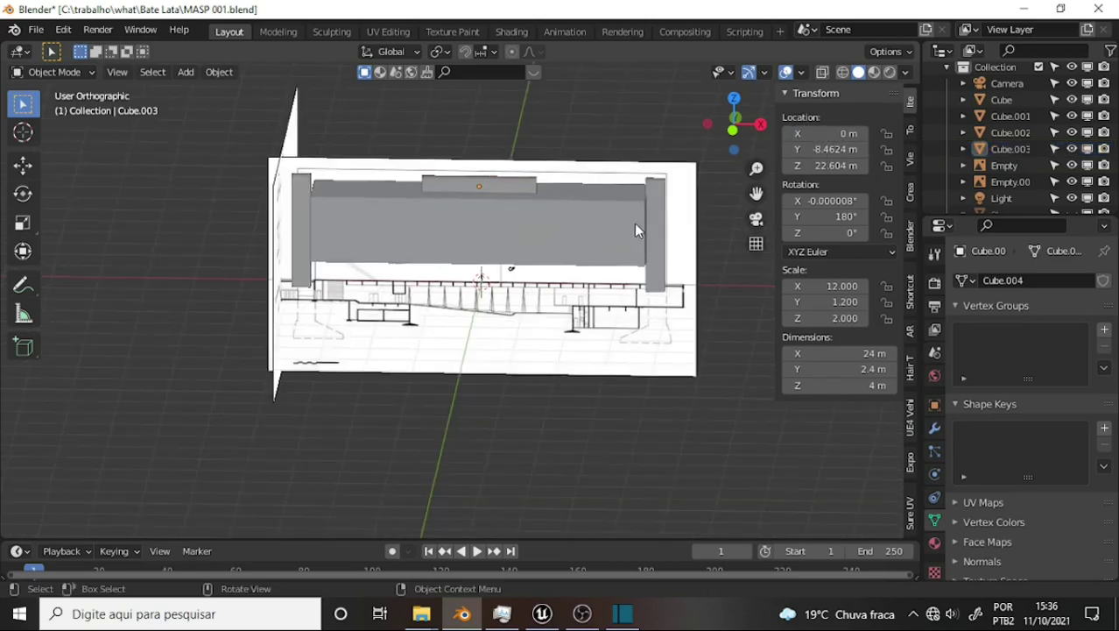
mouse_move(636, 231)
middle_down()
mouse_move(474, 250)
mouse_move(597, 242)
middle_up()
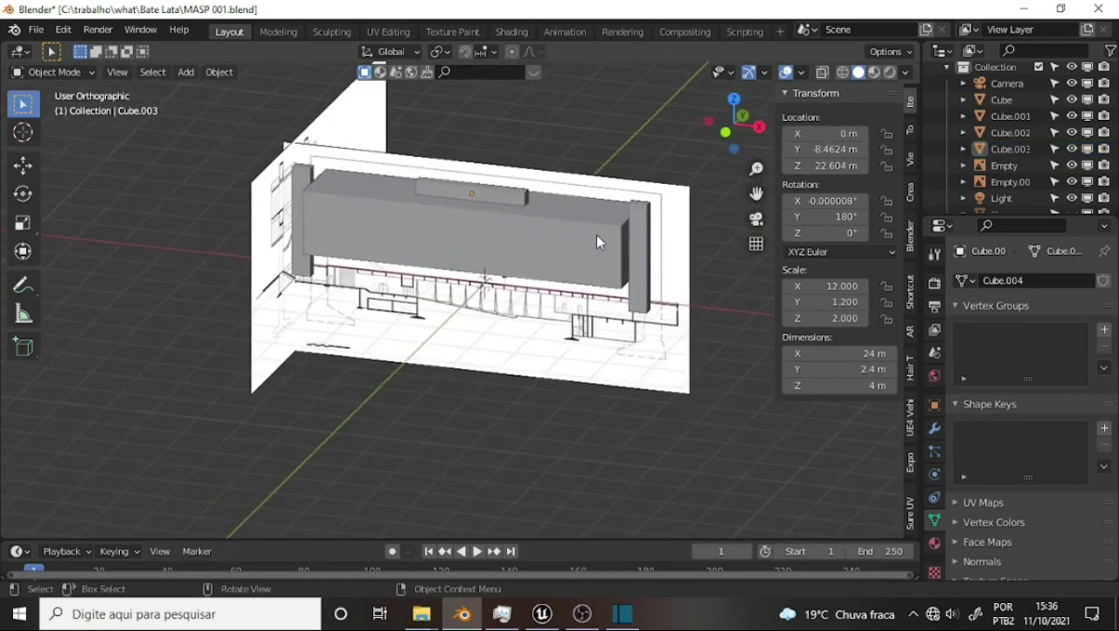
mouse_move(516, 136)
middle_down()
mouse_move(502, 247)
mouse_move(512, 166)
middle_up()
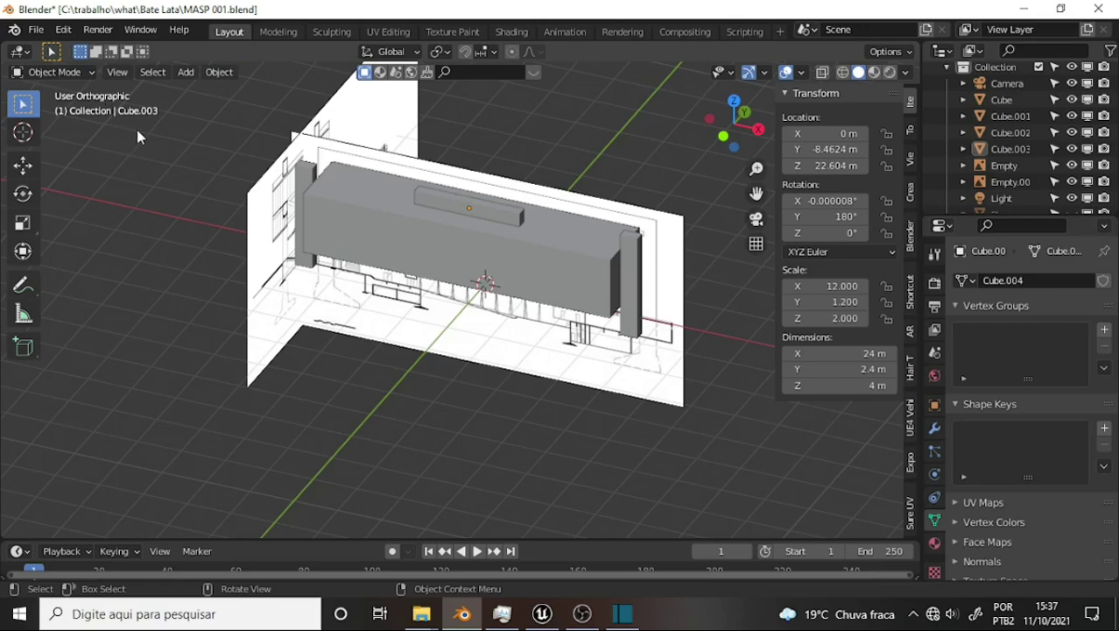
right_click(179, 145)
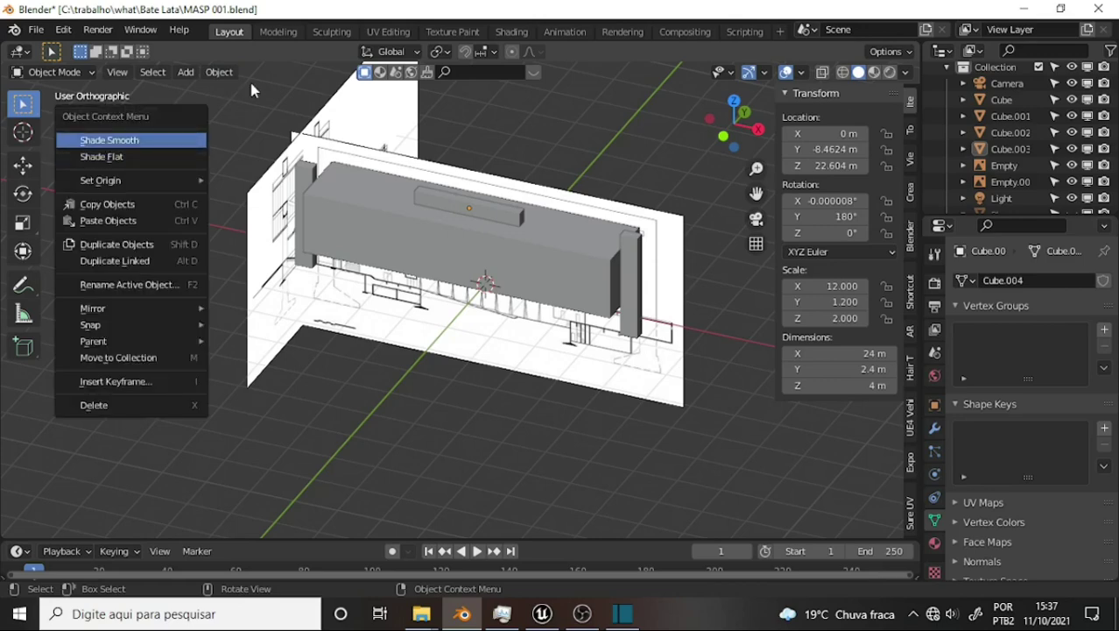
mouse_move(245, 92)
middle_down()
mouse_move(245, 183)
mouse_move(252, 86)
middle_up()
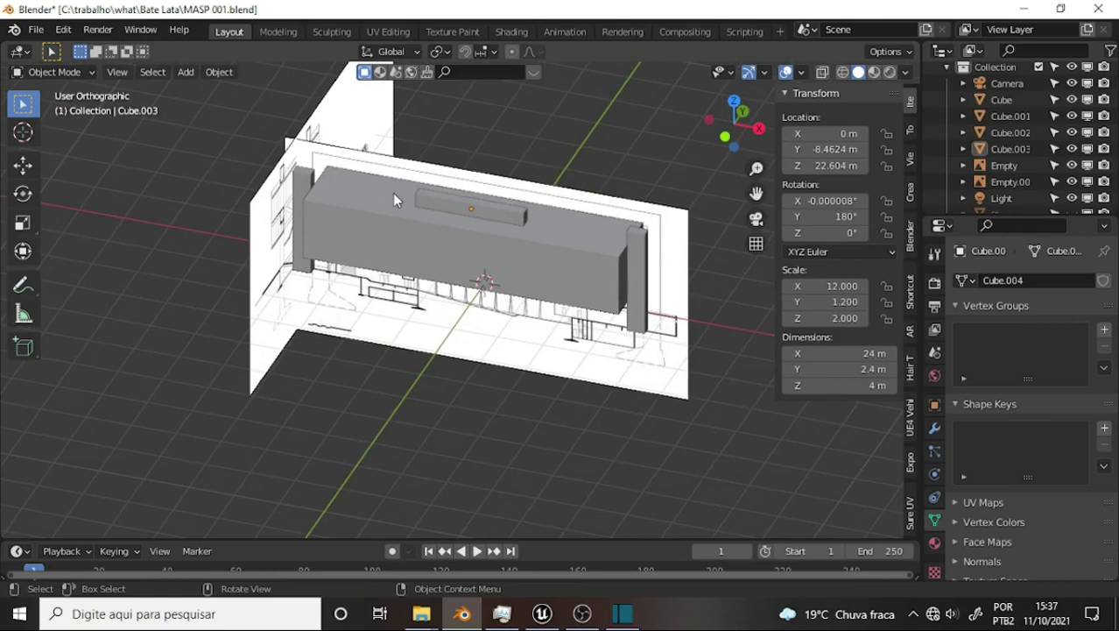
right_click(545, 133)
key(KP_1)
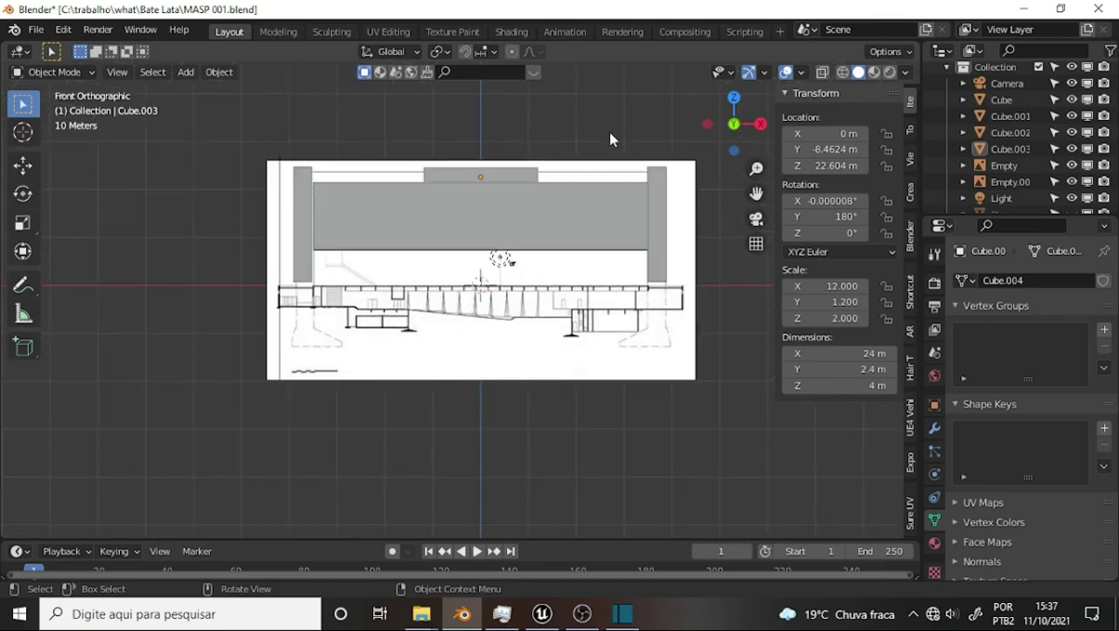
mouse_move(568, 93)
middle_down()
mouse_move(464, 162)
mouse_move(493, 173)
middle_up()
click(506, 217)
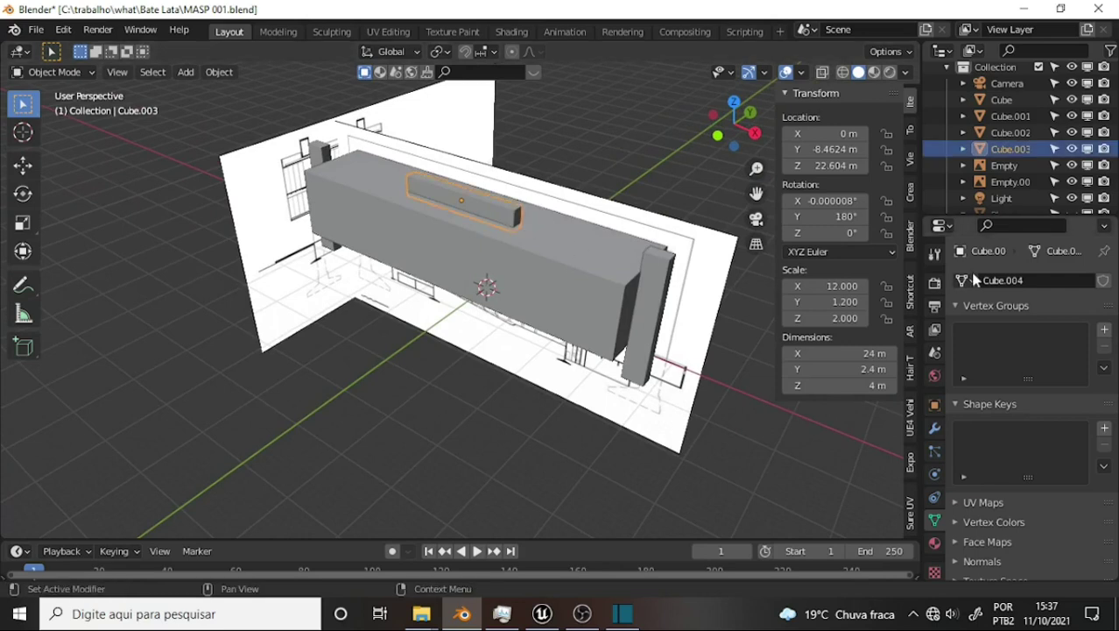
Set Cube.003's X dimension to 49.7 m, then stretch it out to 70 m.
double_click(876, 353)
text(49.7)
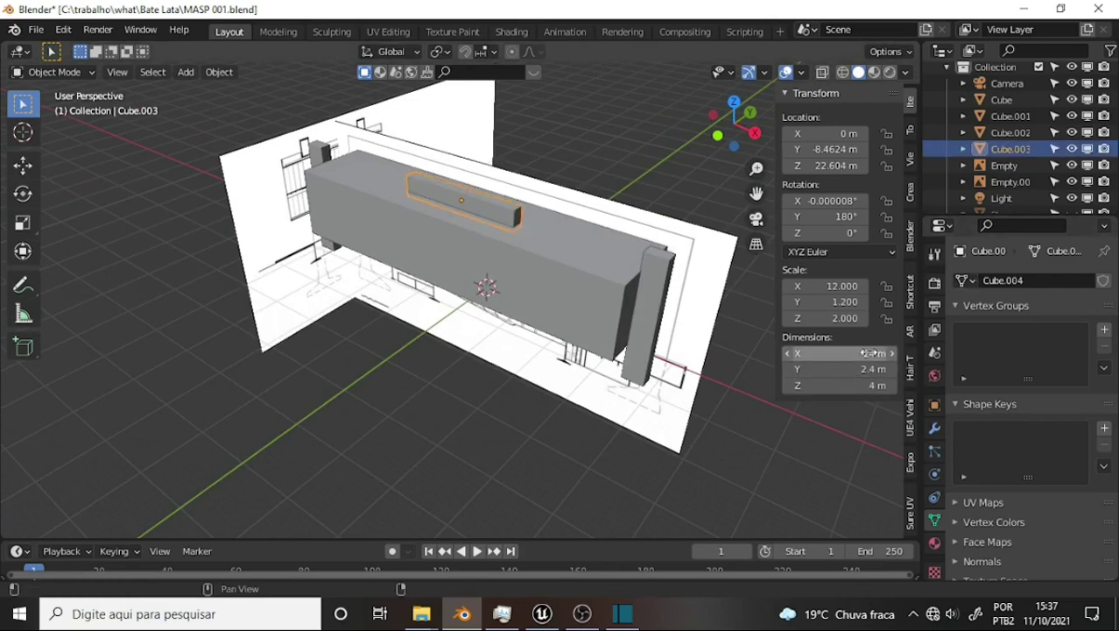
key(Return)
drag(863, 353, 892, 353)
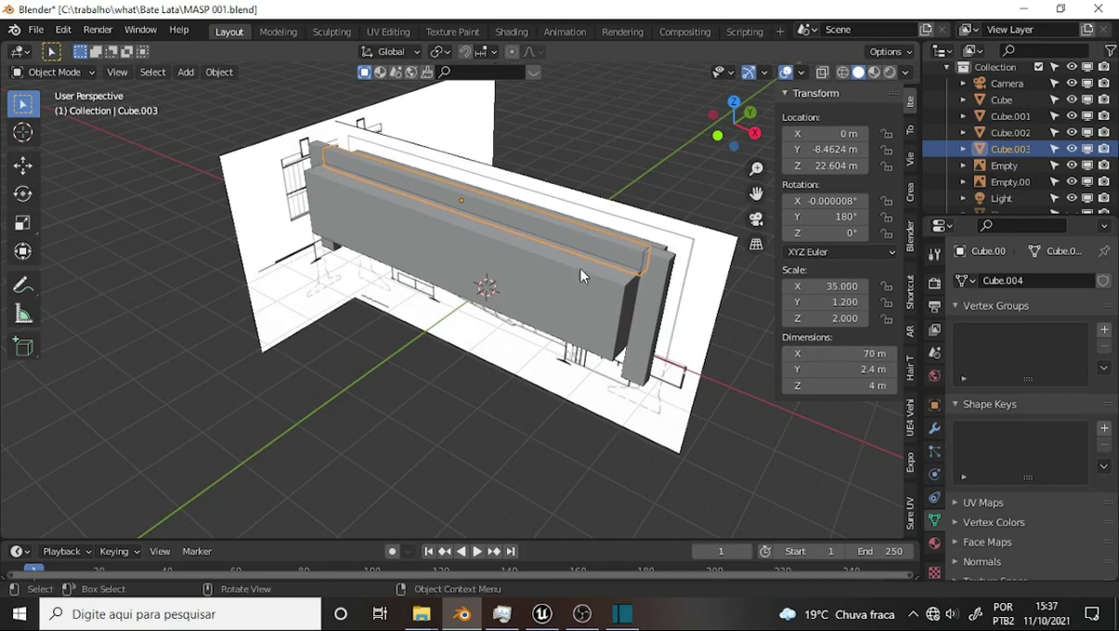
click(569, 138)
Orbit and zoom around the building to check the beam spans its full length.
middle_drag(602, 97, 433, 98)
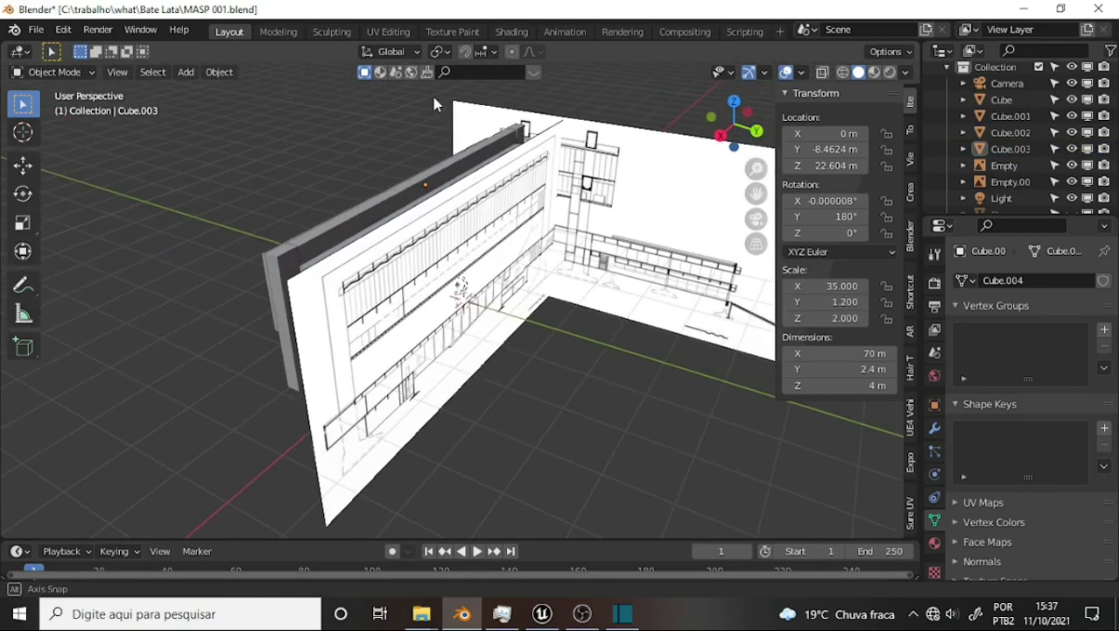
click(582, 614)
click(586, 620)
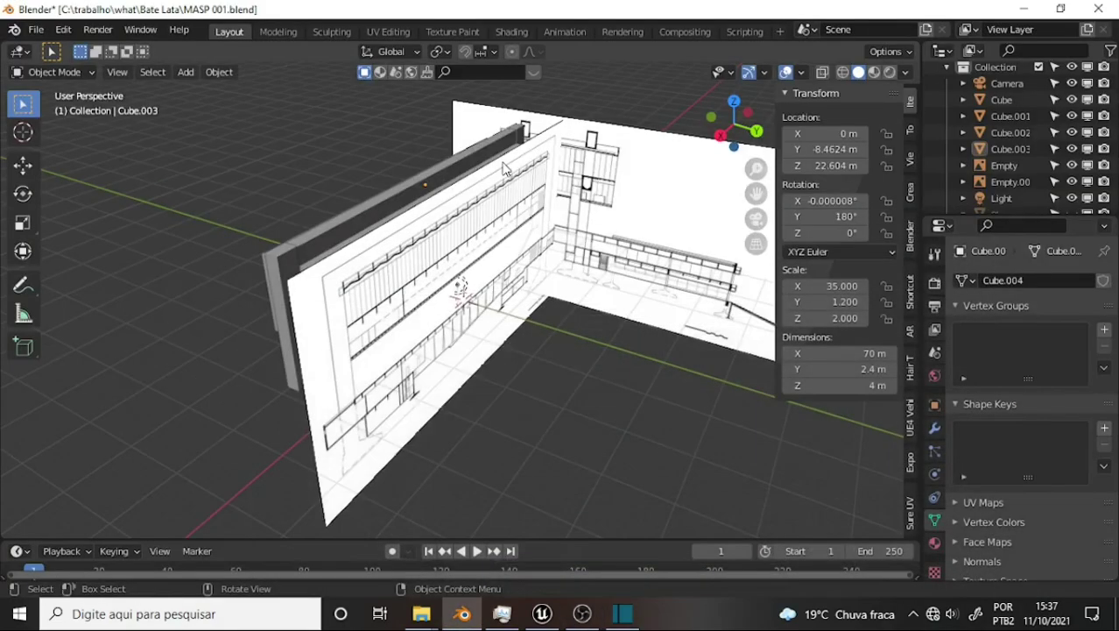
mouse_move(525, 263)
middle_down()
mouse_move(623, 155)
mouse_move(661, 150)
mouse_move(539, 167)
mouse_move(361, 151)
mouse_move(514, 166)
mouse_move(440, 145)
mouse_move(424, 142)
mouse_move(570, 207)
mouse_move(654, 179)
mouse_move(477, 182)
mouse_move(437, 166)
mouse_move(574, 256)
mouse_move(497, 277)
mouse_move(655, 287)
middle_up()
scroll(517, 149, up, 3)
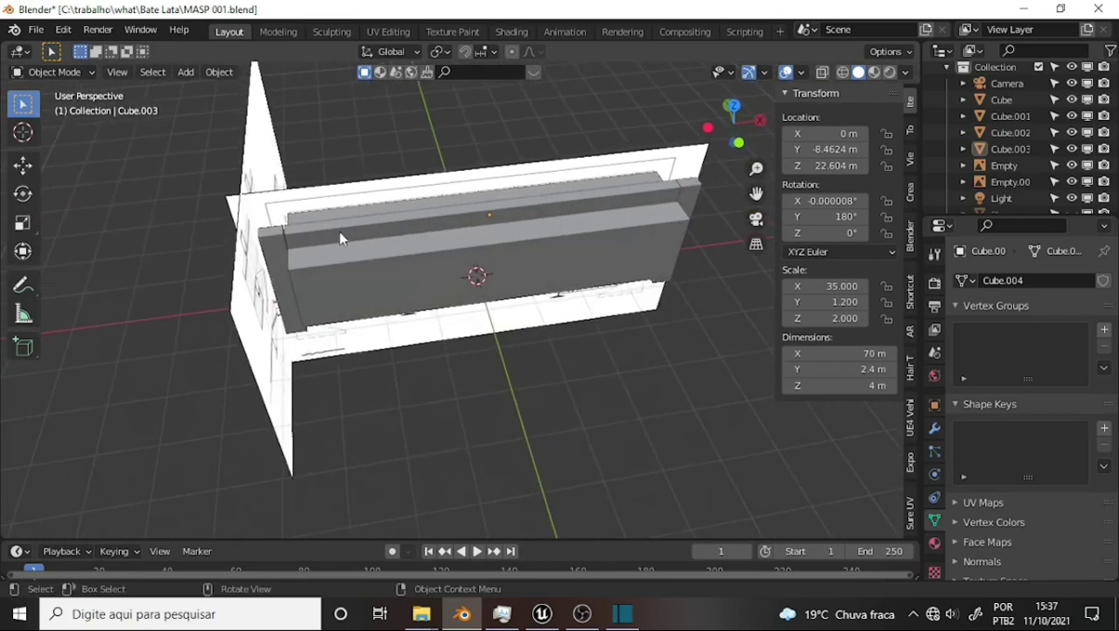
mouse_move(459, 225)
middle_down()
mouse_move(242, 186)
mouse_move(321, 220)
mouse_move(167, 190)
mouse_move(235, 208)
mouse_move(358, 202)
middle_up()
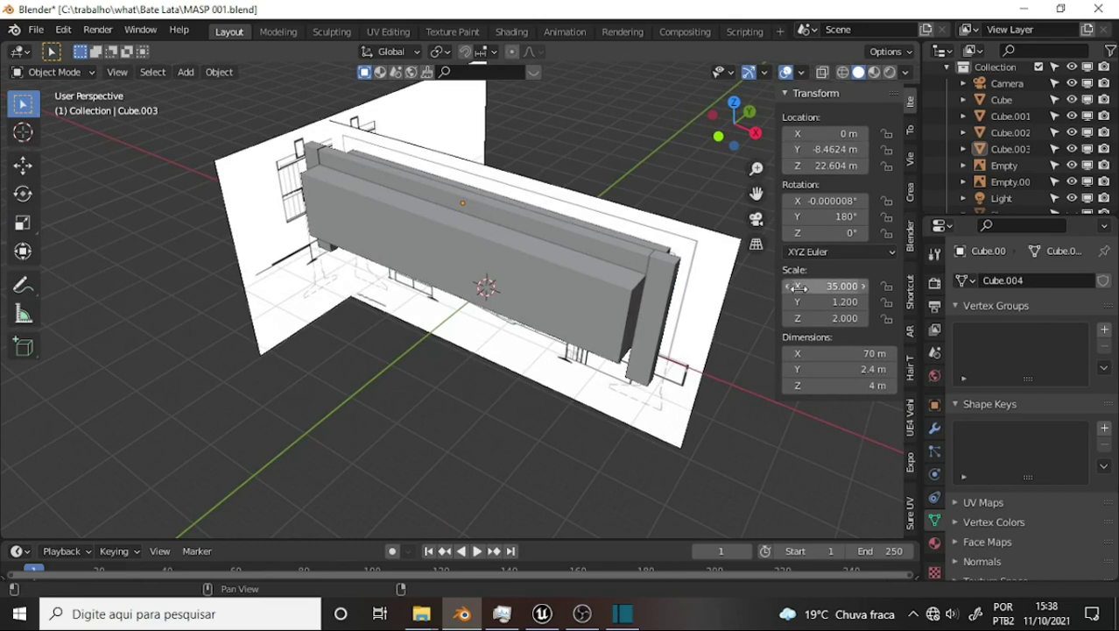
mouse_move(436, 189)
middle_down()
mouse_move(520, 209)
mouse_move(584, 196)
mouse_move(384, 184)
mouse_move(408, 188)
middle_up()
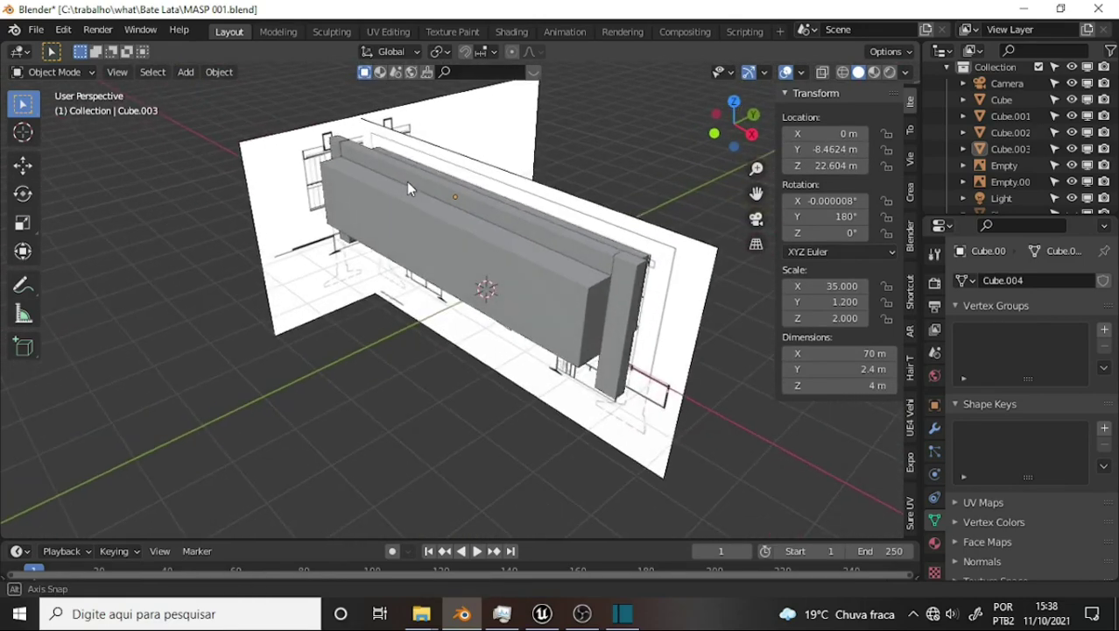
Save the scene to MASP 001.blend and orbit around the wall to inspect it.
click(35, 31)
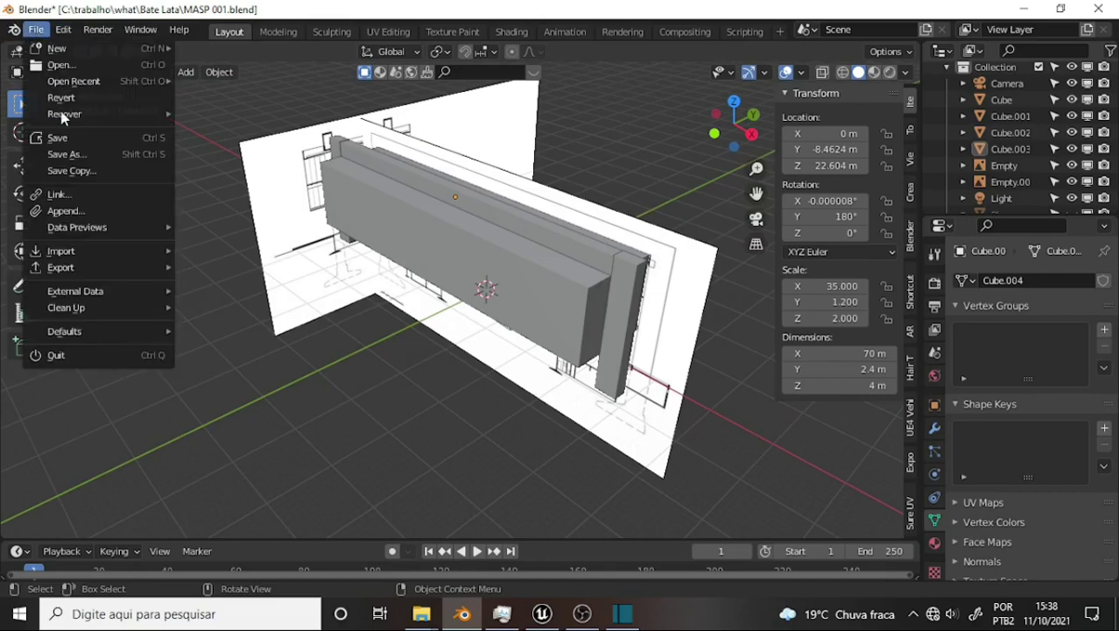
click(59, 137)
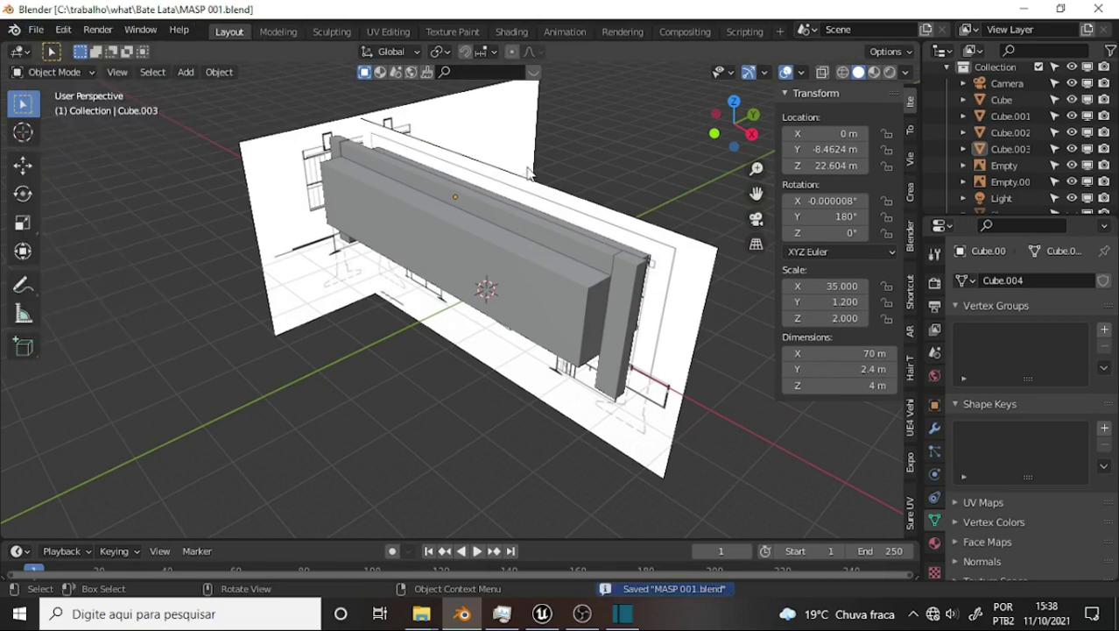
scroll(520, 166, up, 5)
scroll(520, 166, down, 5)
middle_drag(521, 166, 451, 163)
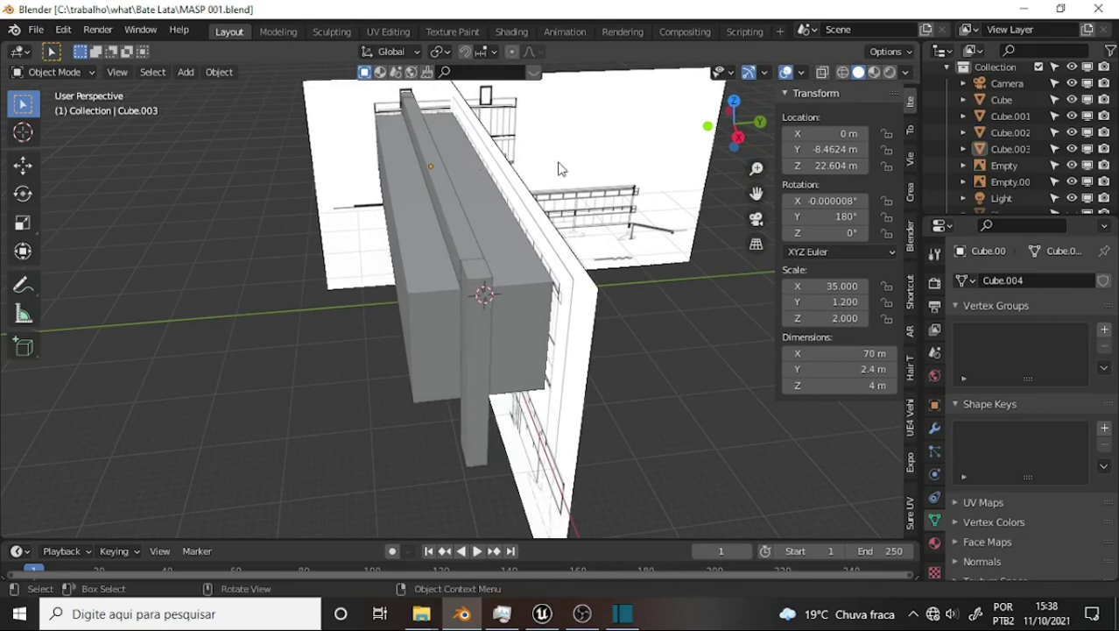
middle_drag(561, 167, 571, 181)
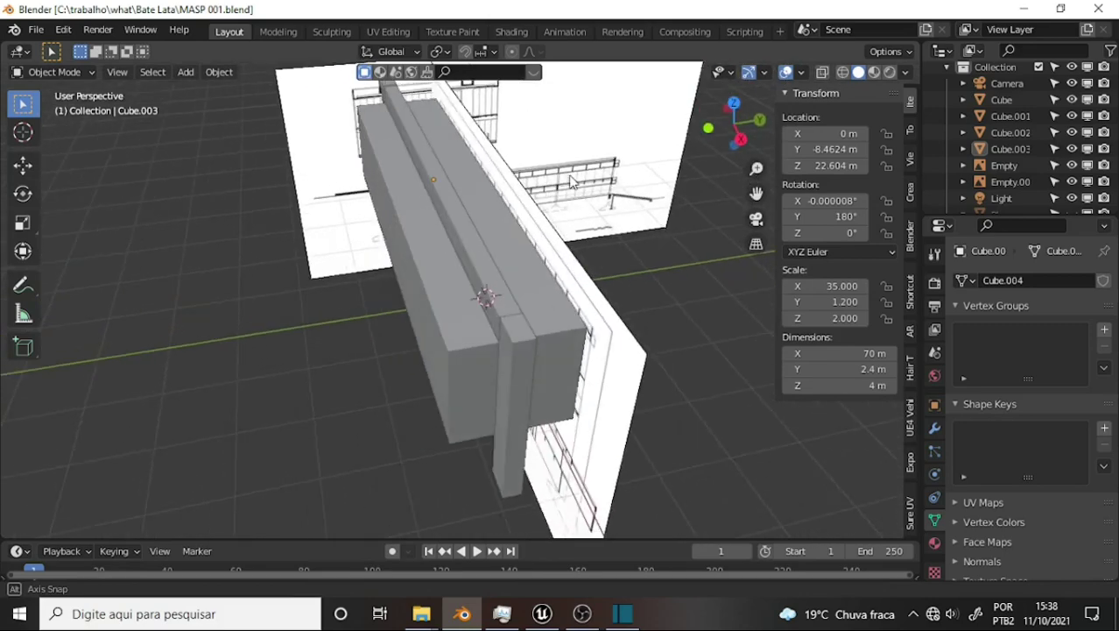
Give the main Cube a Y-axis Mirror modifier, restoring the full 70 × 30 × 14 m box.
click(498, 248)
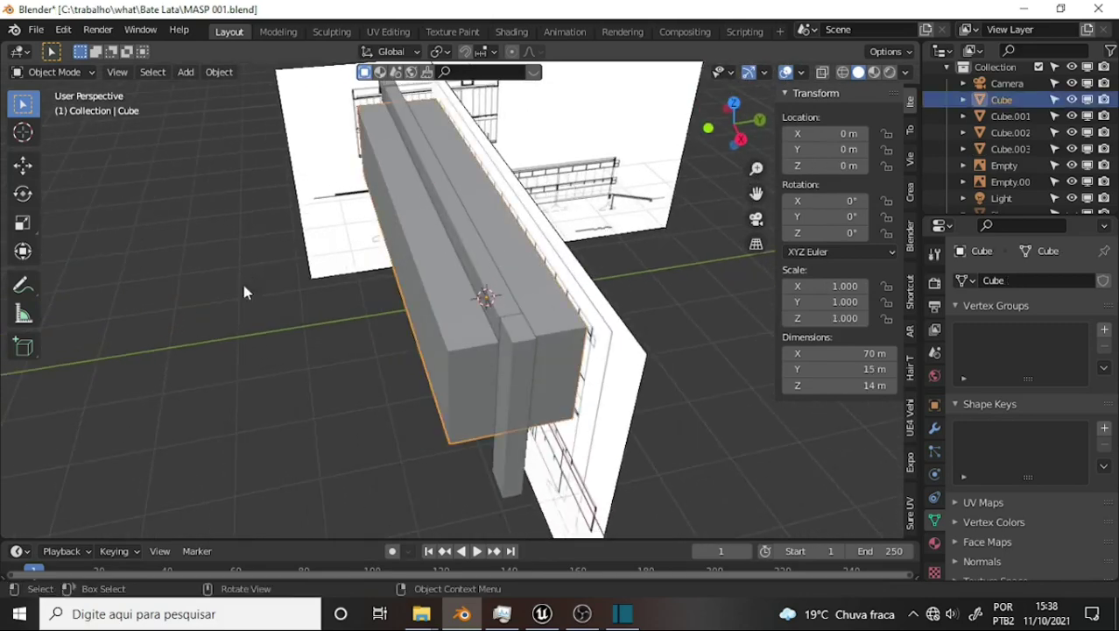
middle_drag(244, 290, 567, 325)
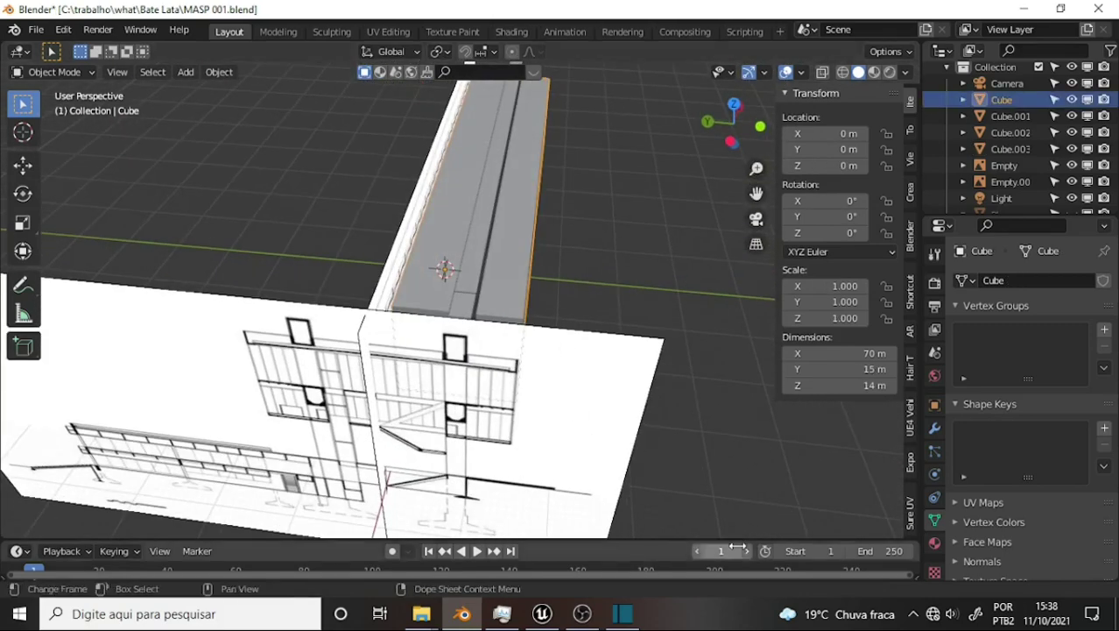
click(934, 429)
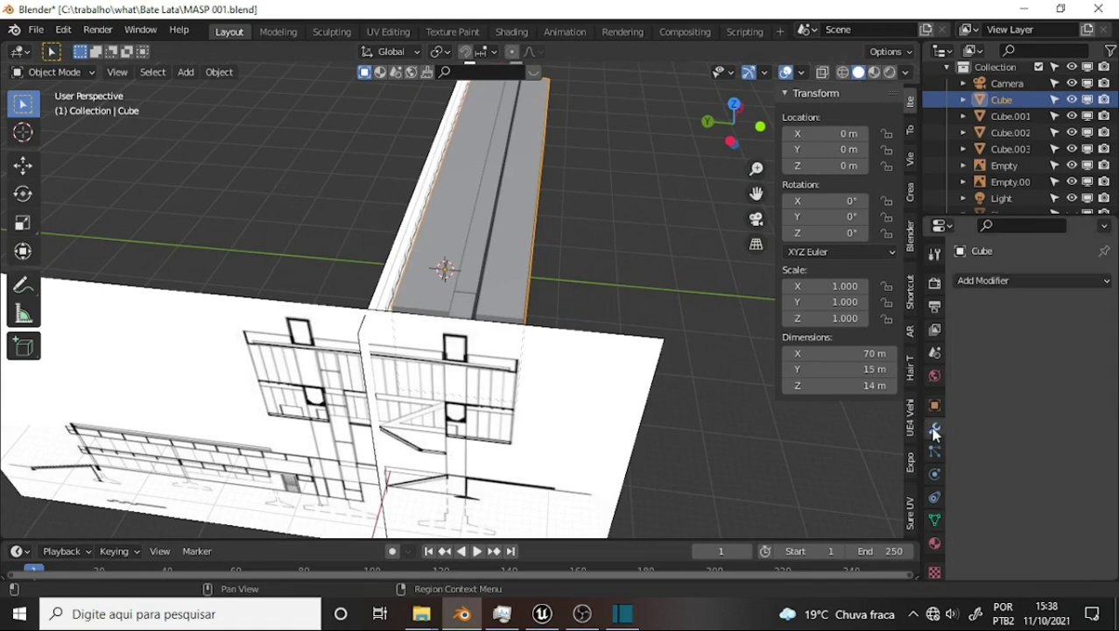
click(1001, 279)
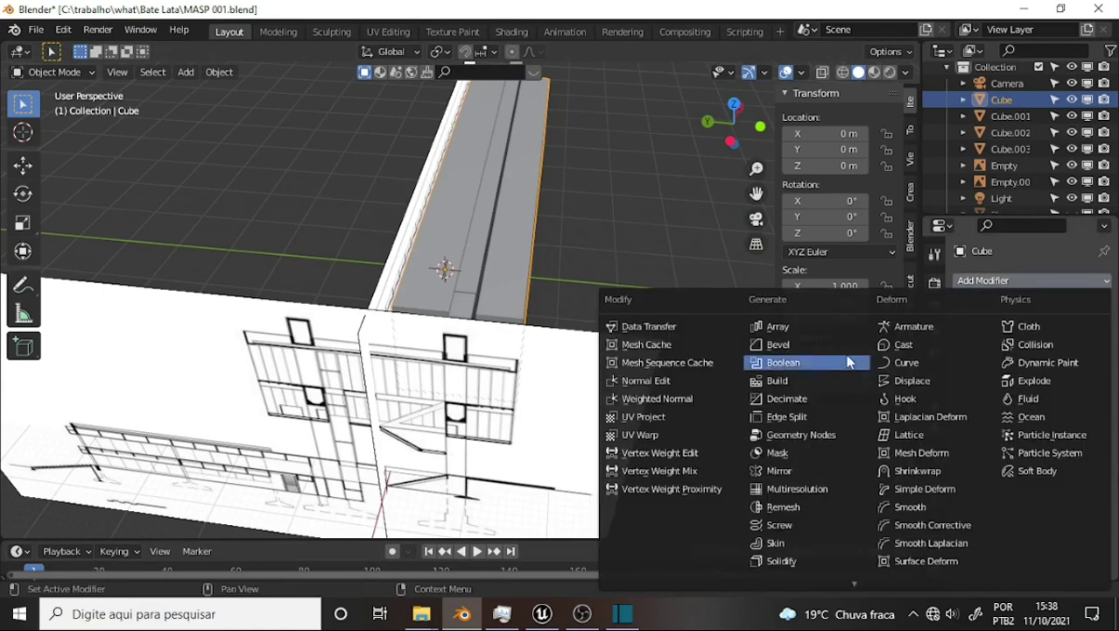
click(808, 466)
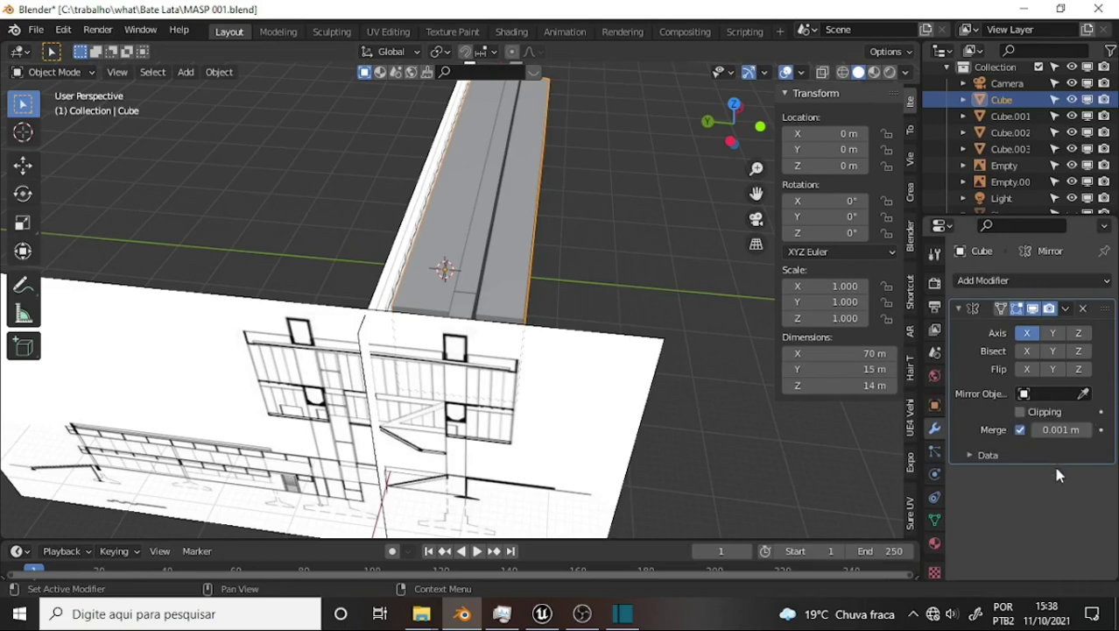
click(1056, 333)
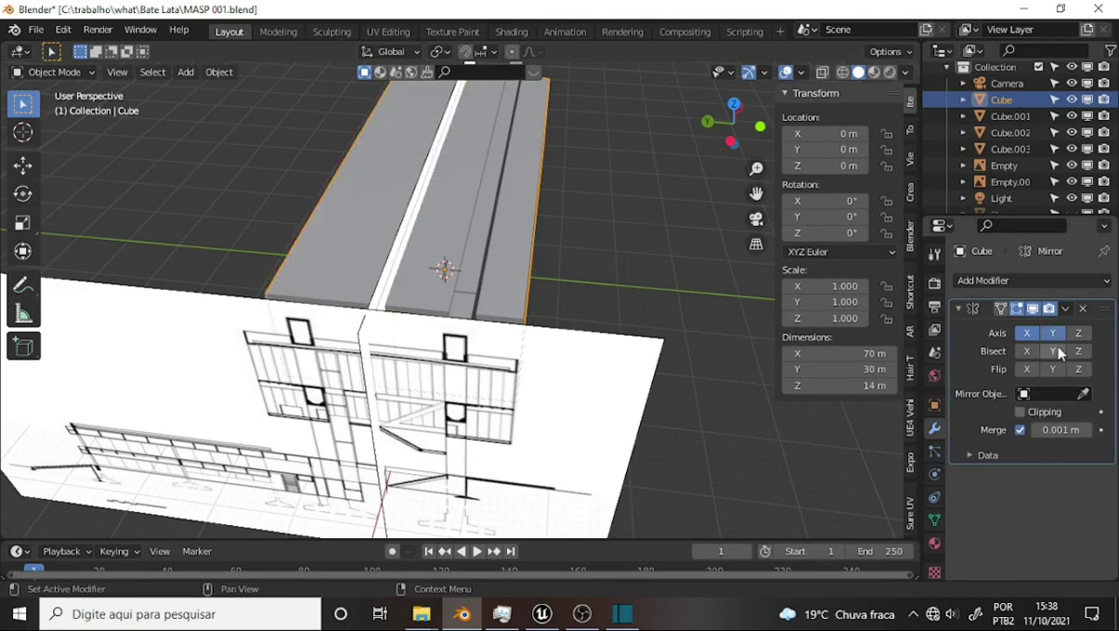
mouse_move(628, 218)
middle_down()
mouse_move(281, 207)
mouse_move(273, 194)
middle_up()
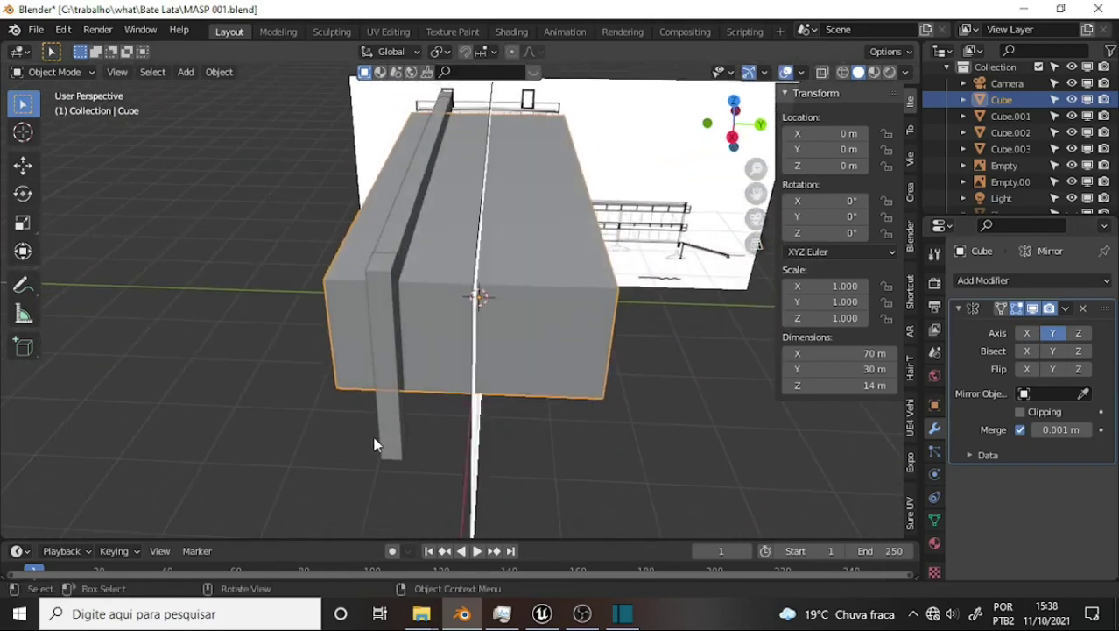